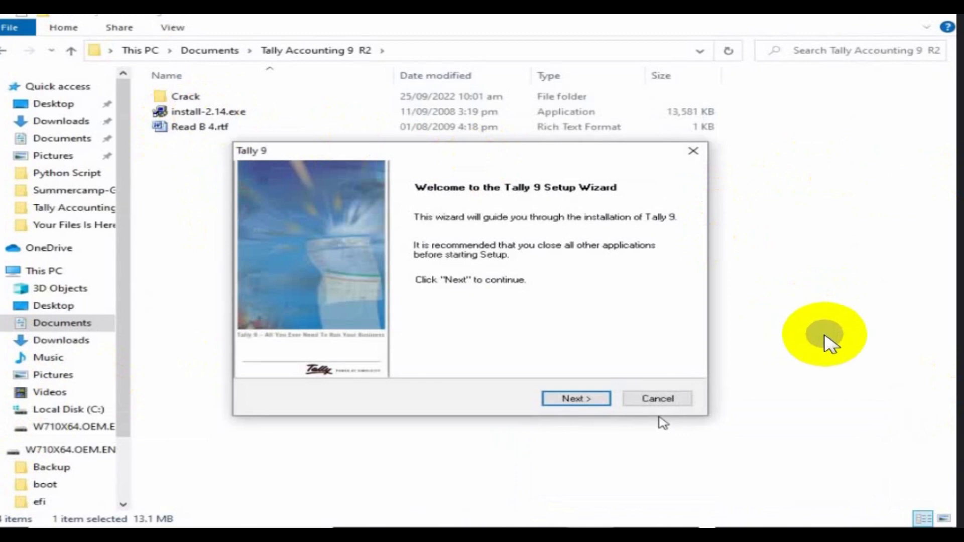
Install Tally 9 with India/SAARC and English, then dismiss the License Server warning.
left_click(593, 399)
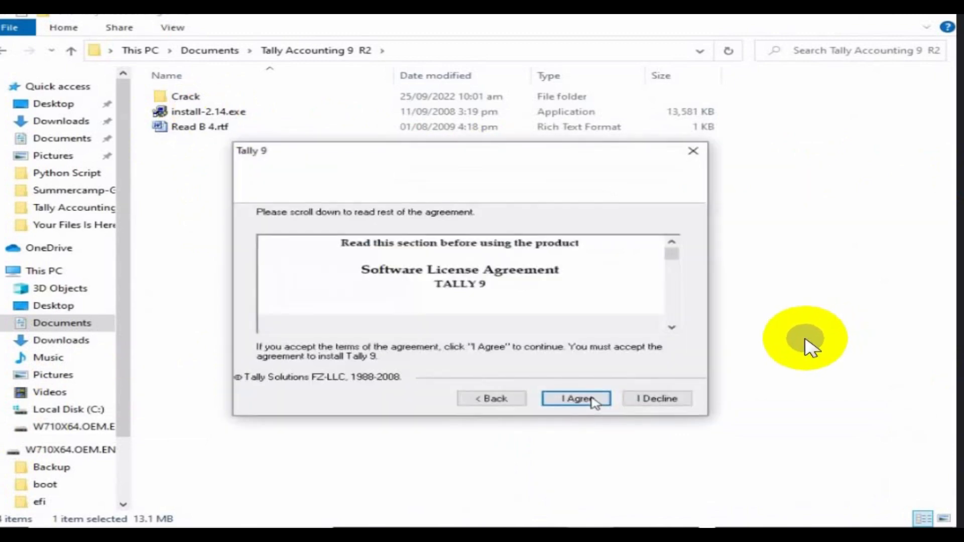
left_click(592, 399)
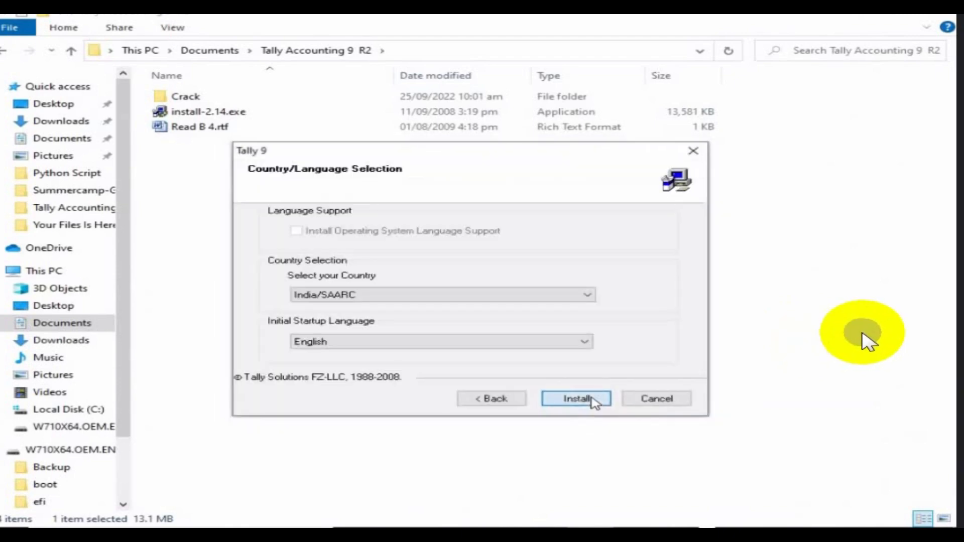
left_click(593, 399)
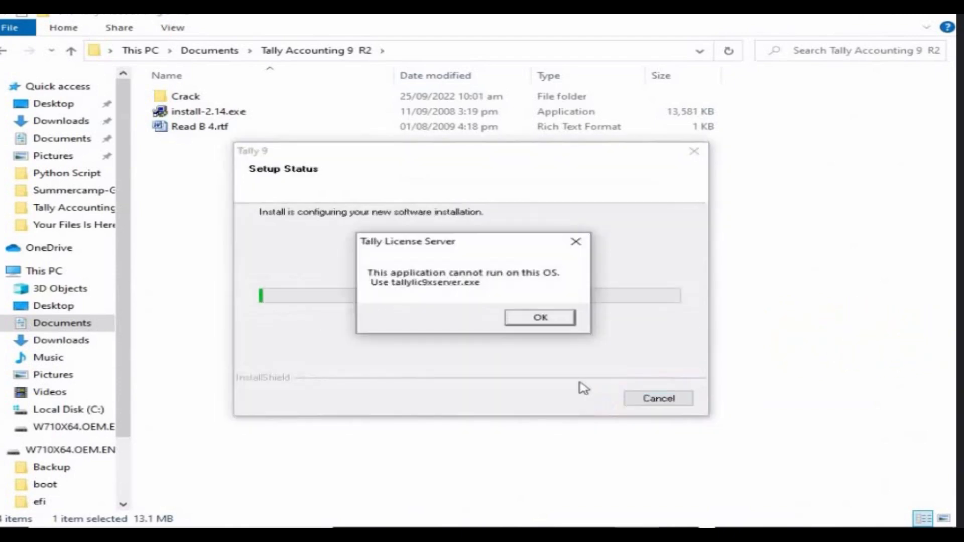
left_click(540, 318)
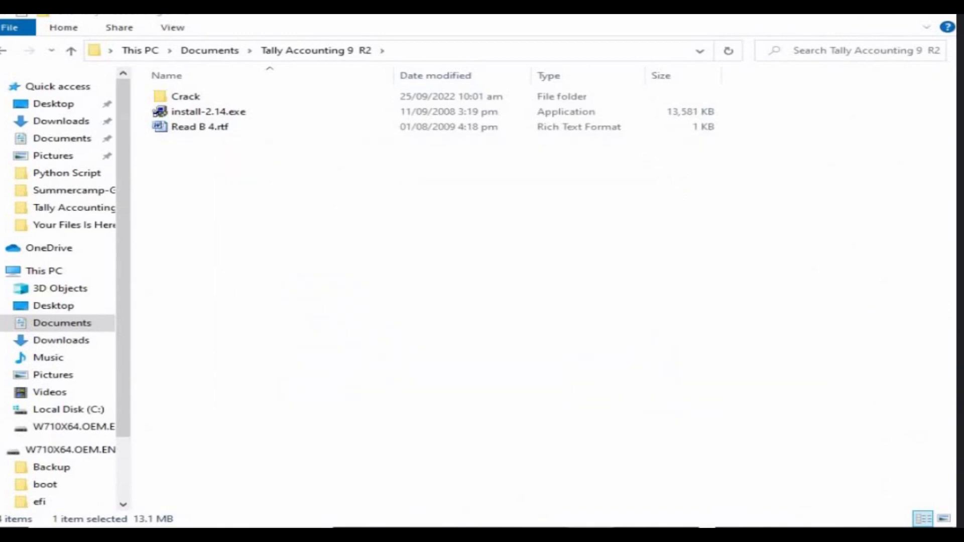
Admit the waiting participant in Google Meet, view the People list, and return to the installer folder.
left_click(527, 483)
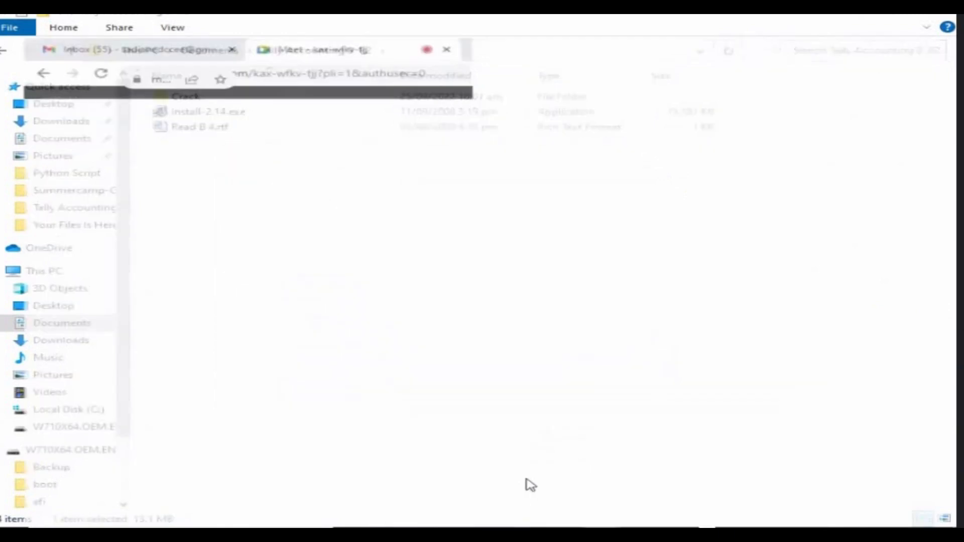
left_click(669, 136)
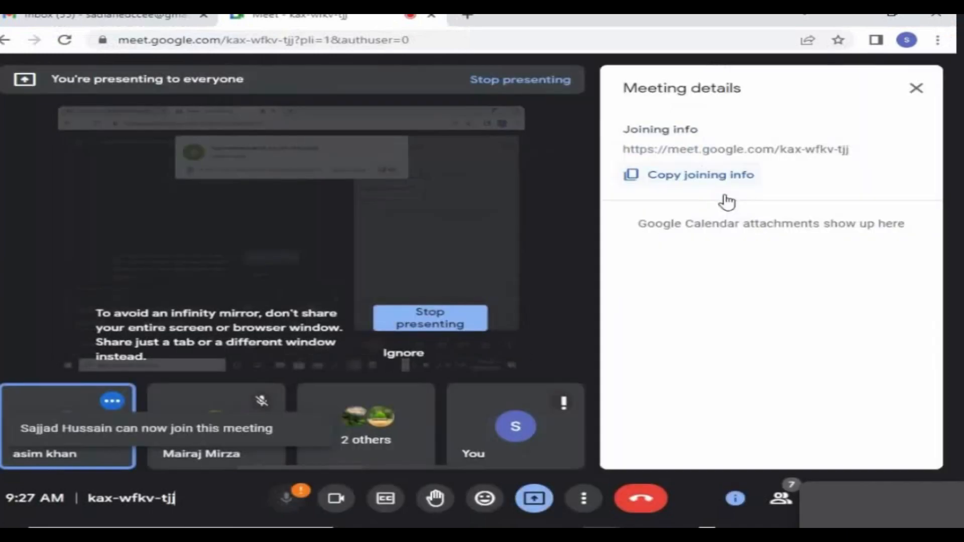
left_click(780, 499)
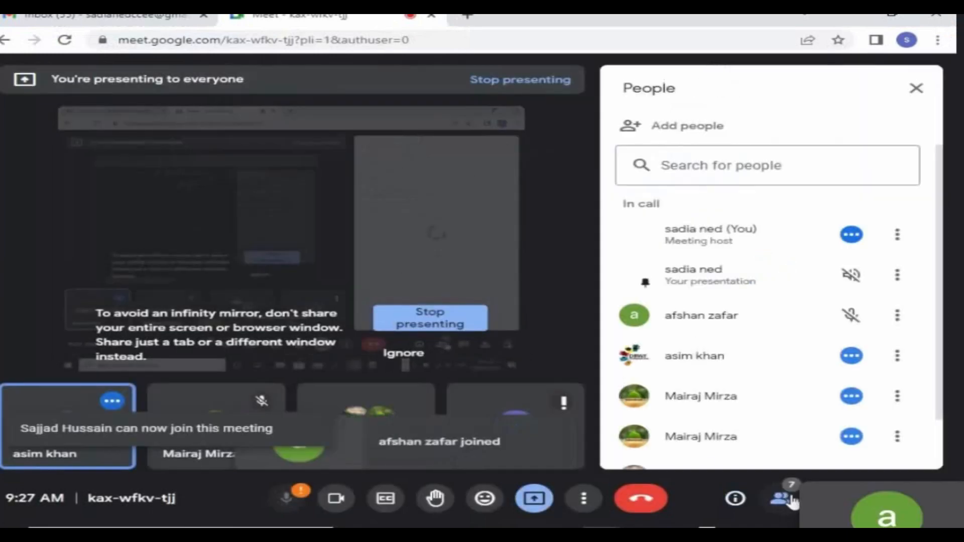
left_click(716, 478)
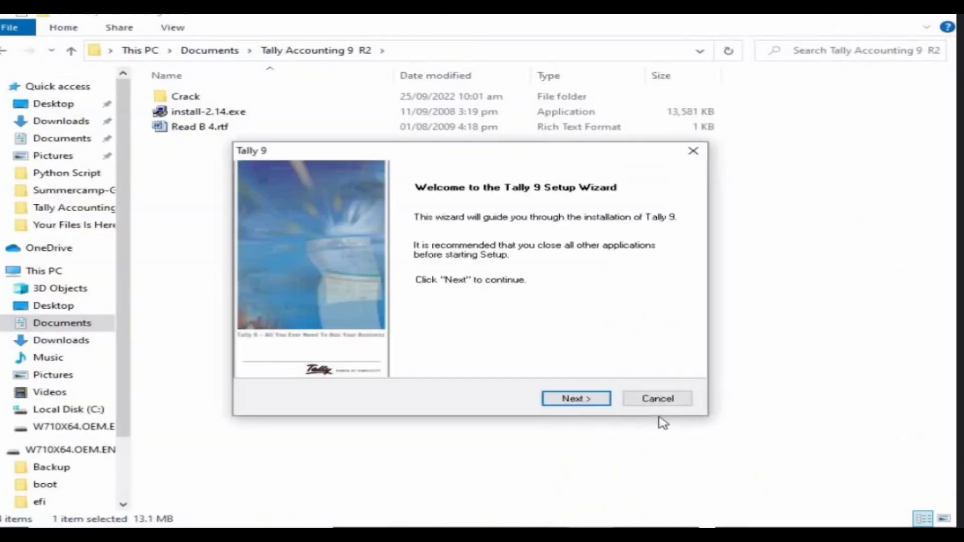
Rerun Tally 9 setup with the default C:\Tally directory and dismiss the License Server warning.
left_click(592, 399)
left_click(591, 400)
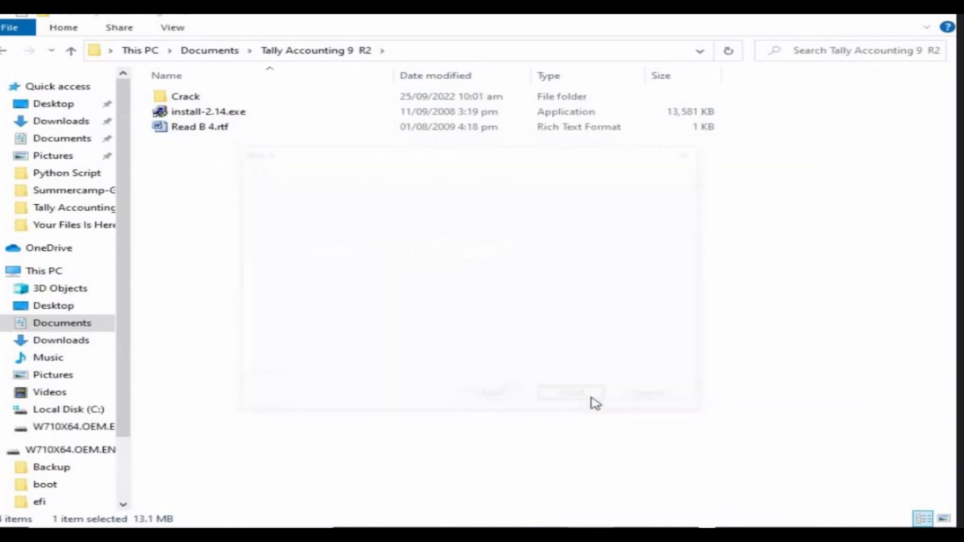
left_click(595, 401)
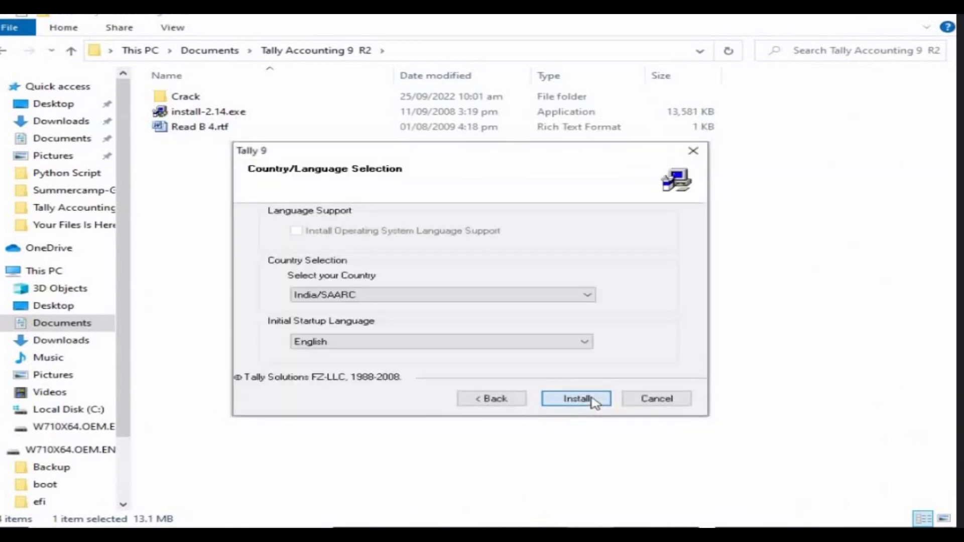
left_click(594, 401)
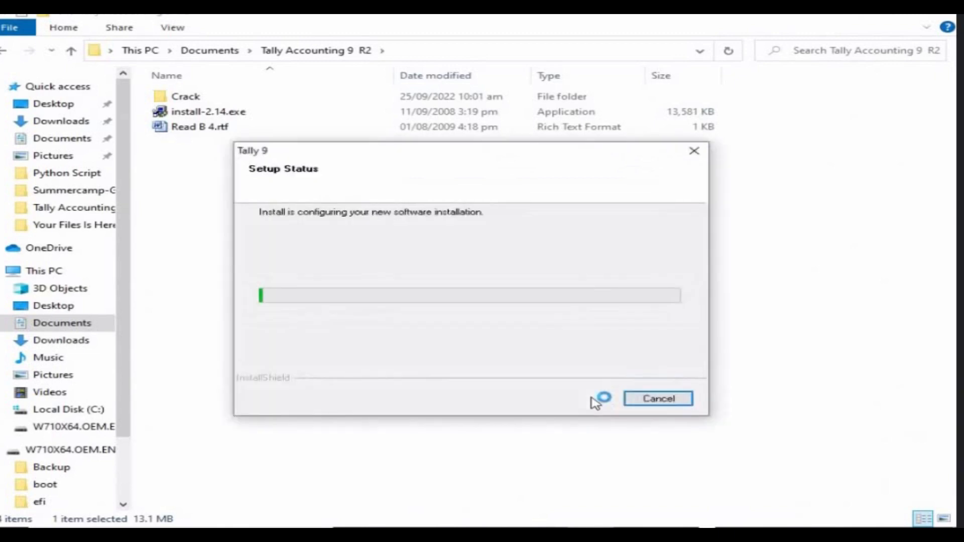
left_click(540, 318)
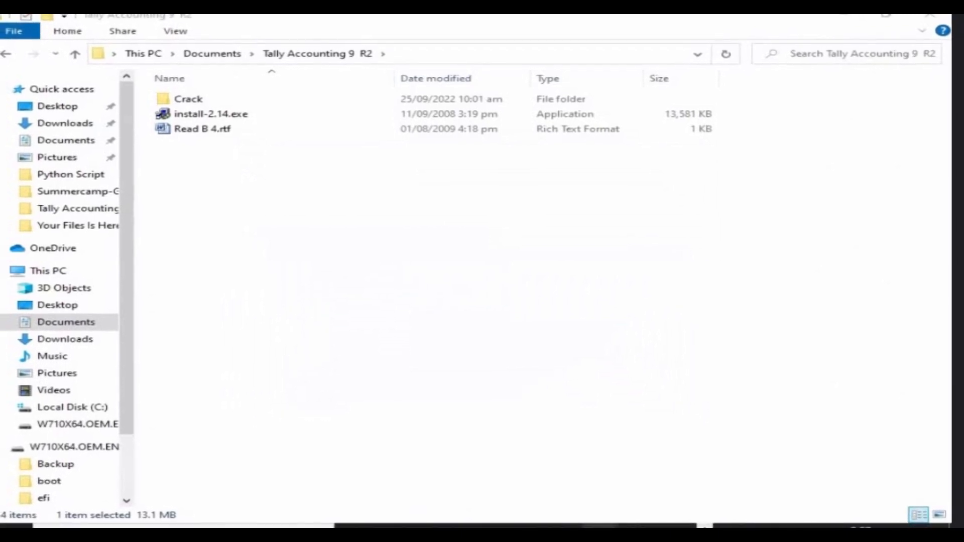
Finish the Tally 9 installation and close the Tally Accounting 9 R2 folder window.
left_click(525, 478)
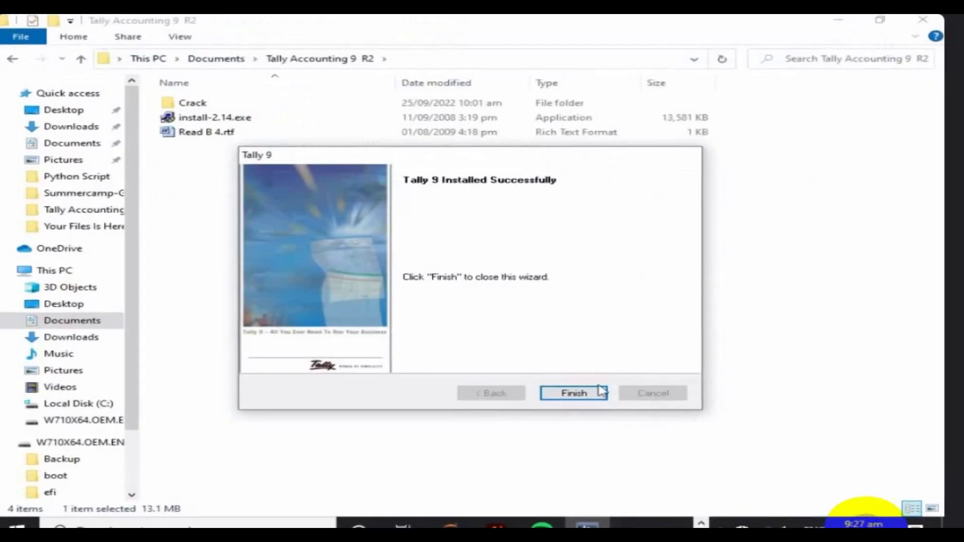
left_click(597, 392)
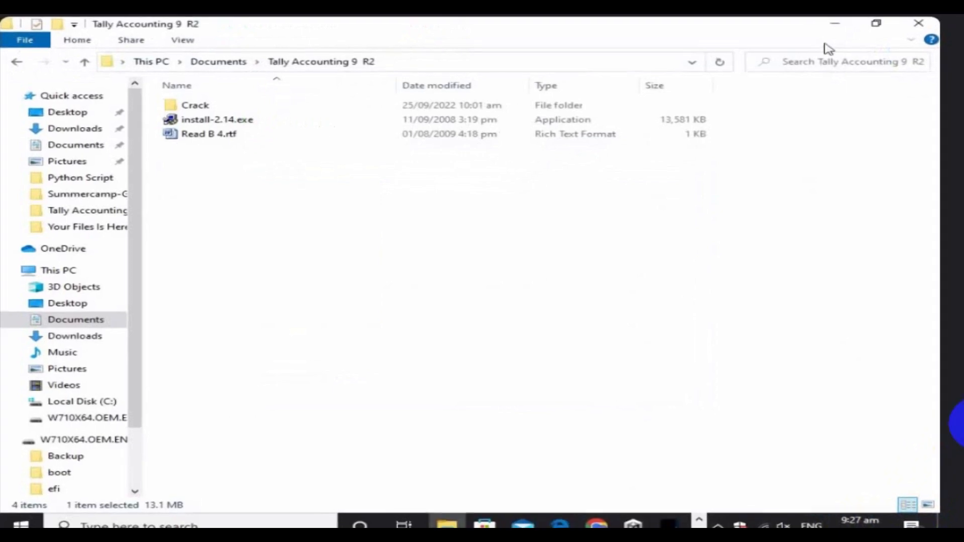
left_click(928, 33)
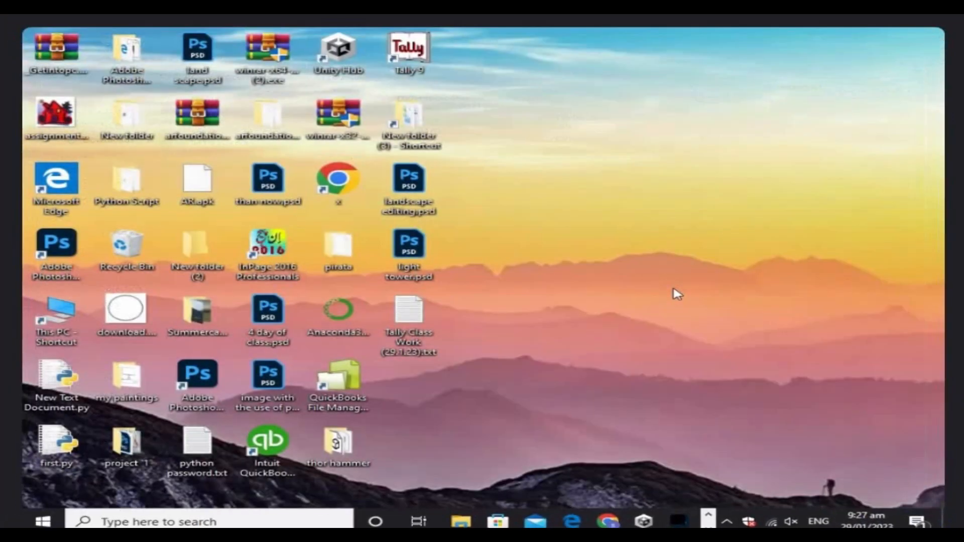
Open Tally Class Work.txt in Notepad and minimize it.
double_click(415, 329)
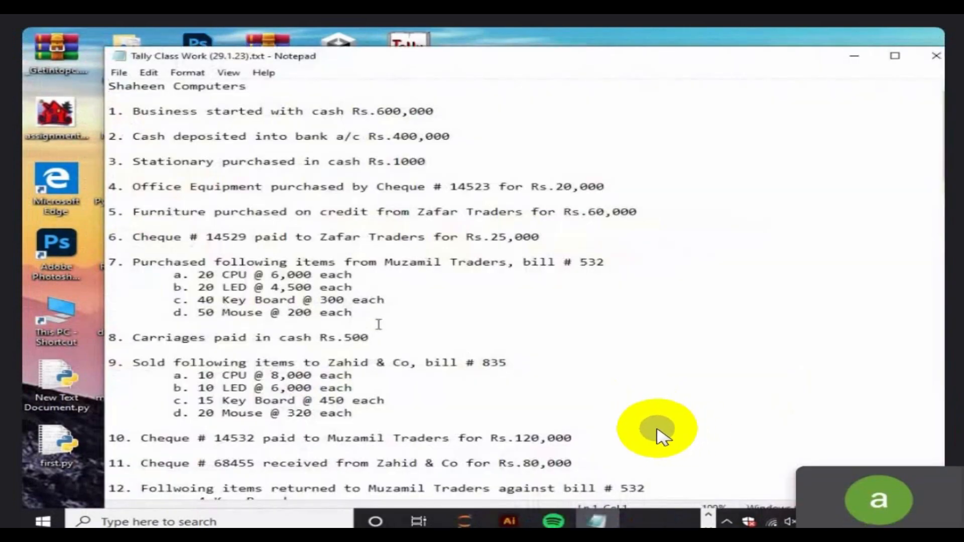
left_click(855, 58)
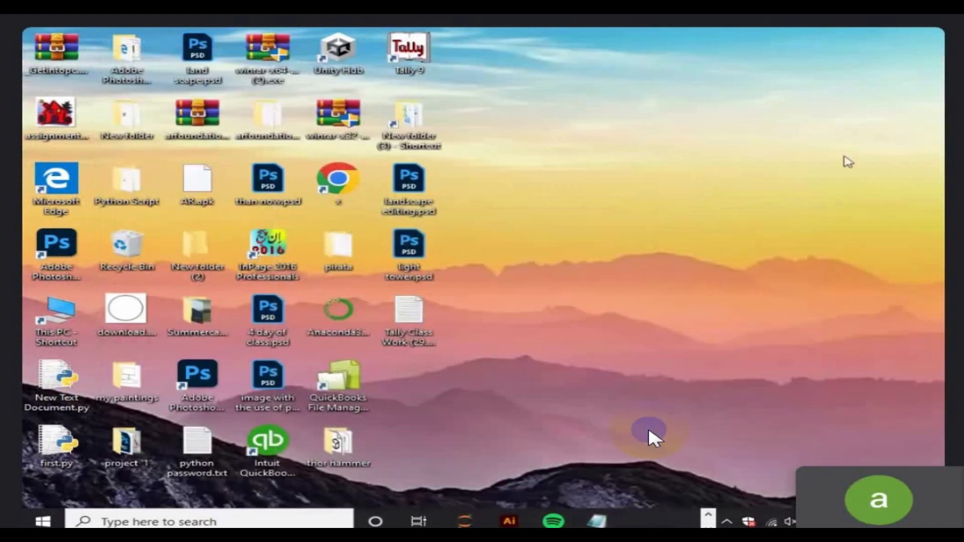
left_click(410, 334)
left_click(591, 325)
left_click(694, 357)
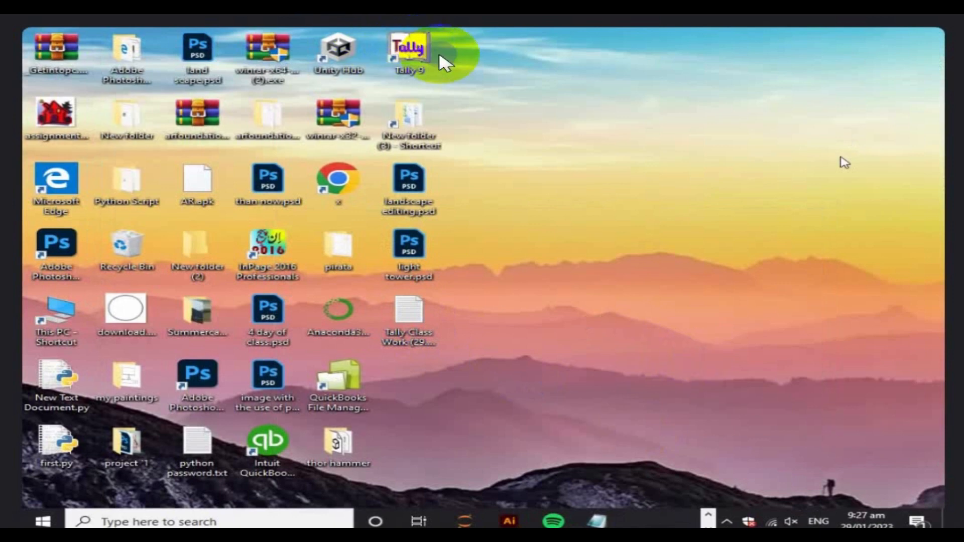
Launch Tally 9 from its desktop shortcut.
left_click(412, 73)
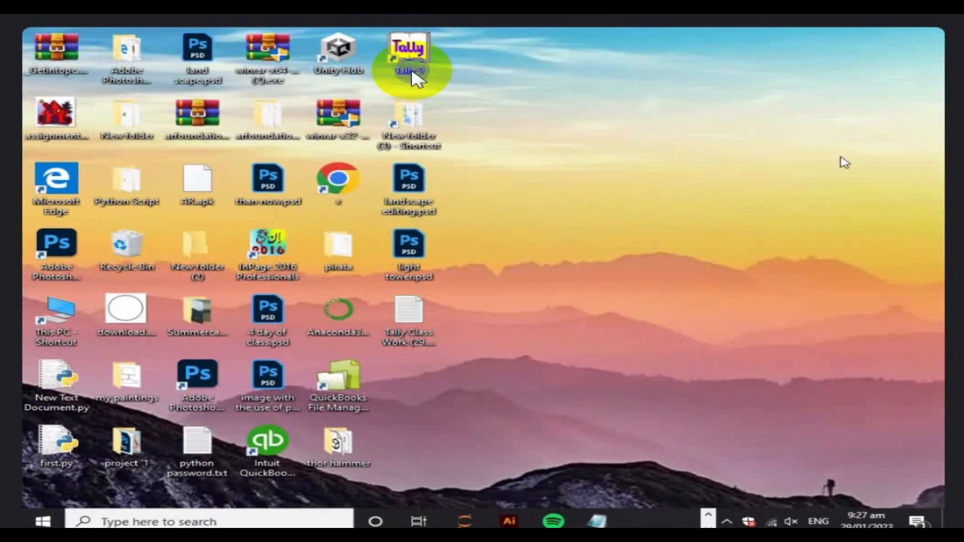
left_click(411, 345)
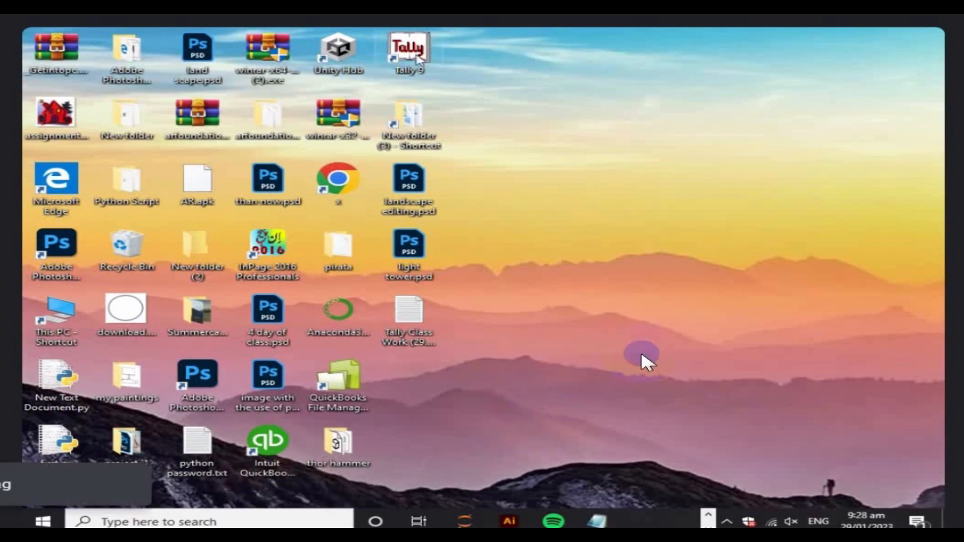
double_click(418, 60)
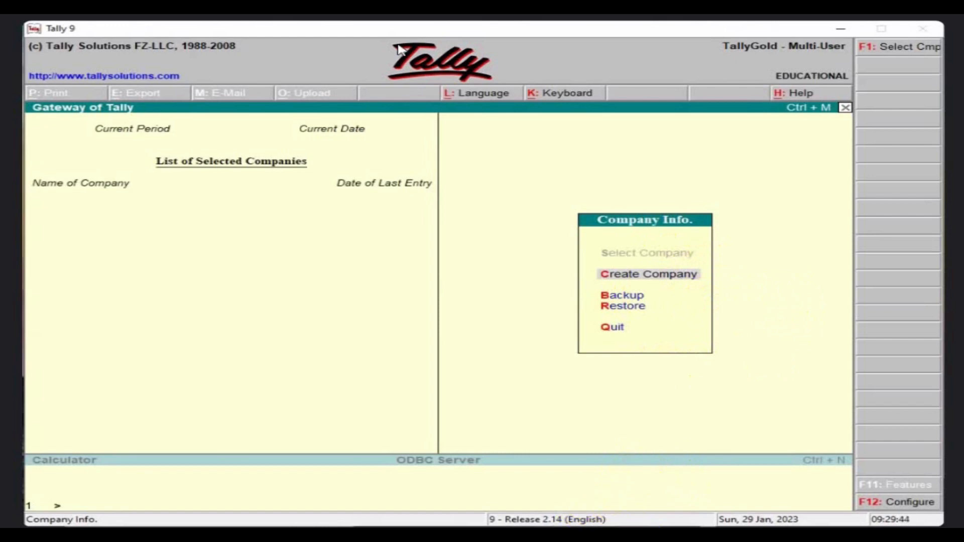
Abandon the Company Creation form, quit Tally 9, and minimize the Tally Class Work notes.
left_click(516, 458)
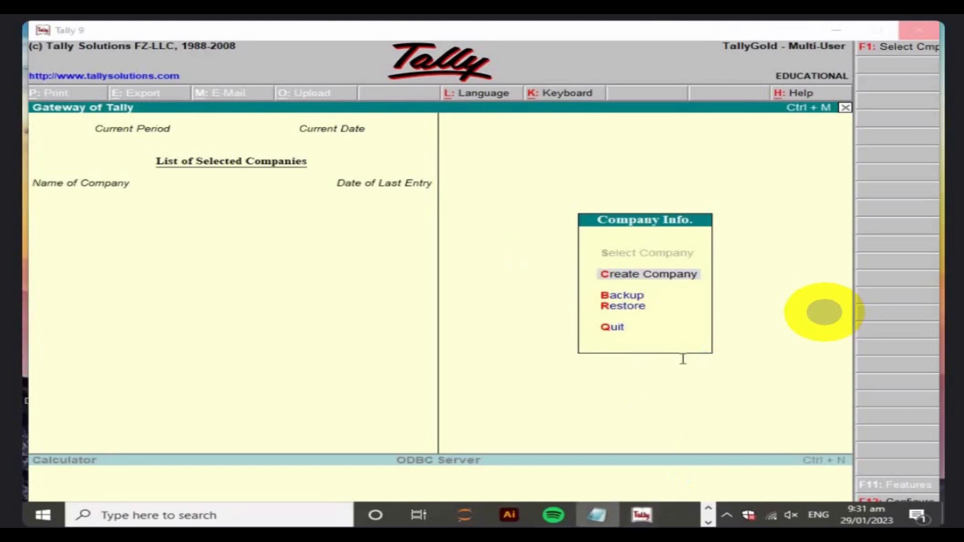
key("Return")
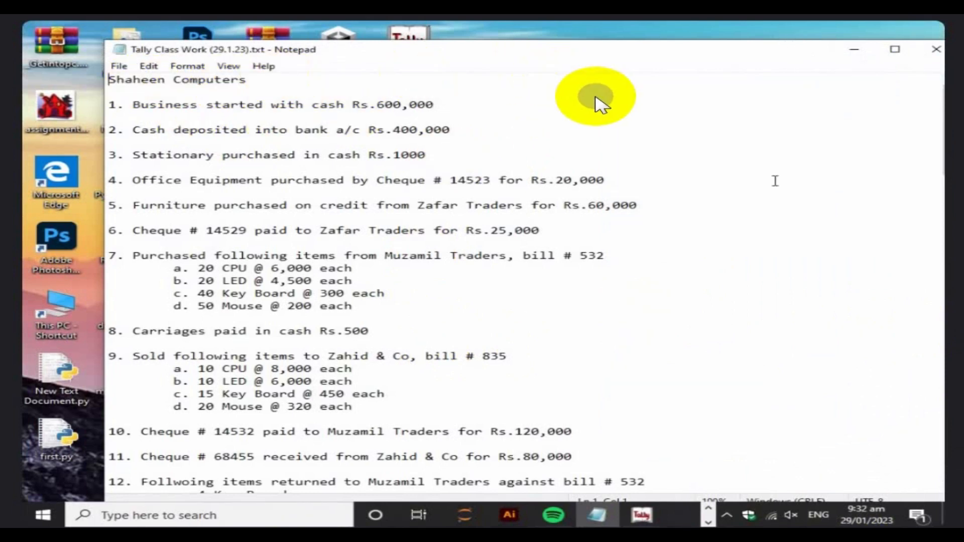
key("alt+Tab")
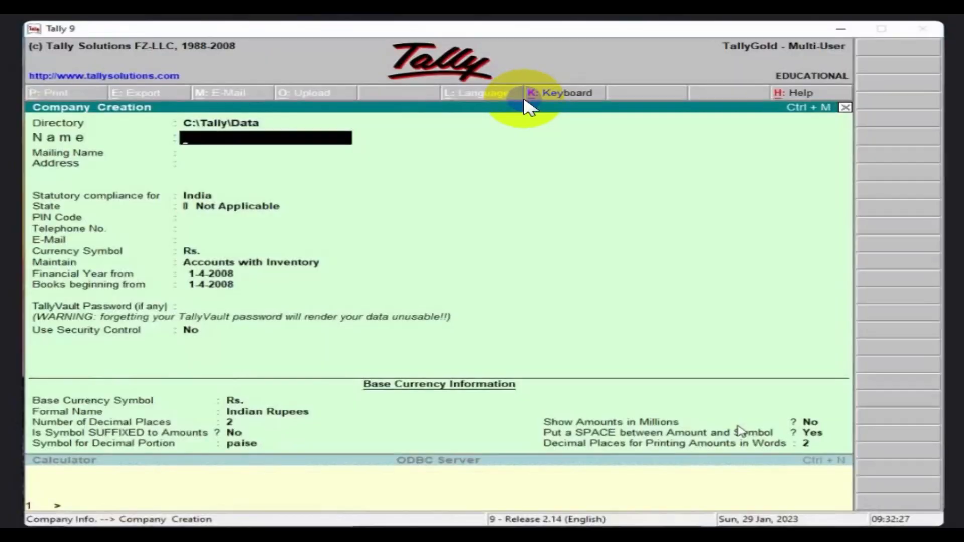
key("Escape")
key("y")
key("Escape")
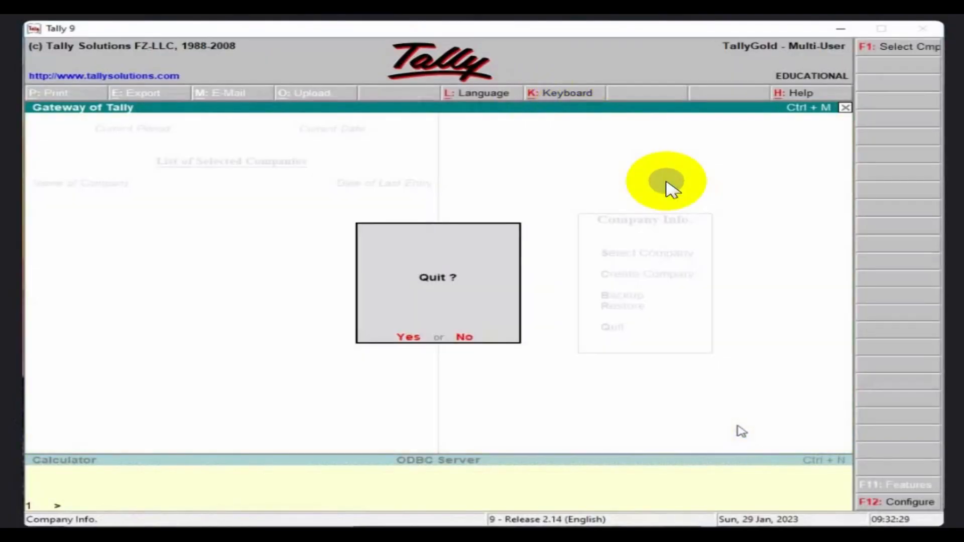
key("y")
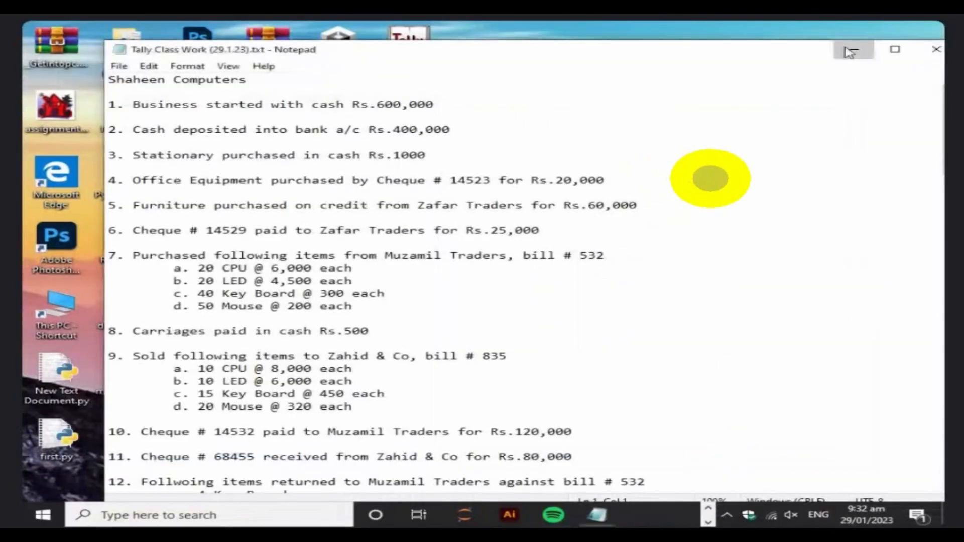
left_click(853, 47)
Turn off Windows Defender real-time protection and close Windows Security.
double_click(408, 44)
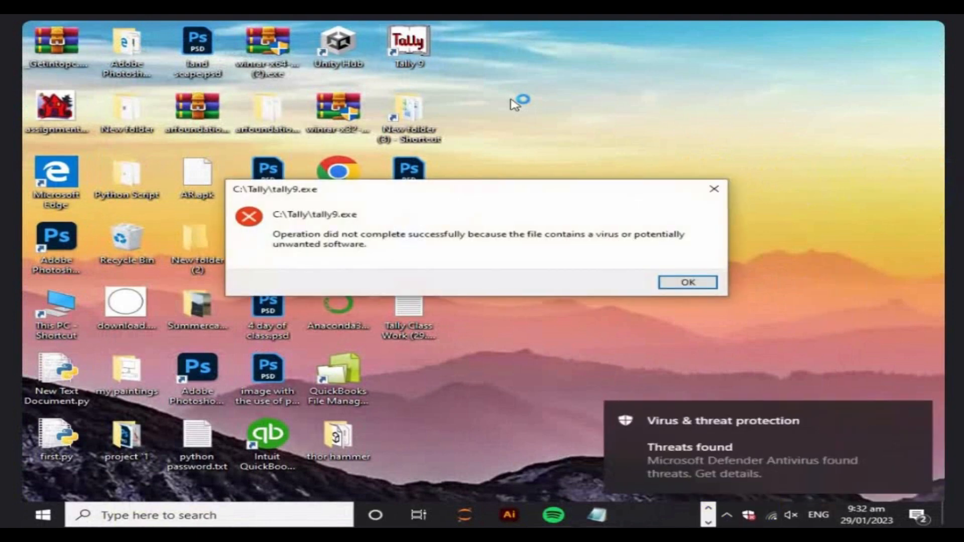
left_click(868, 408)
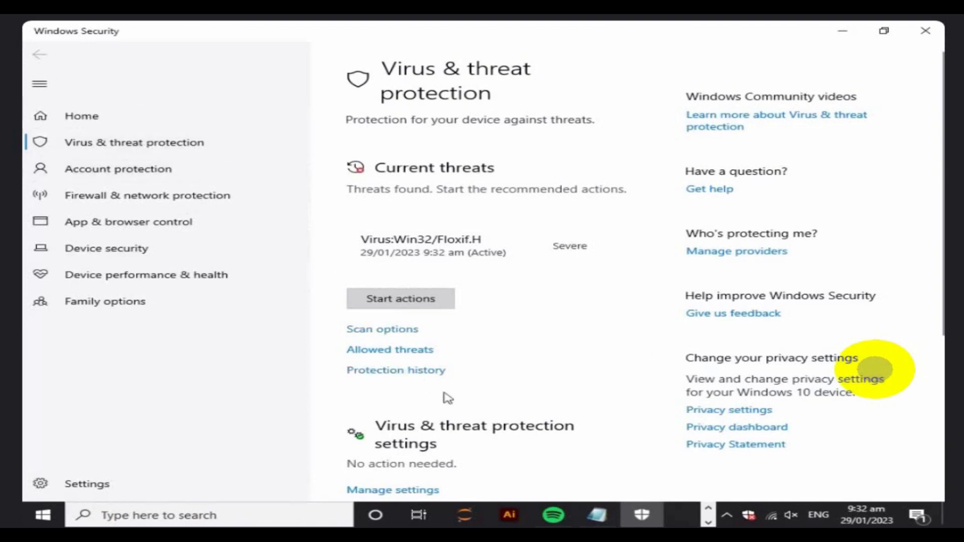
scroll(445, 396, "down", 5)
left_click(391, 245)
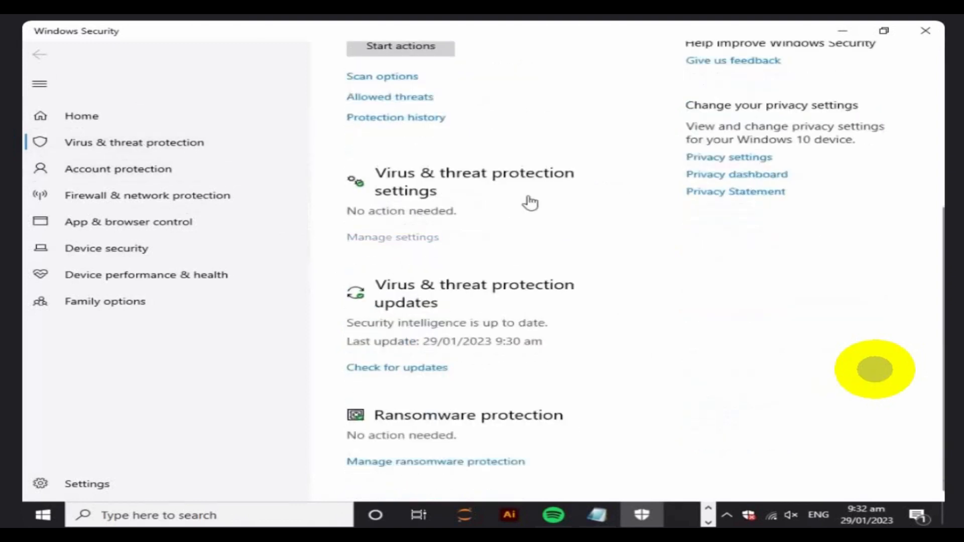
left_click(356, 271)
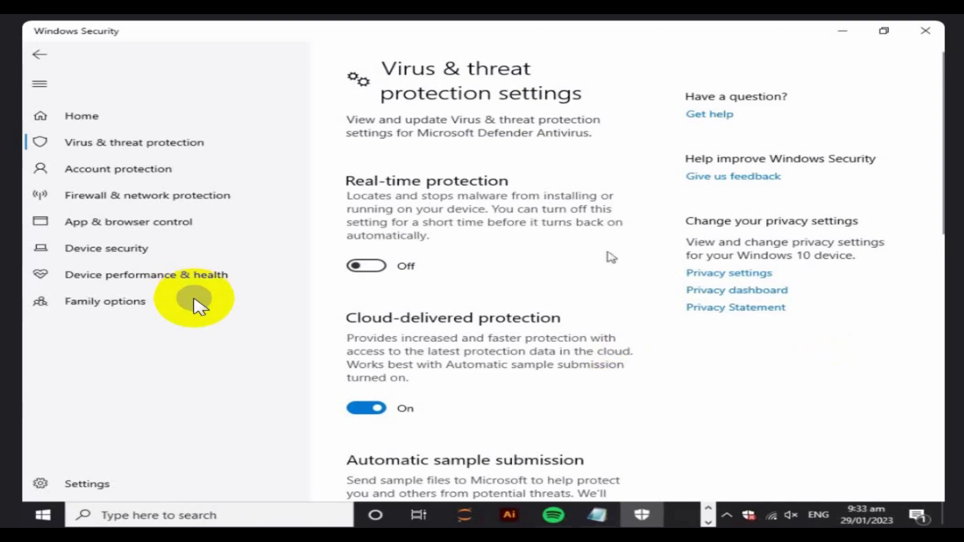
left_click(925, 31)
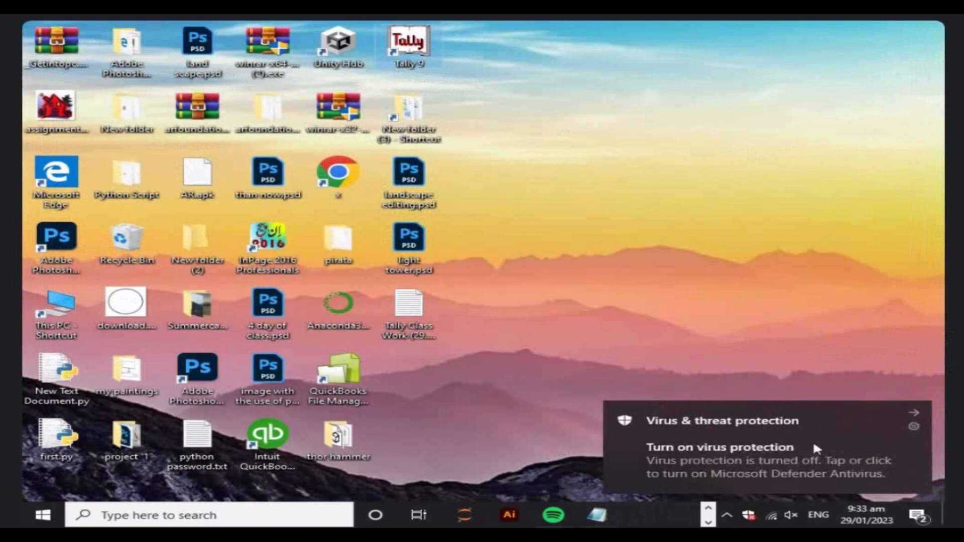
Dismiss the virus protection notification and open Tally 9 again.
left_click(920, 407)
right_click(382, 28)
left_click(424, 39)
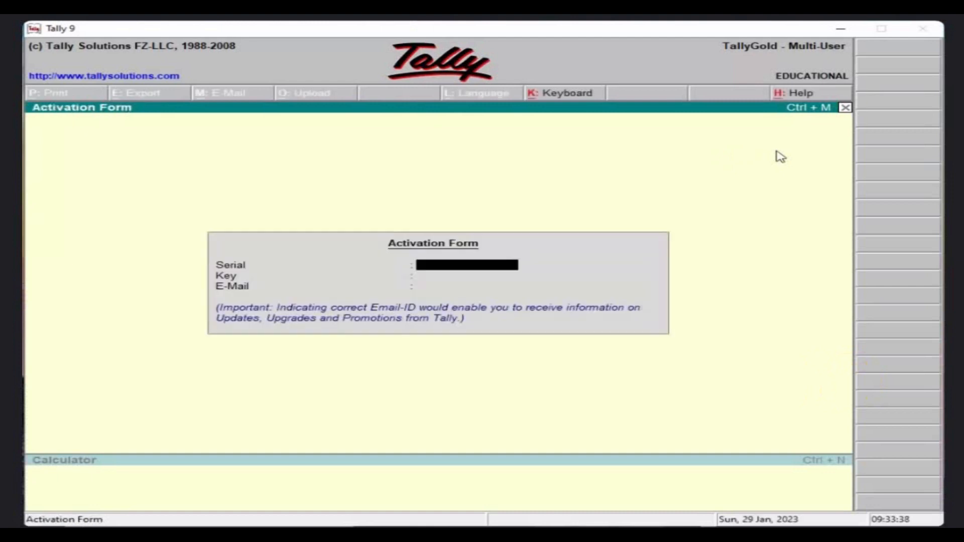
Skip the Activation Form and choose Create Company.
key("Escape")
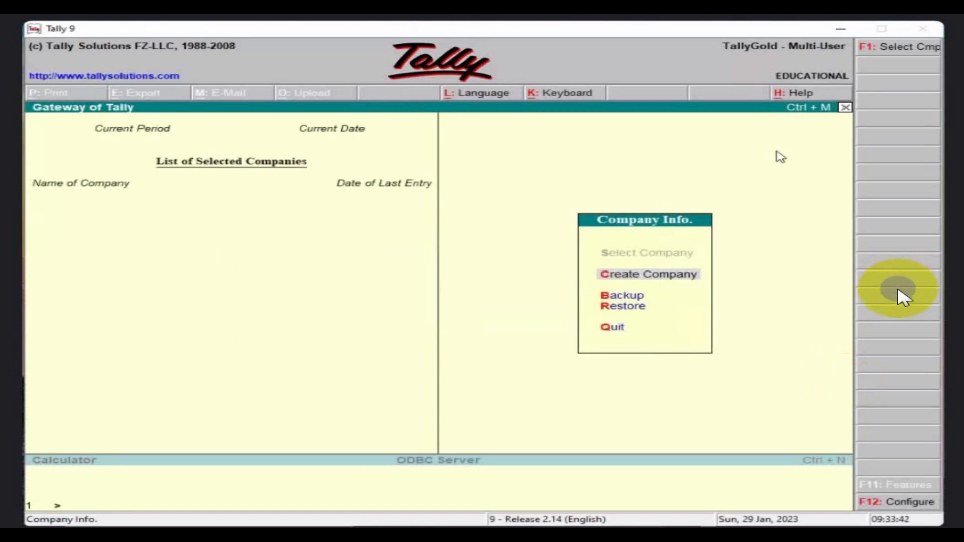
key("Return")
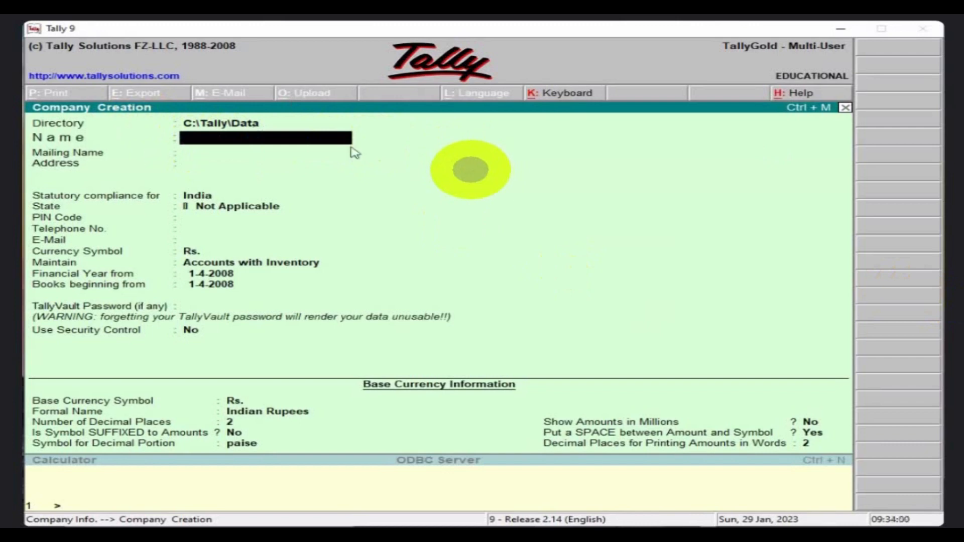
Enter Murtaza Traders as company and mailing name, skip the address, and browse the country list.
type("Murtaza Trza")
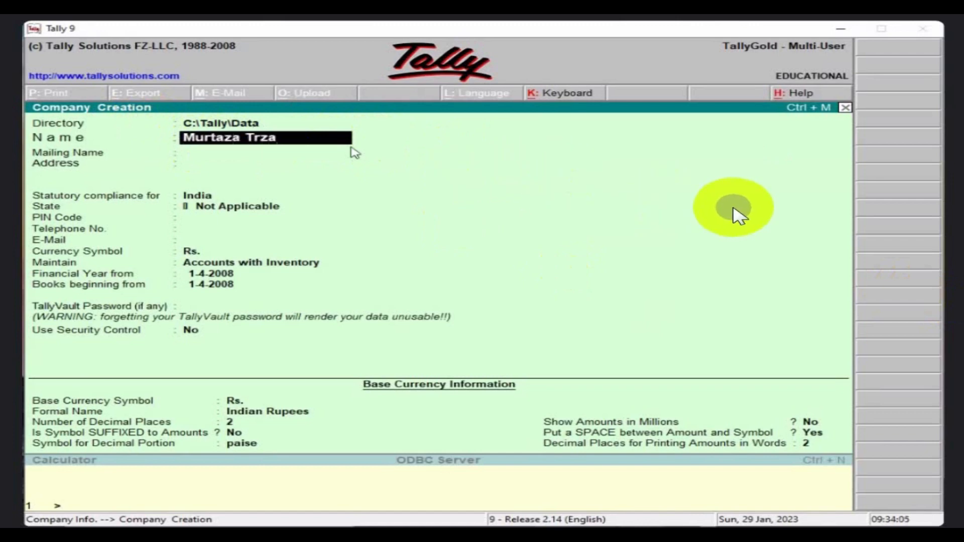
key("BackSpace")
type("ders")
key("Return")
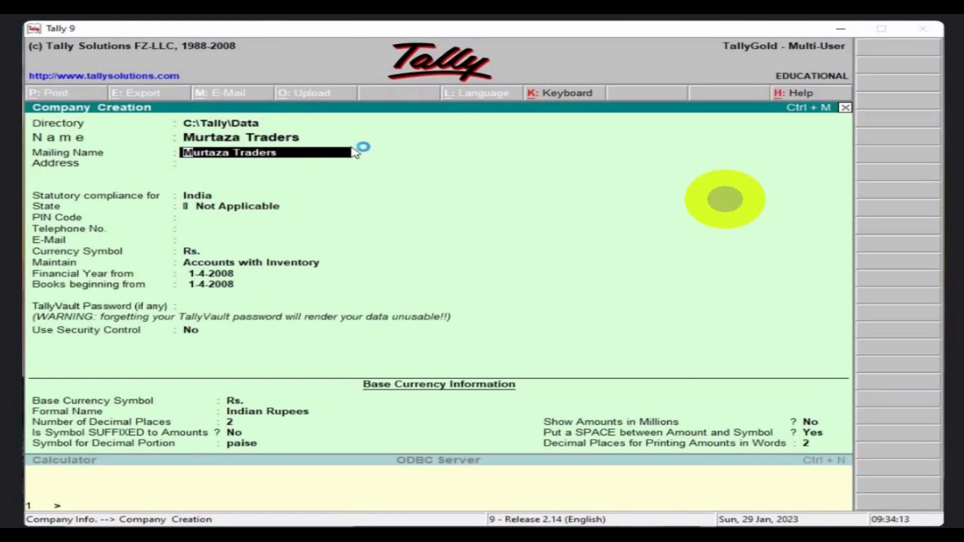
key("Return")
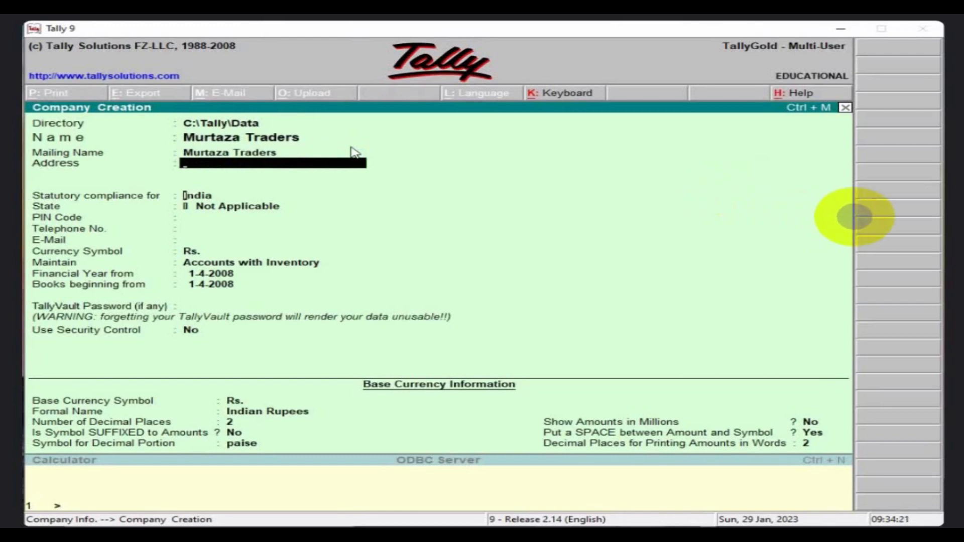
key("Return")
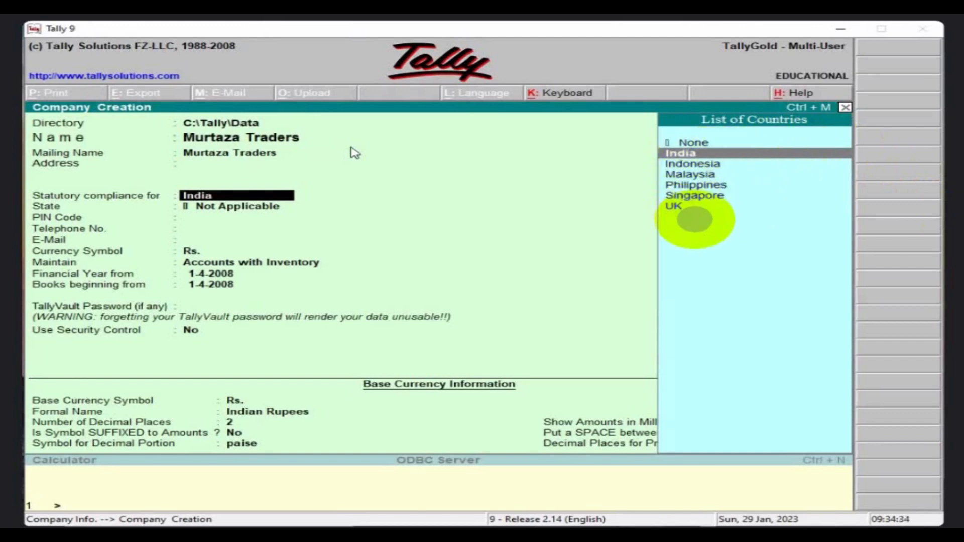
key("Down")
key("Down")
key("Down")
key("Down")
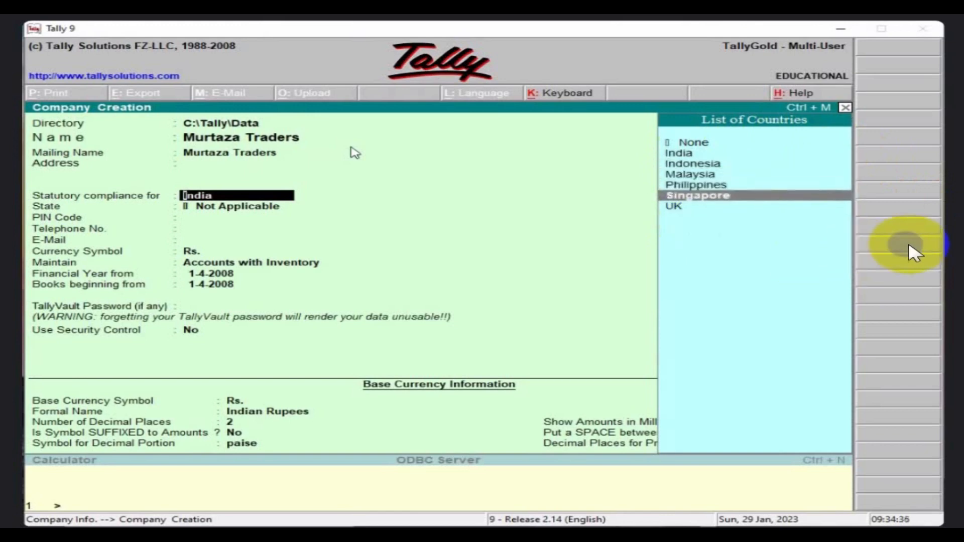
key("Up")
key("Up")
key("Up")
key("Up")
key("Up")
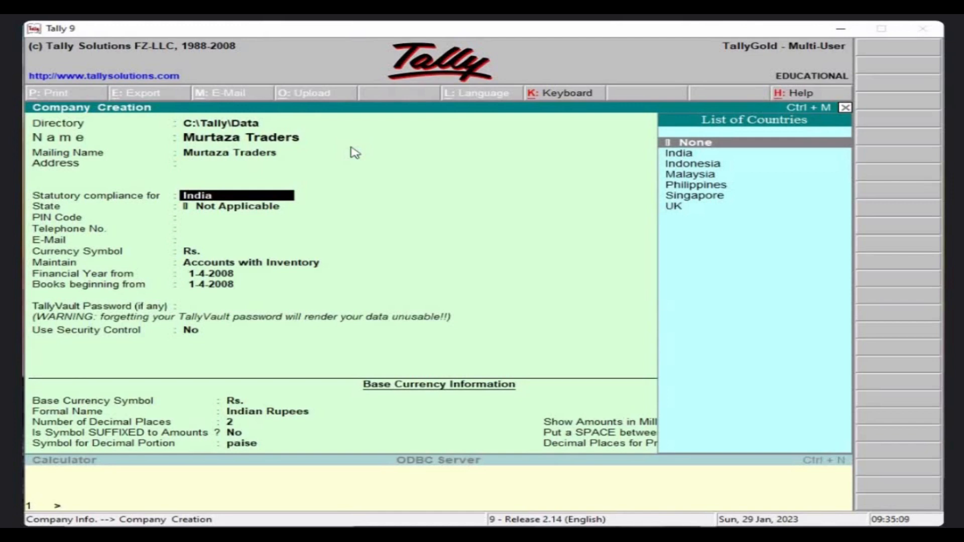
Select None from the List of Countries, skip E-Mail, and accept Rs. as currency symbol.
key("Return")
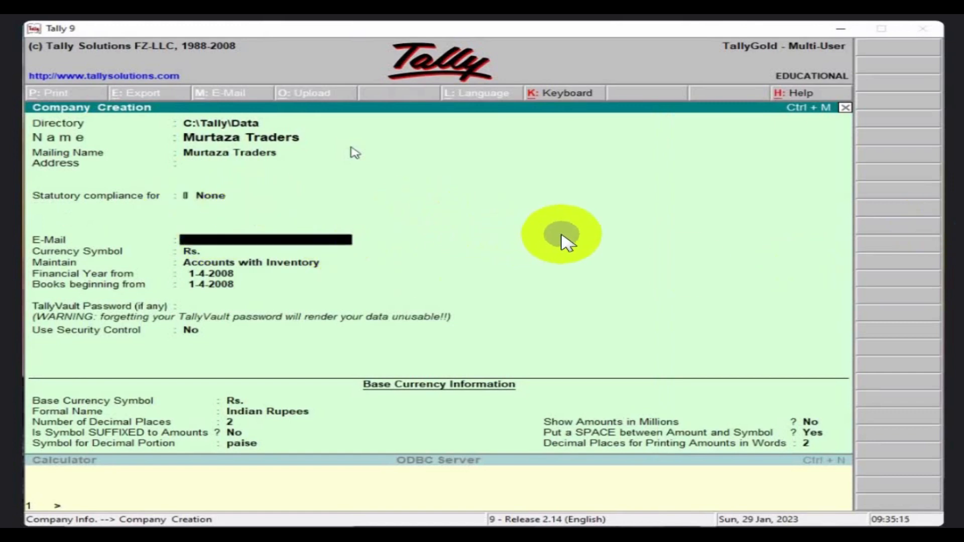
key("Return")
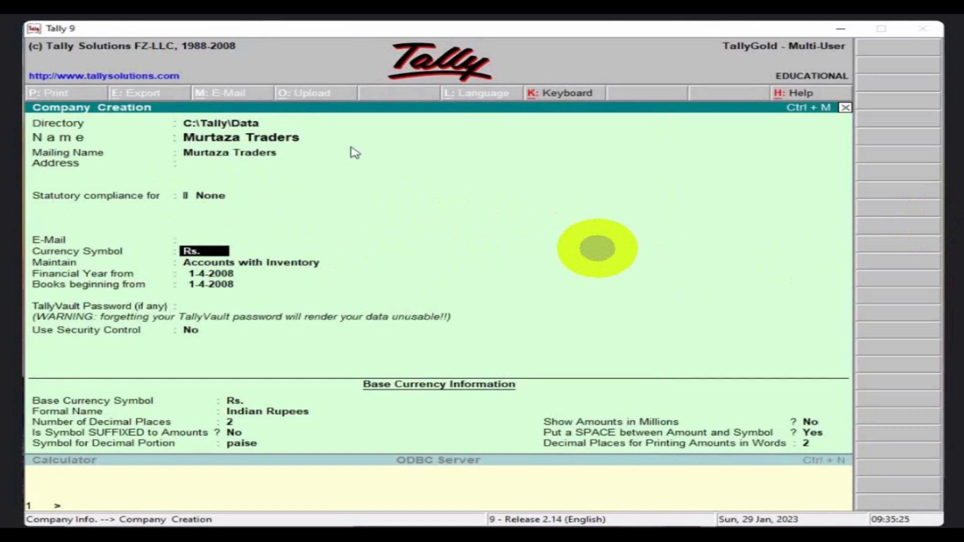
key("Return")
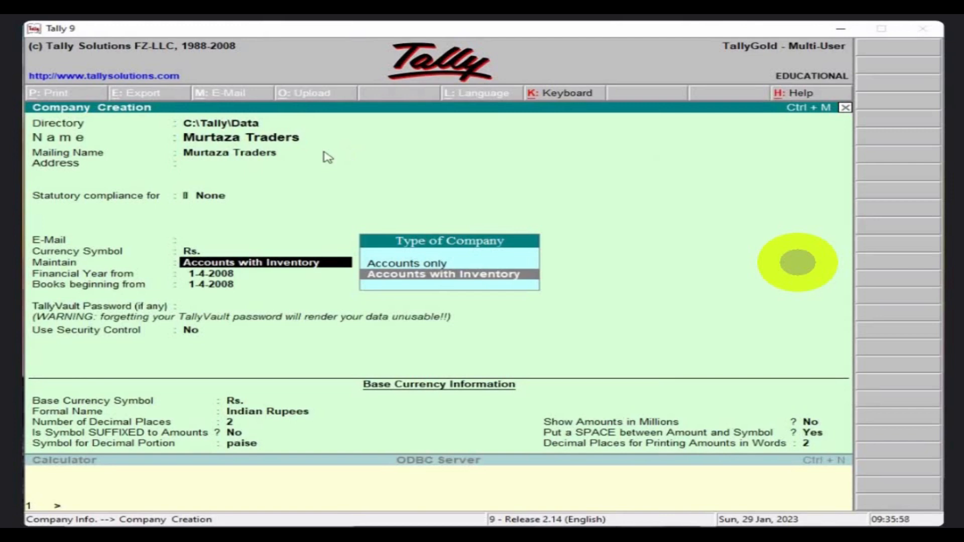
Keep Accounts with Inventory as the company type.
key("Return")
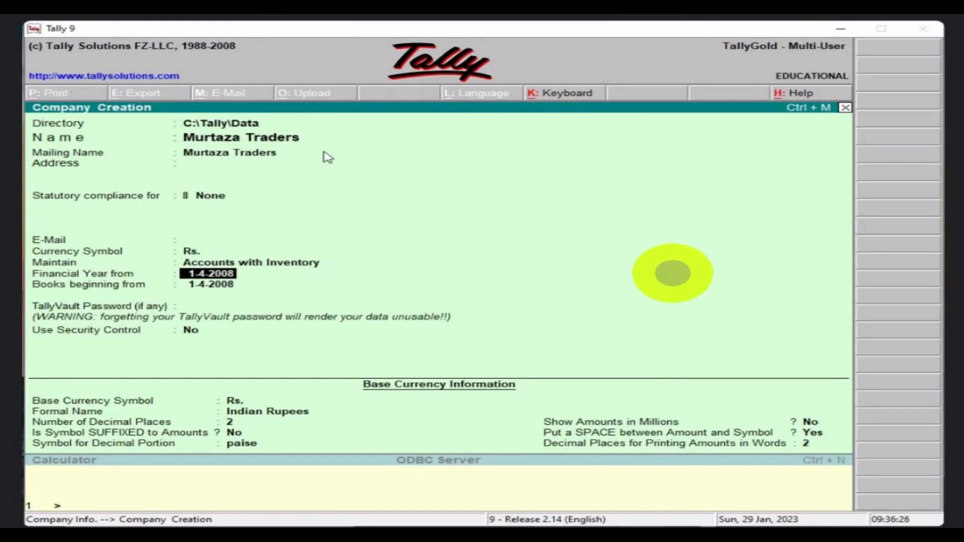
Set the financial year and books beginning dates to 1-1-2023.
type("1")
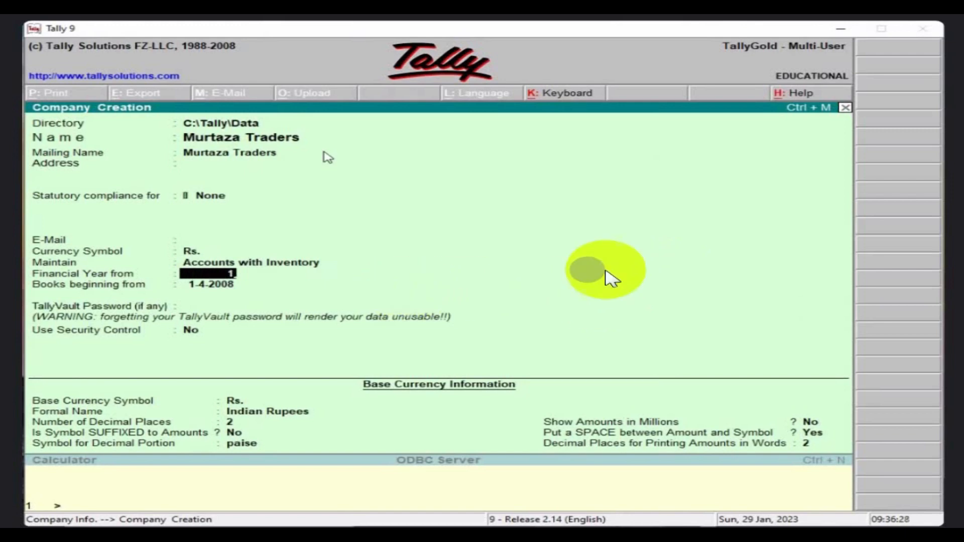
type("-")
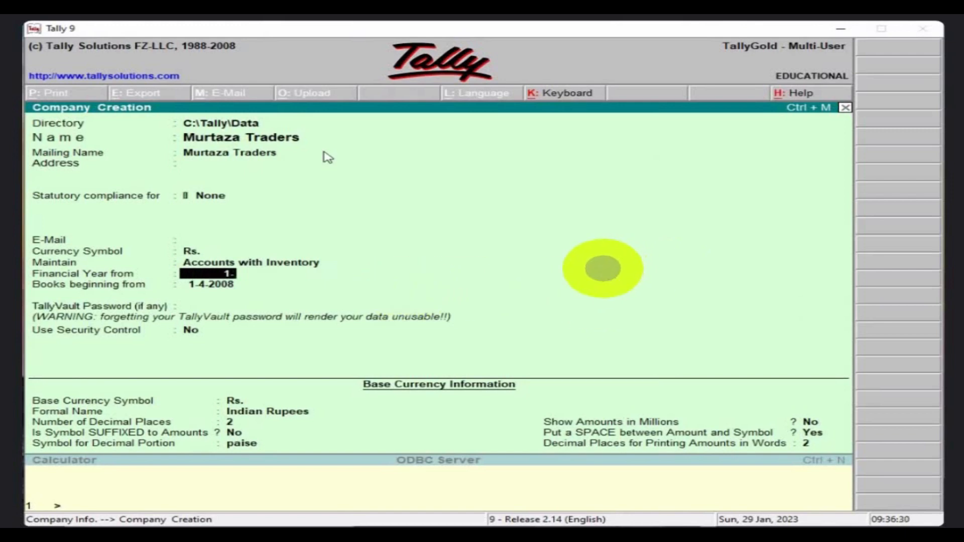
type("1-23")
key("Return")
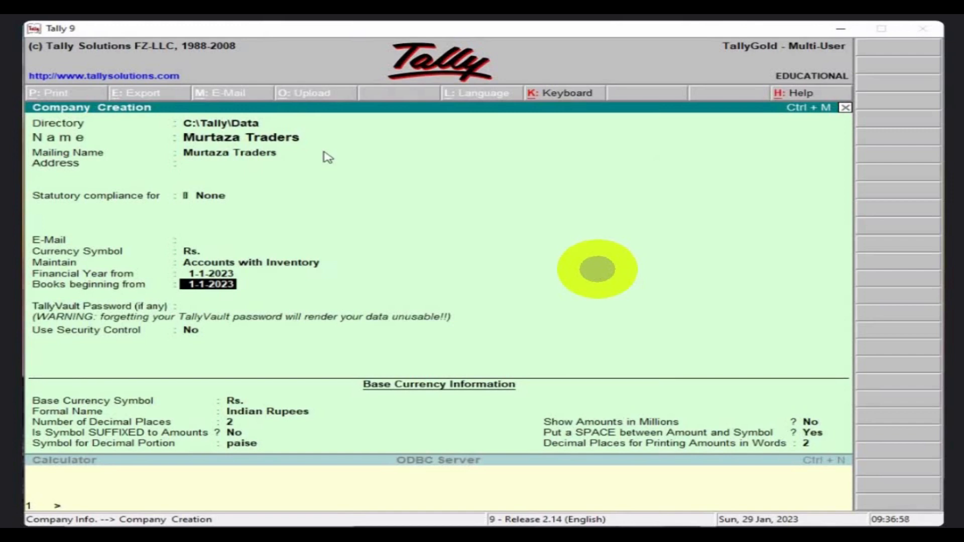
key("Return")
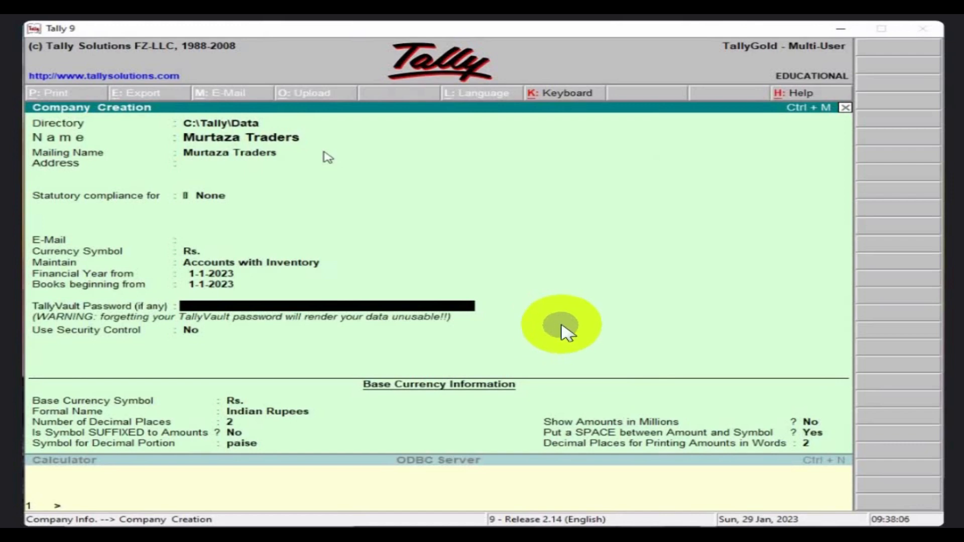
Leave the TallyVault password empty, security control off, and keep Rs. as the currency symbol.
key("Return")
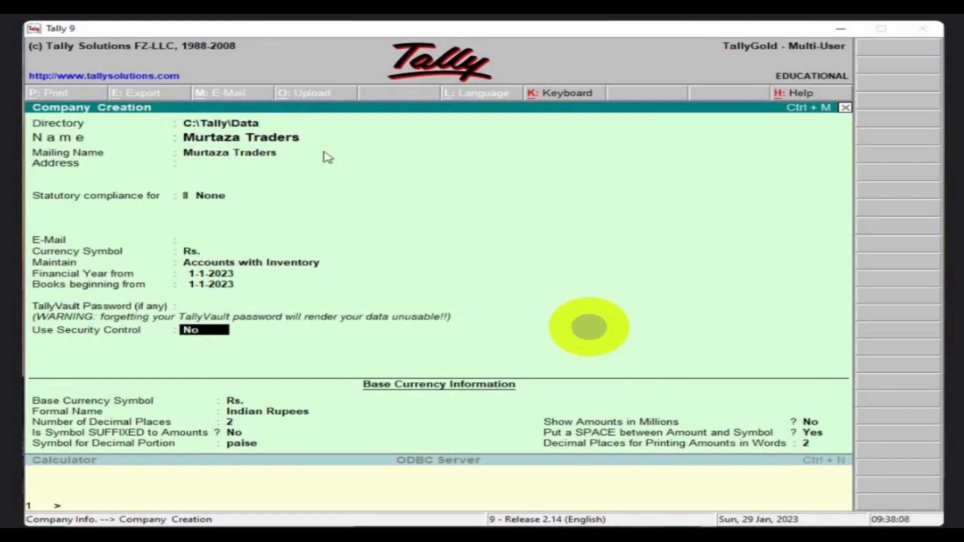
key("Return")
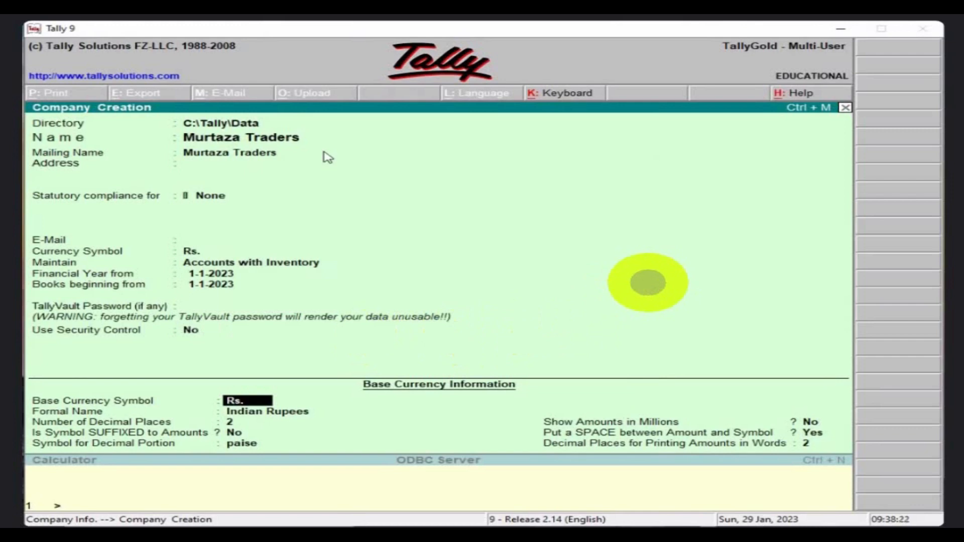
key("Return")
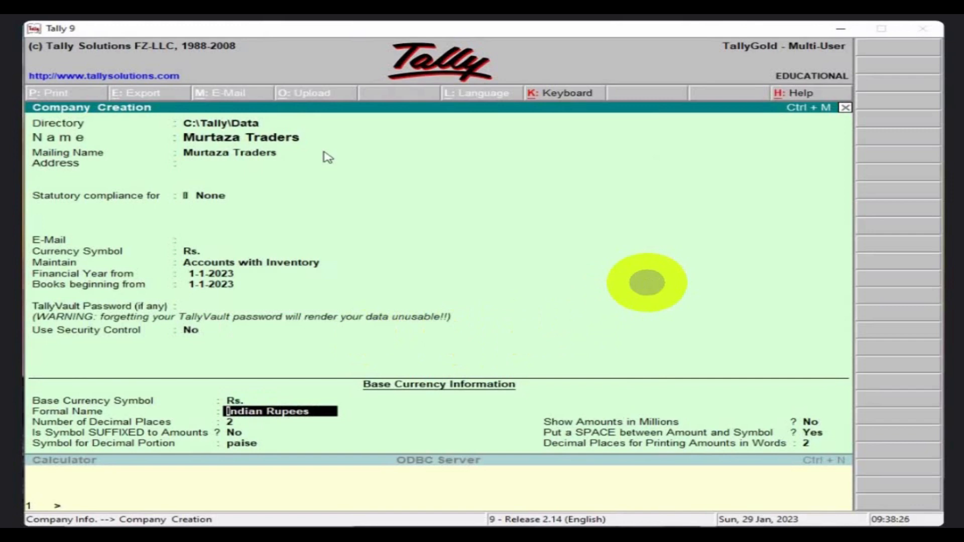
Give the base currency formal name Pkt, 2 decimal places, an unsuffixed symbol and paise.
type("P")
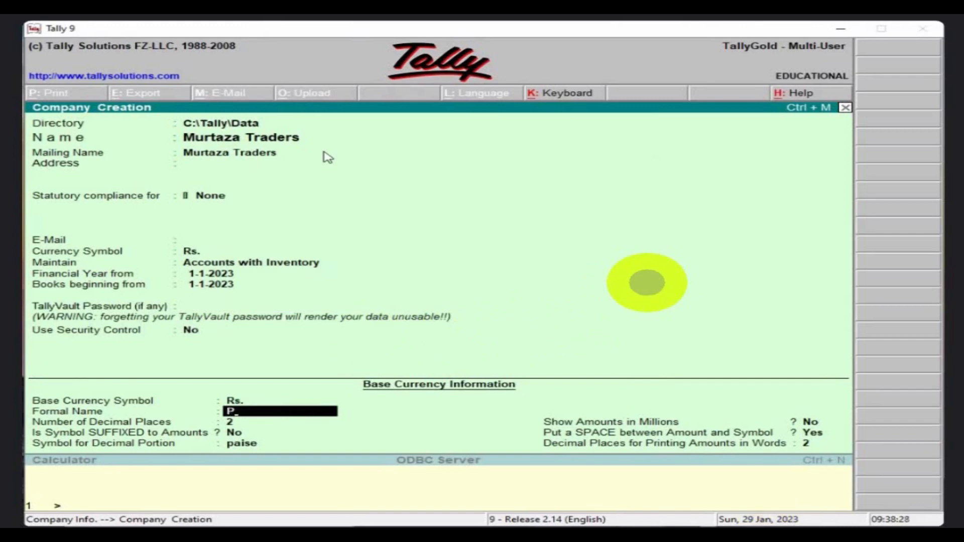
type("kt")
key("Return")
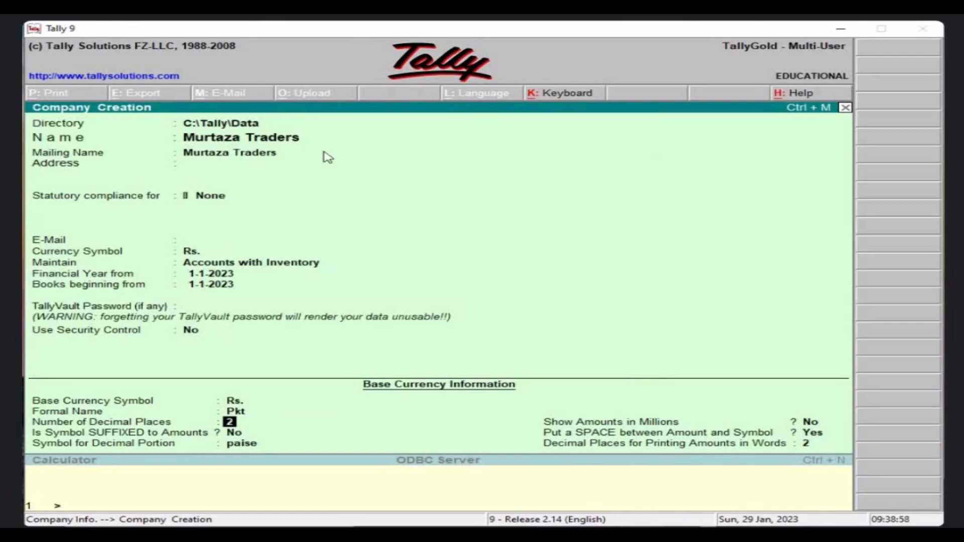
type("0")
type("2")
key("Return")
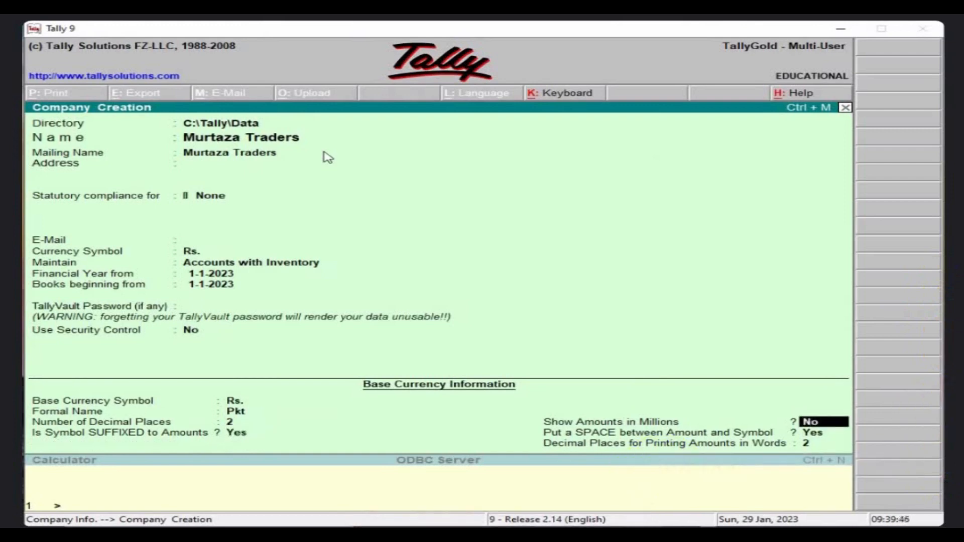
key("BackSpace")
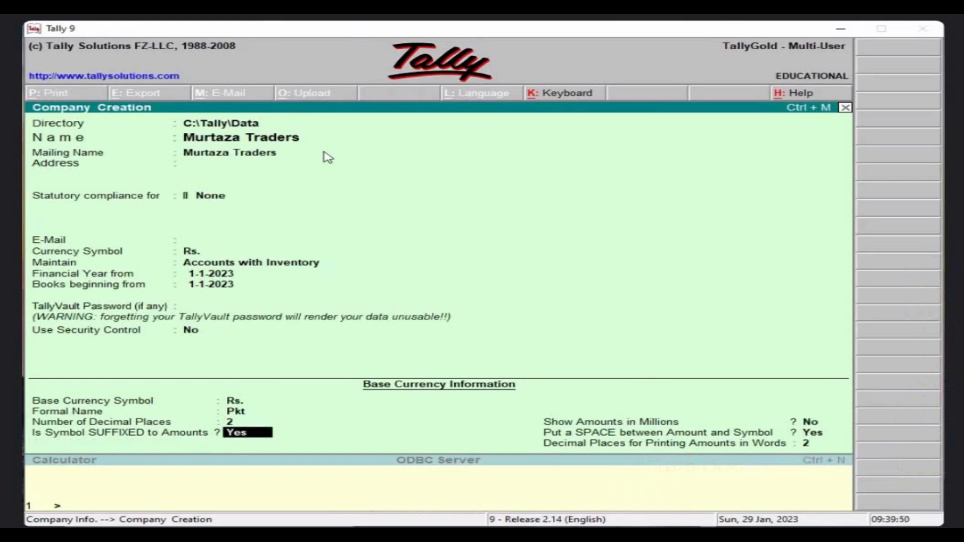
type("n")
key("Return")
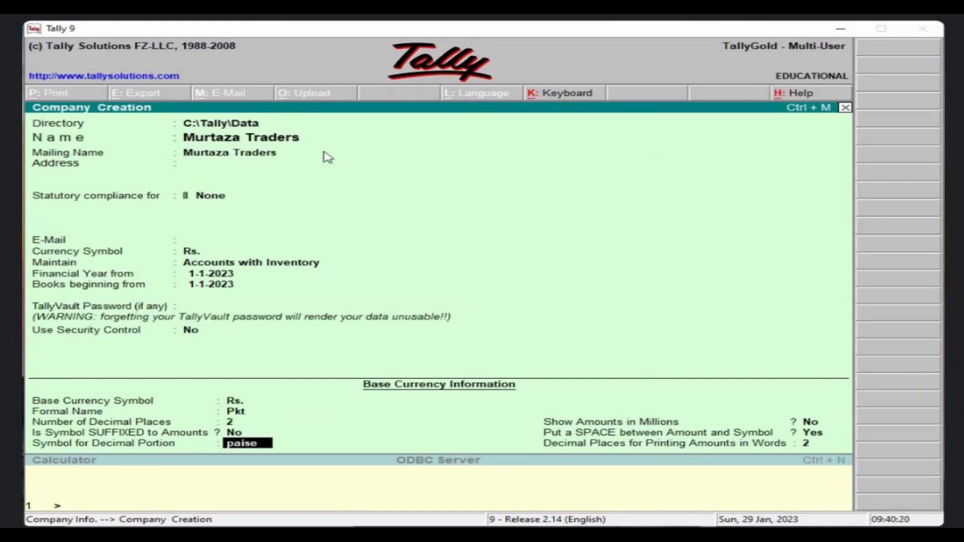
key("Return")
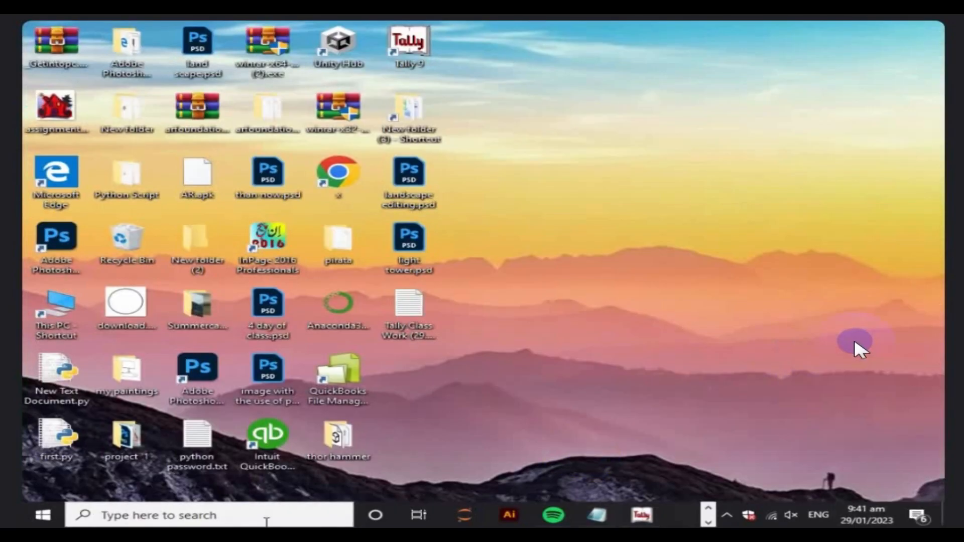
Launch Notepad from Windows search and bring up its Font settings.
key("super")
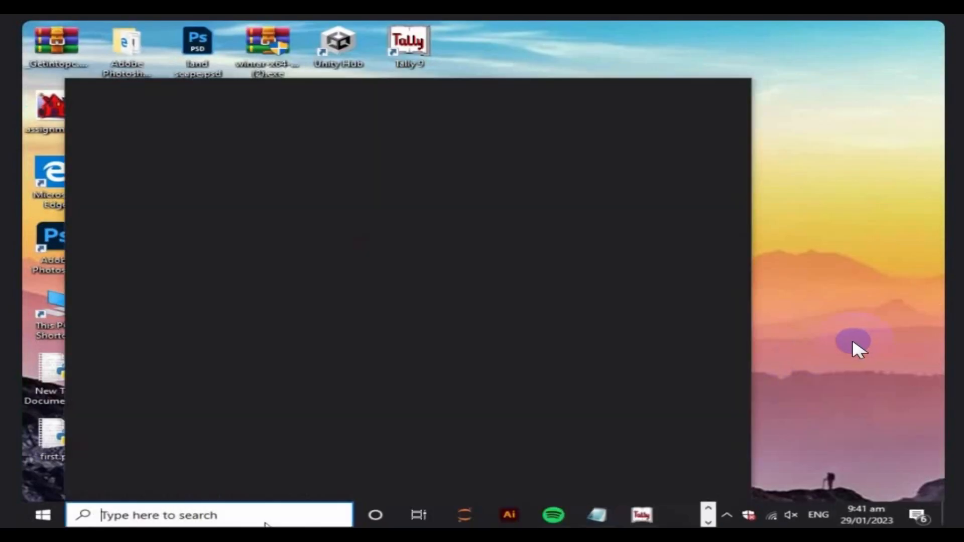
type("note")
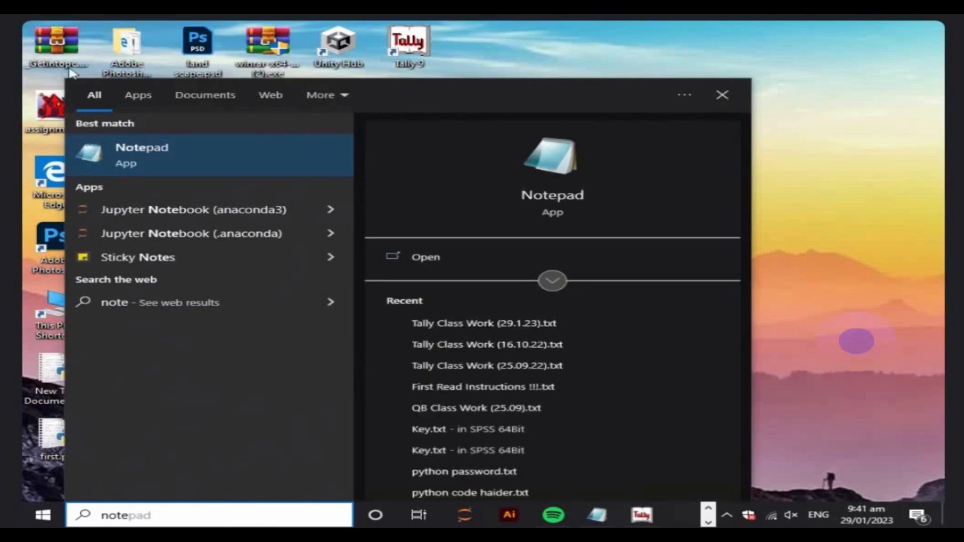
left_click(193, 149)
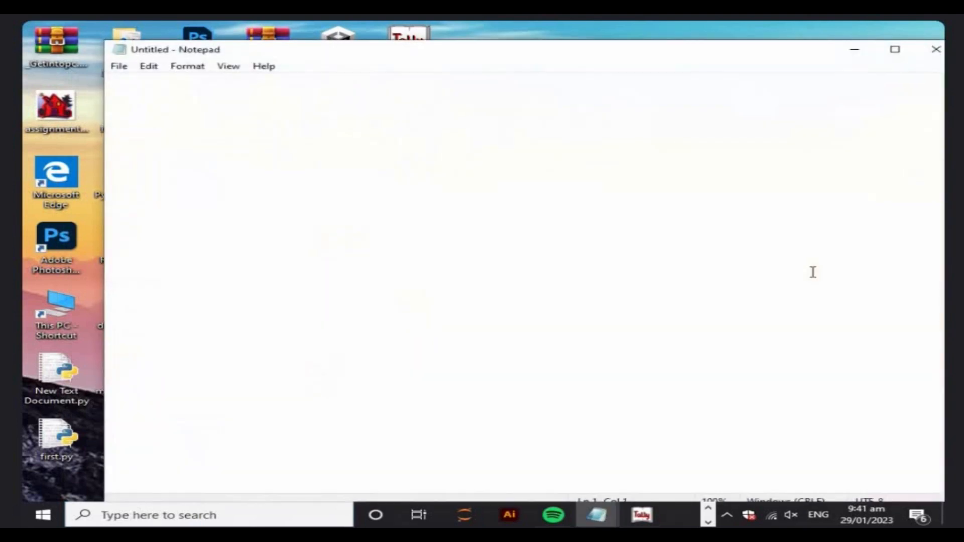
left_click(189, 67)
left_click(216, 96)
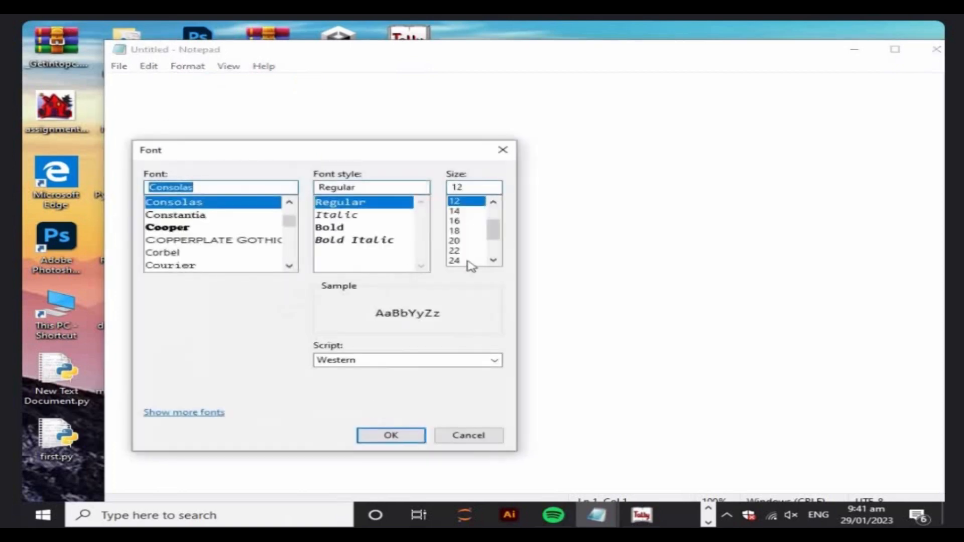
Set the Notepad font to size 24 and type 1000000 on two lines.
left_click(465, 261)
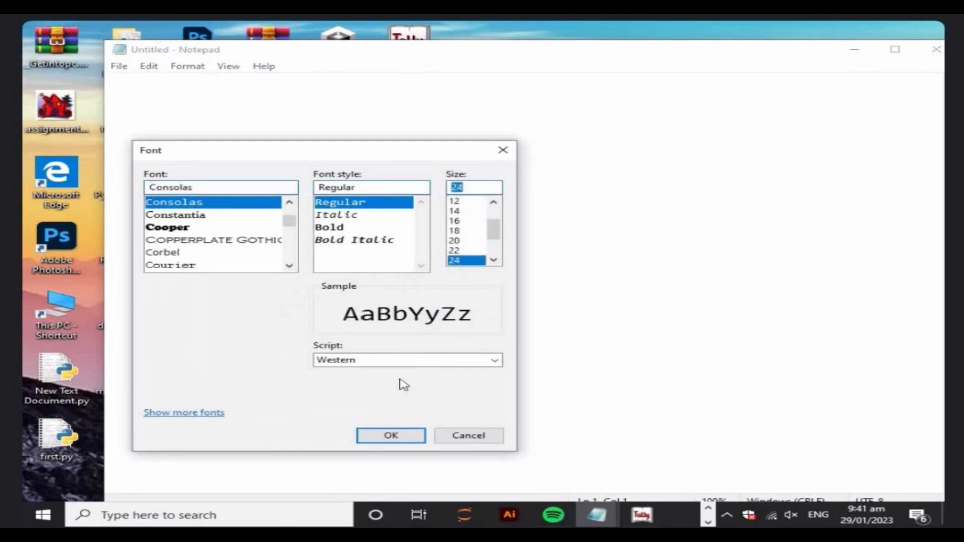
left_click(396, 438)
left_click_drag(452, 60, 529, 109)
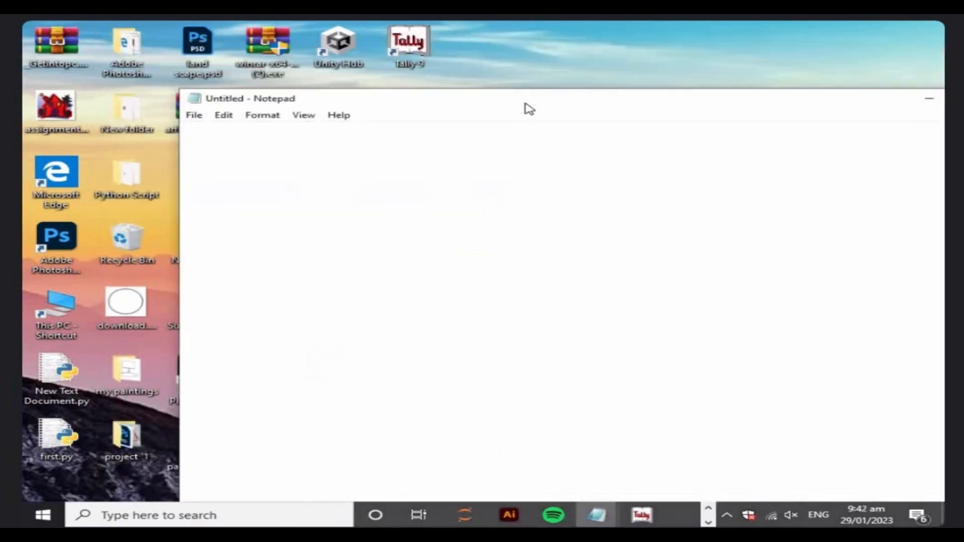
type("100")
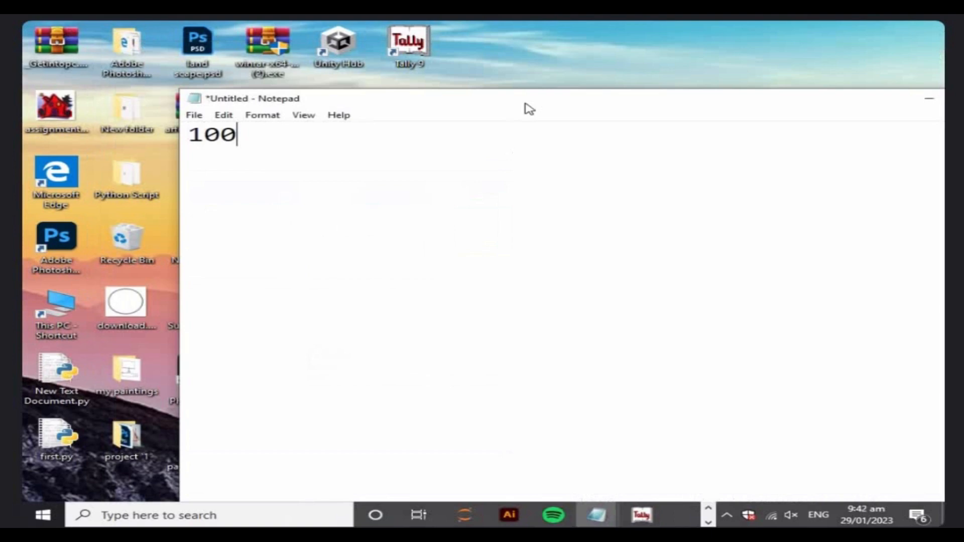
type("0000")
key("Return")
key("Return")
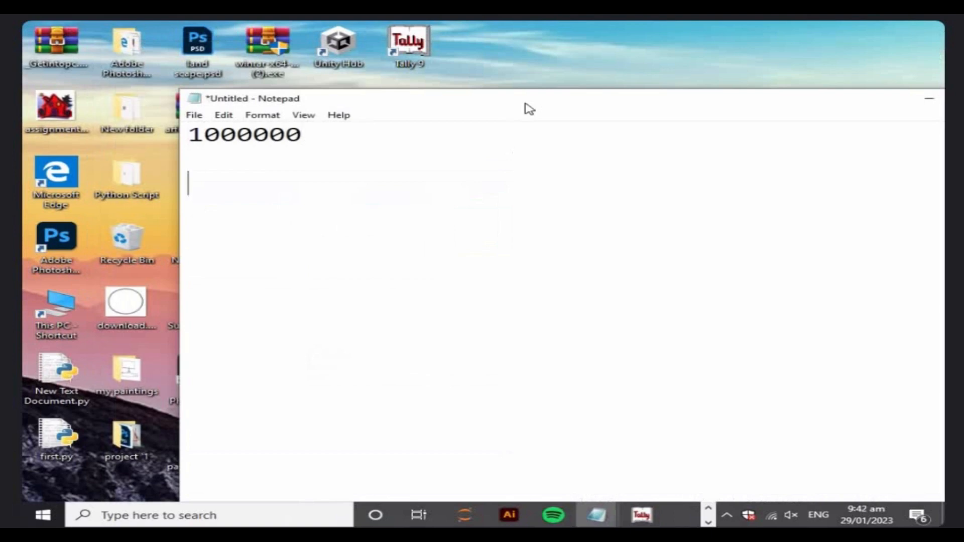
type("1000000")
key("Return")
key("Return")
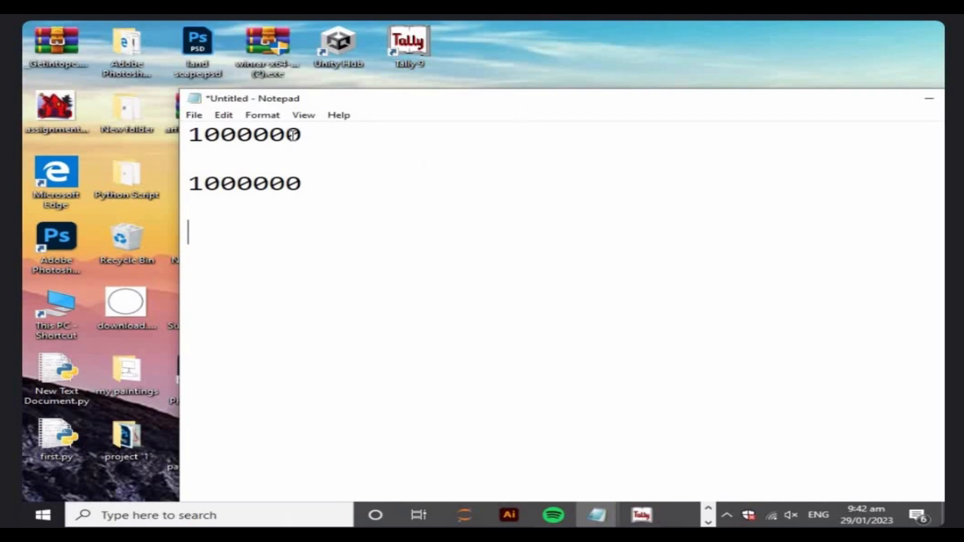
Insert commas to format the numbers as 1,000,000 and 10,00,000.
left_click(254, 134)
type(",")
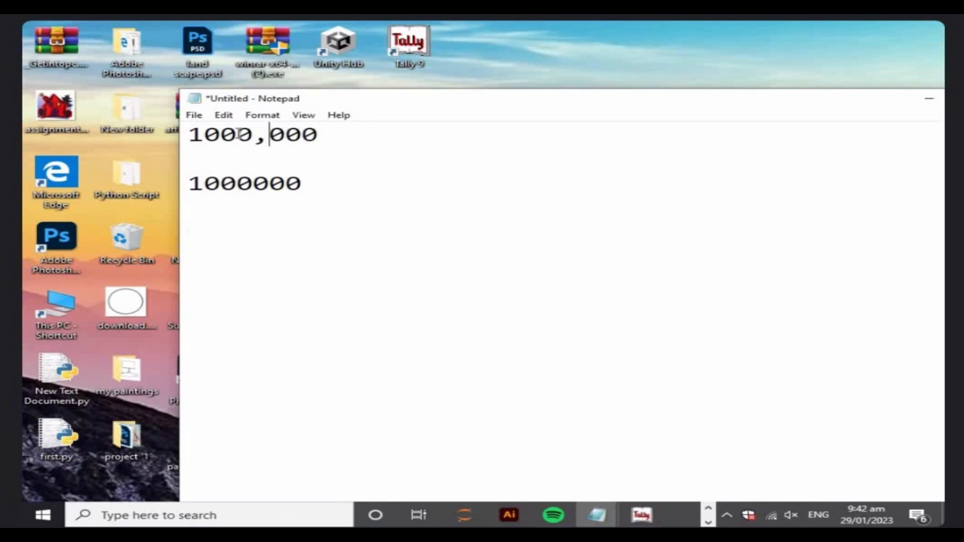
left_click(205, 134)
type(",")
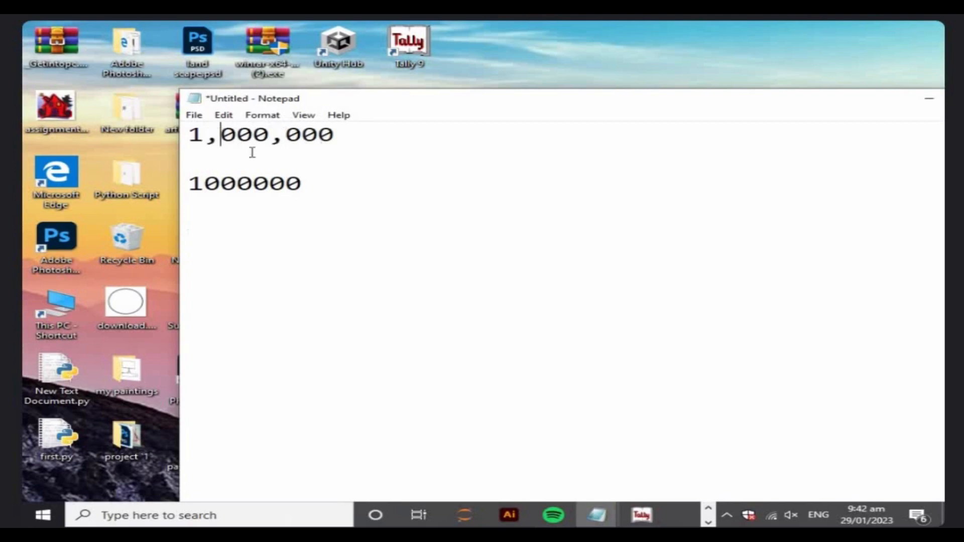
left_click(254, 183)
type(",")
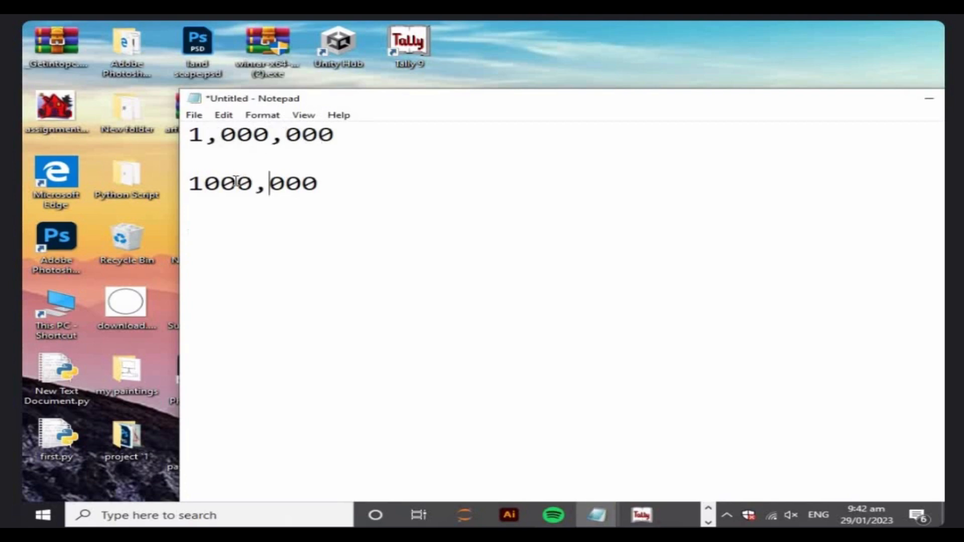
left_click(219, 183)
type(",")
Add a new line, select the trailing 00 of 1,000,000, and switch back to Tally 9.
left_click(346, 193)
key("Return")
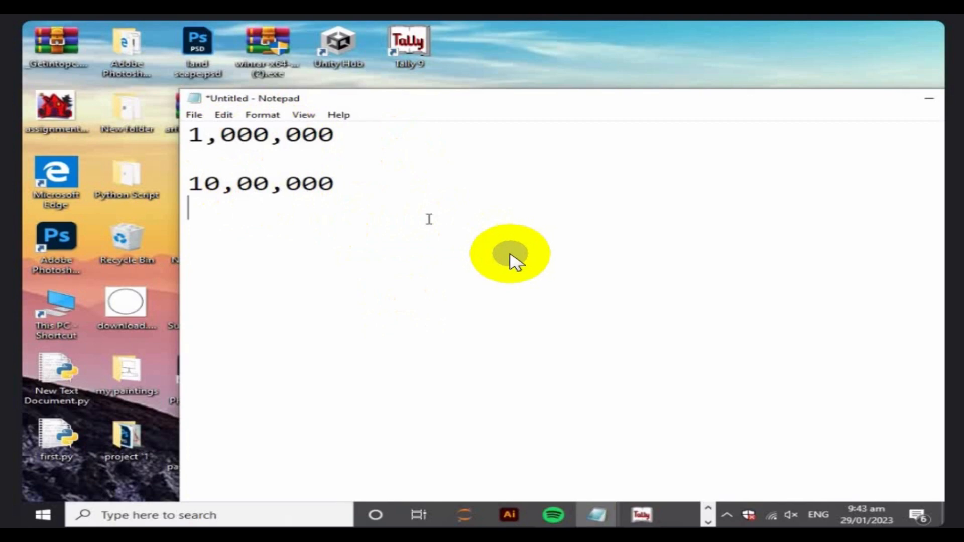
left_click_drag(303, 135, 351, 135)
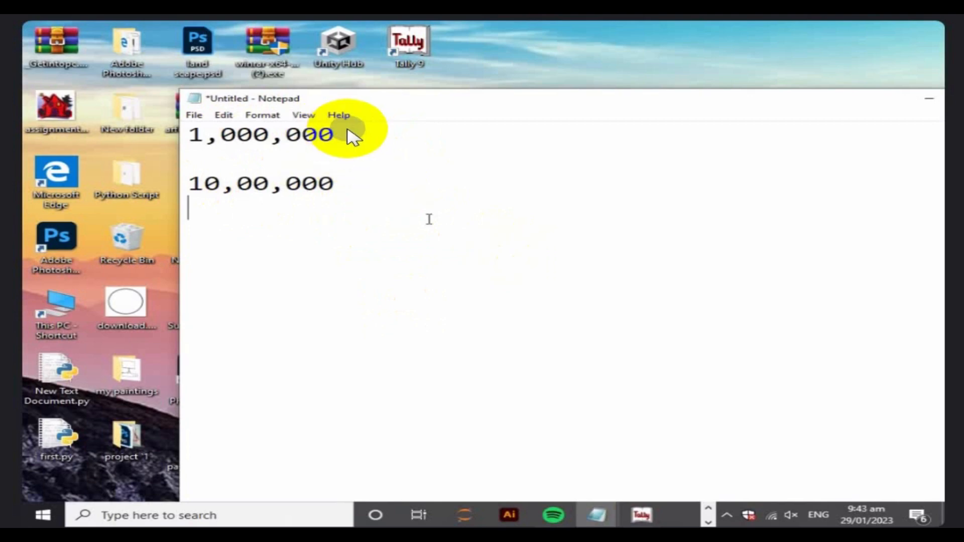
left_click(350, 189)
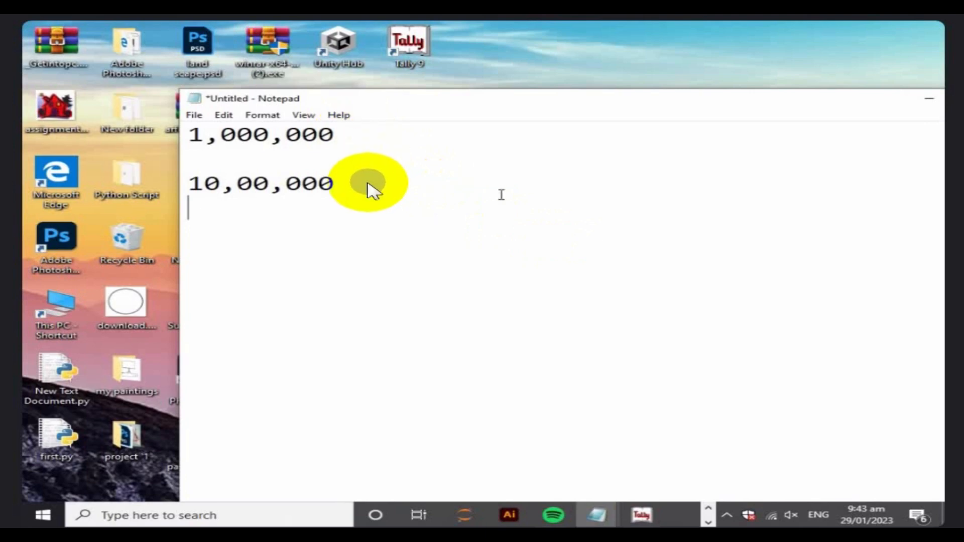
key("alt+Tab")
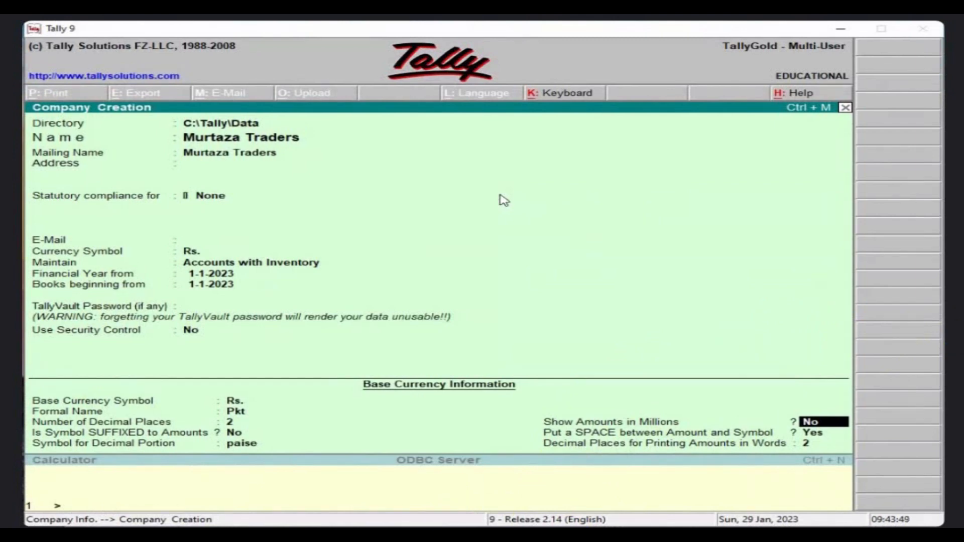
Show amounts in millions, keep the space between amount and symbol, and finish the currency fields.
key("y")
left_click(851, 435)
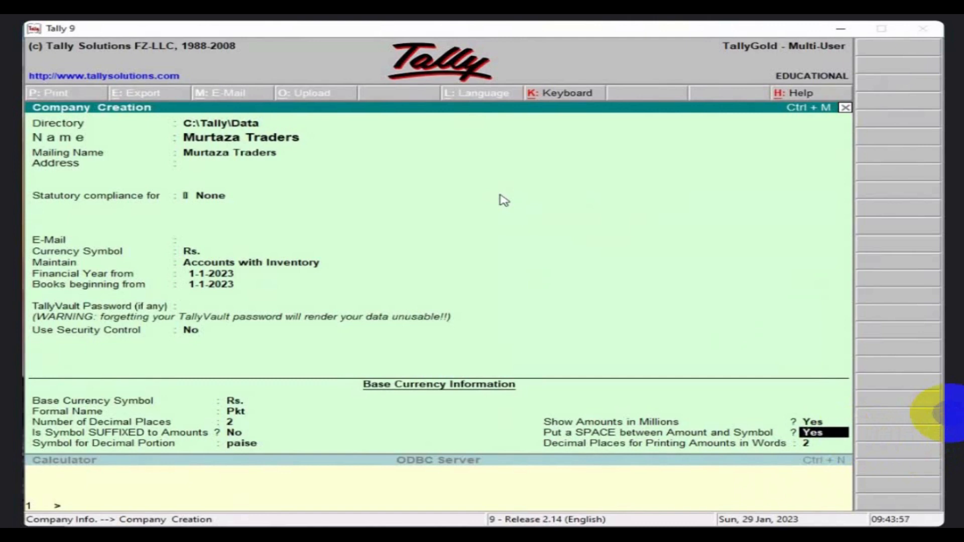
key("Return")
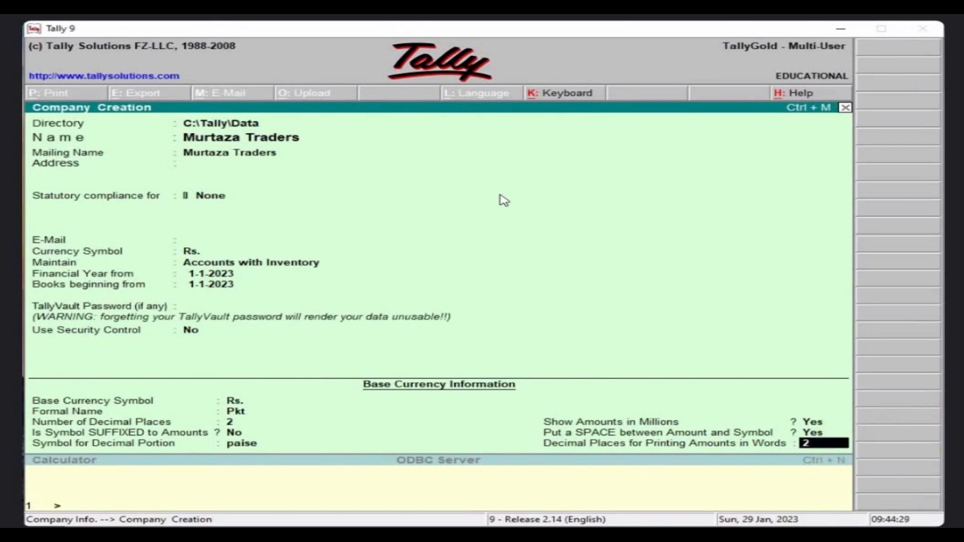
key("Return")
key("Return")
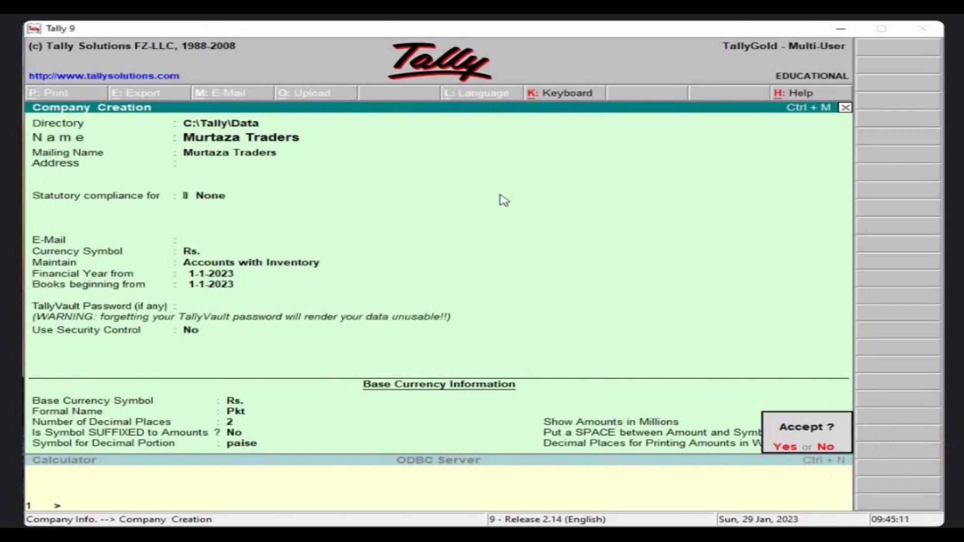
Accept creation of Murtaza Traders and bring up the Change Current Date prompt.
key("Return")
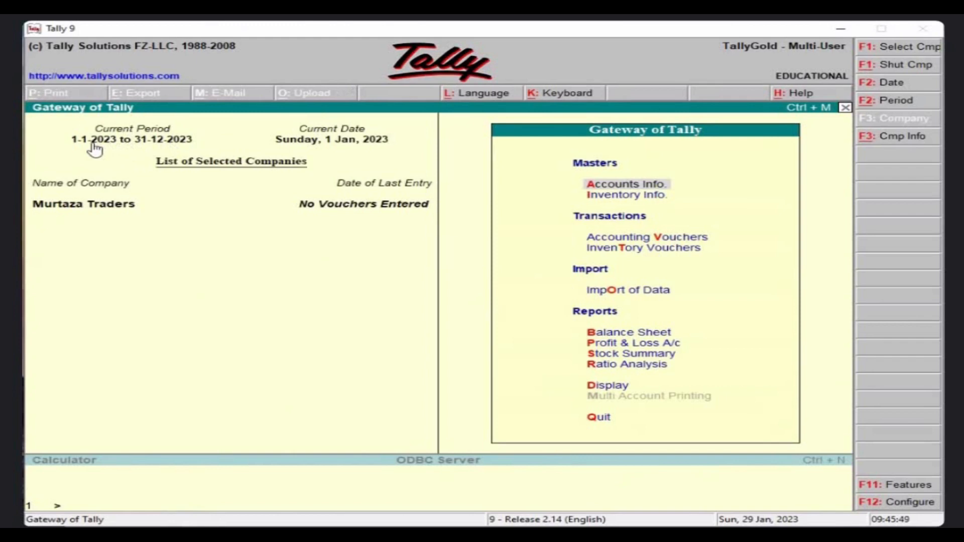
left_click(321, 145)
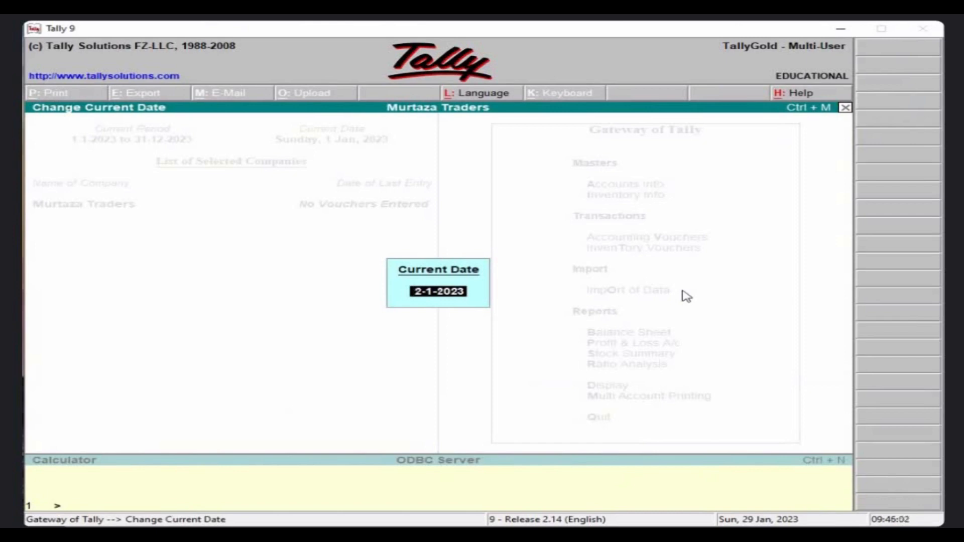
Re-enter the current date as 1-1-2023 after correcting a mistyped entry.
type("10-1-1")
key("BackSpace")
type("2023")
key("BackSpace")
key("BackSpace")
key("BackSpace")
key("BackSpace")
key("BackSpace")
key("BackSpace")
key("BackSpace")
key("BackSpace")
key("BackSpace")
type("1-1-2023")
key("Return")
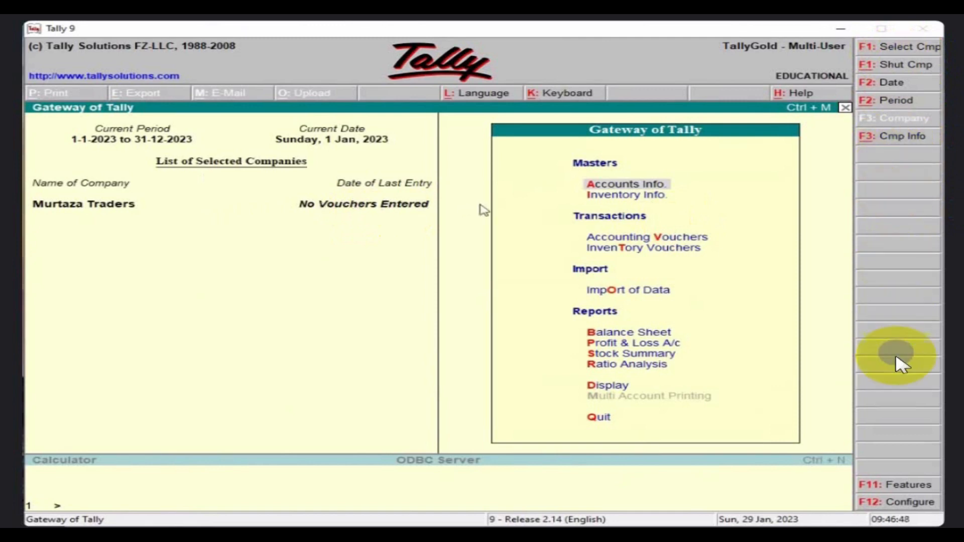
left_click(626, 189)
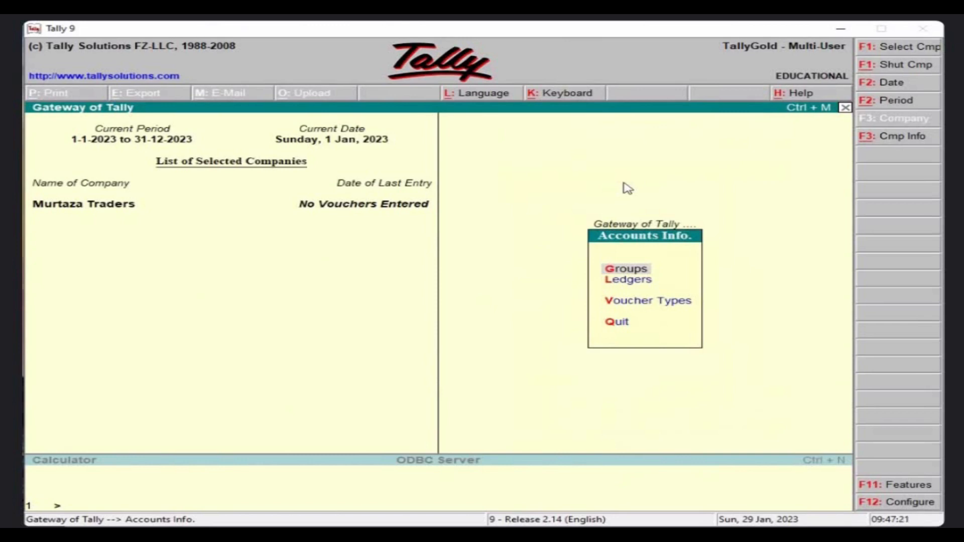
Move down to Ledgers in the Accounts Info menu.
key("Down")
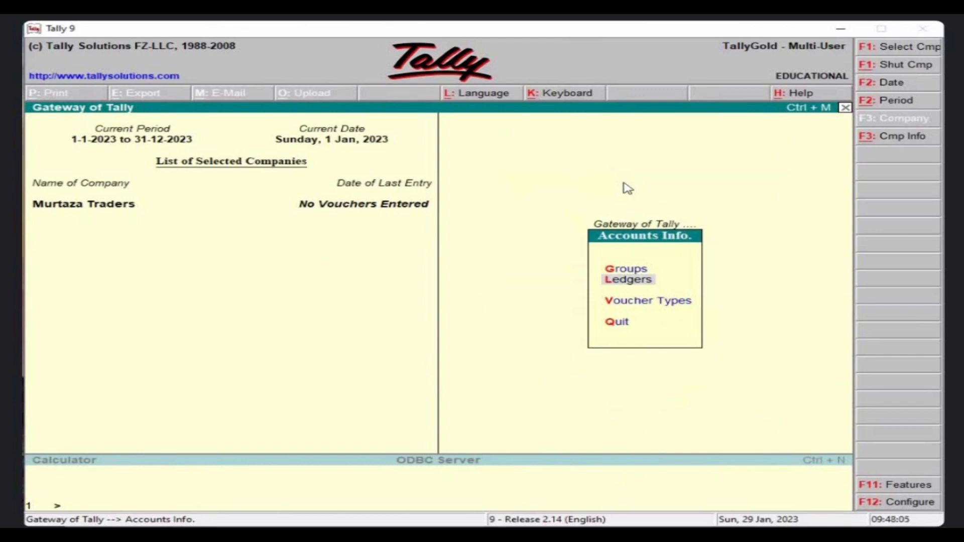
Open the Ledgers menu and move to the single ledger display option.
key("Return")
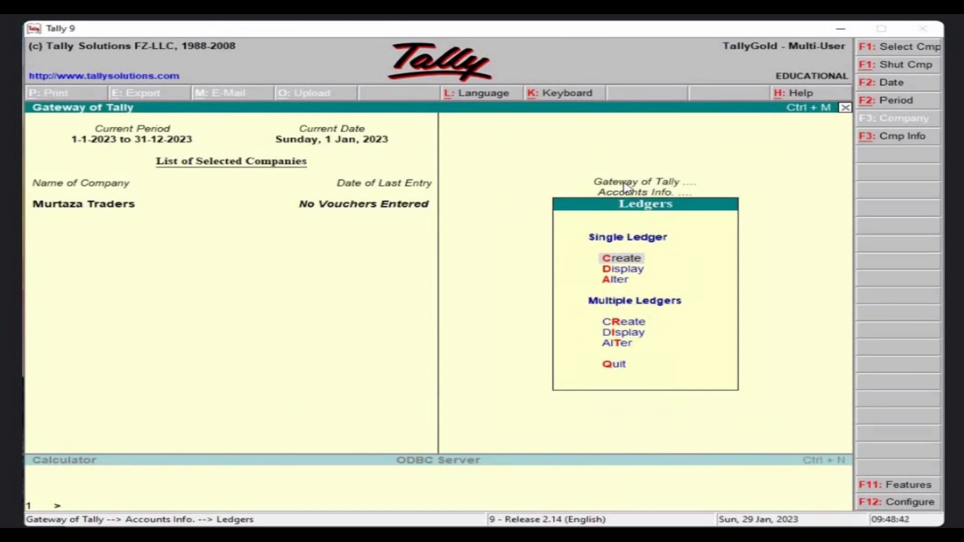
key("Down")
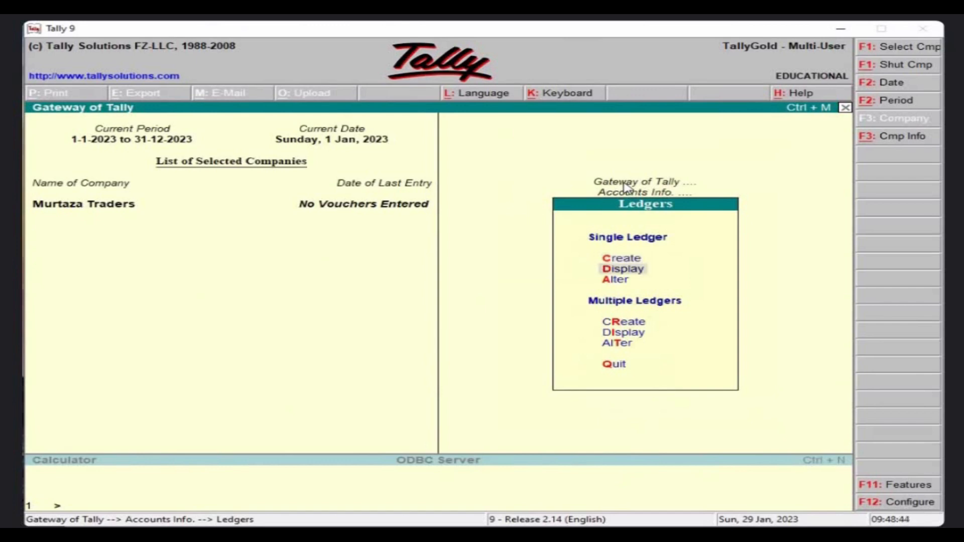
key("Return")
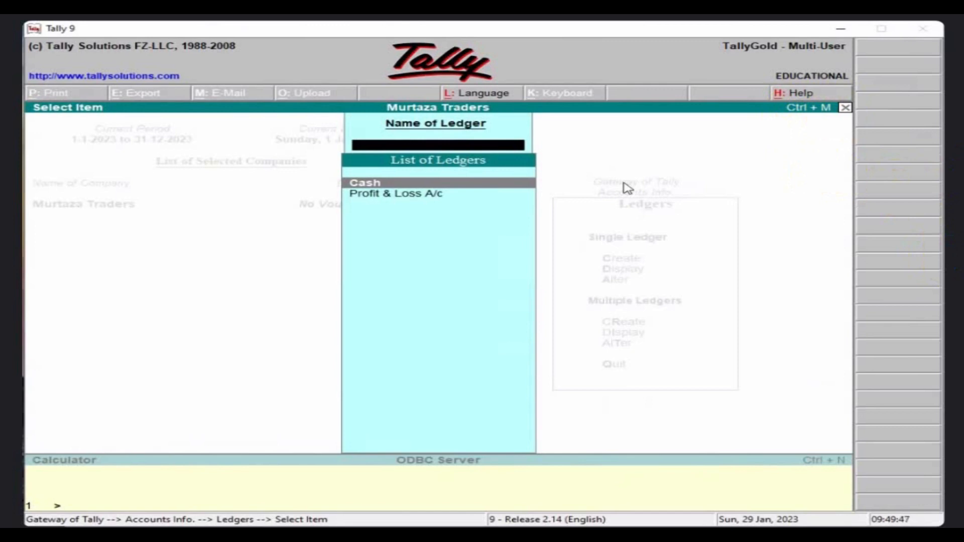
key("Escape")
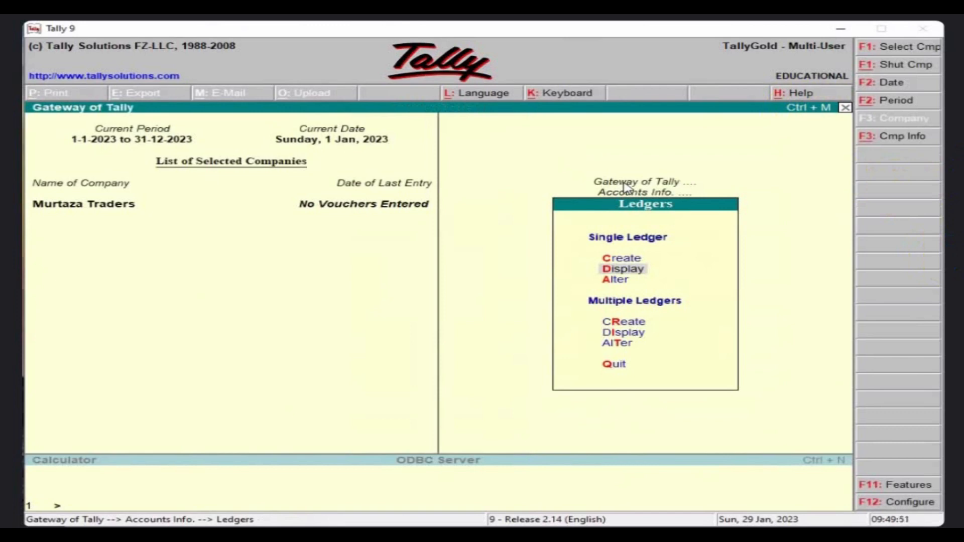
key("Up")
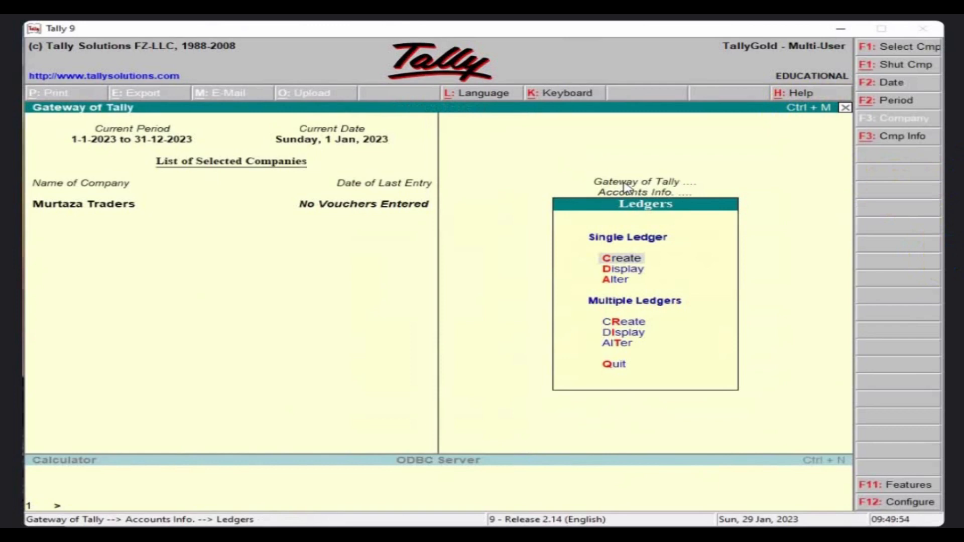
key("Return")
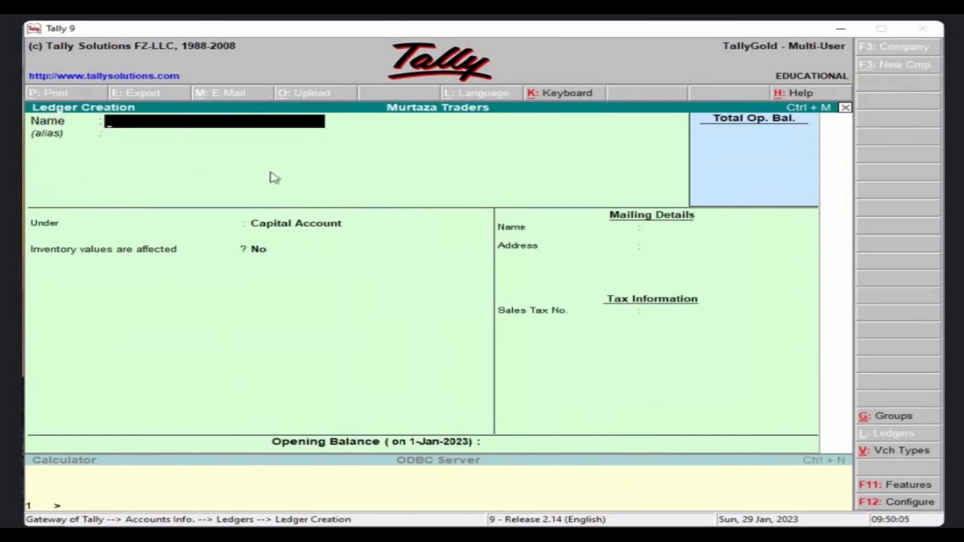
Name a new ledger 'Capital' and place it under Capital Account.
type("Capital")
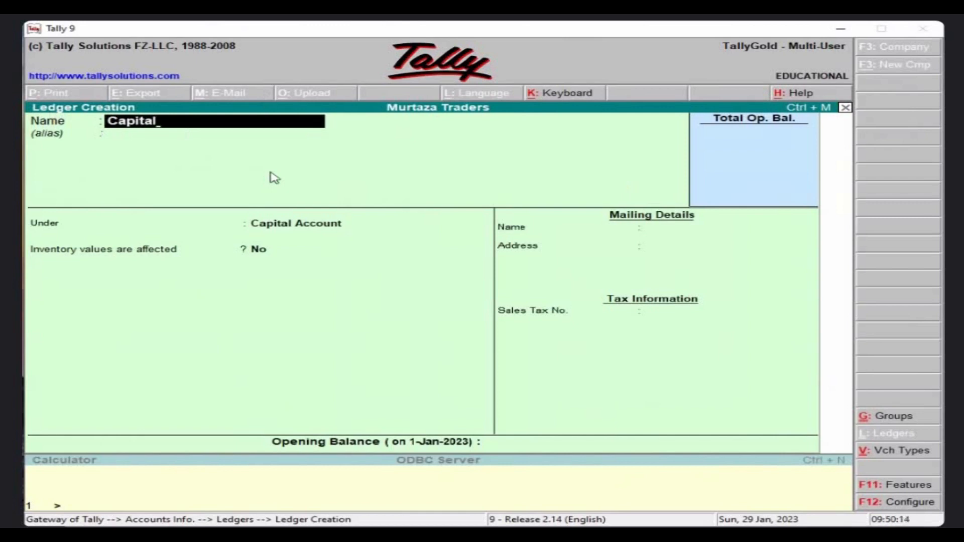
key("Return")
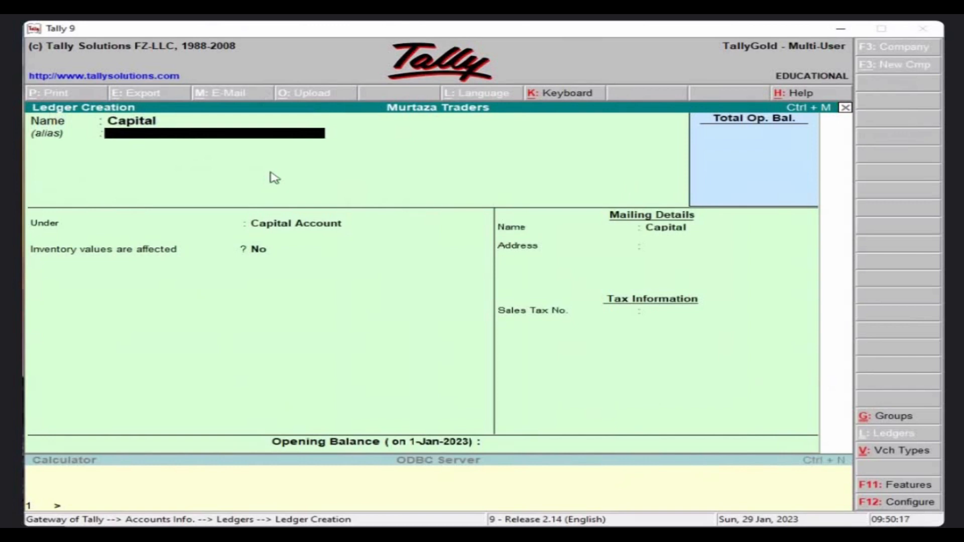
key("Return")
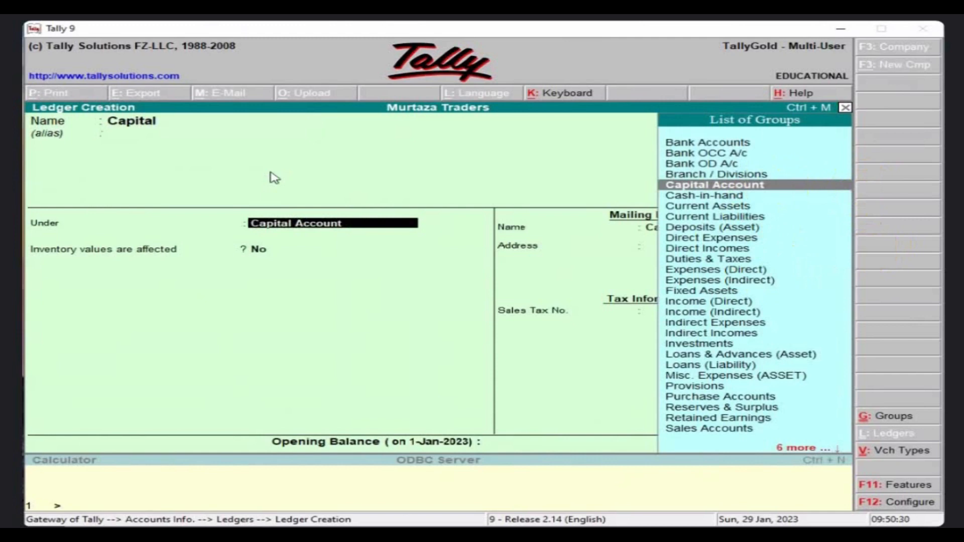
key("Down")
key("Down")
key("Down")
key("Down")
key("Down")
key("Down")
key("Down")
key("Down")
key("Down")
key("Down")
key("Down")
key("Down")
key("Down")
key("Down")
key("Down")
key("Down")
key("Down")
key("Down")
key("Down")
key("Down")
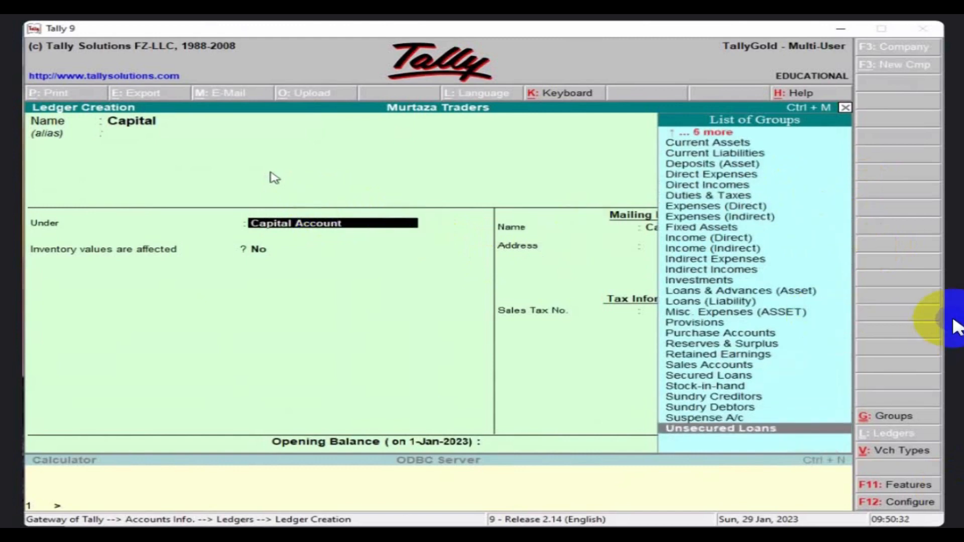
key("Up")
key("Up")
key("Up")
key("Up")
key("Up")
key("Up")
key("Up")
key("Up")
key("Up")
key("Up")
key("Up")
key("Up")
key("Up")
key("Up")
key("Up")
key("Up")
key("Up")
key("Up")
key("Up")
key("Up")
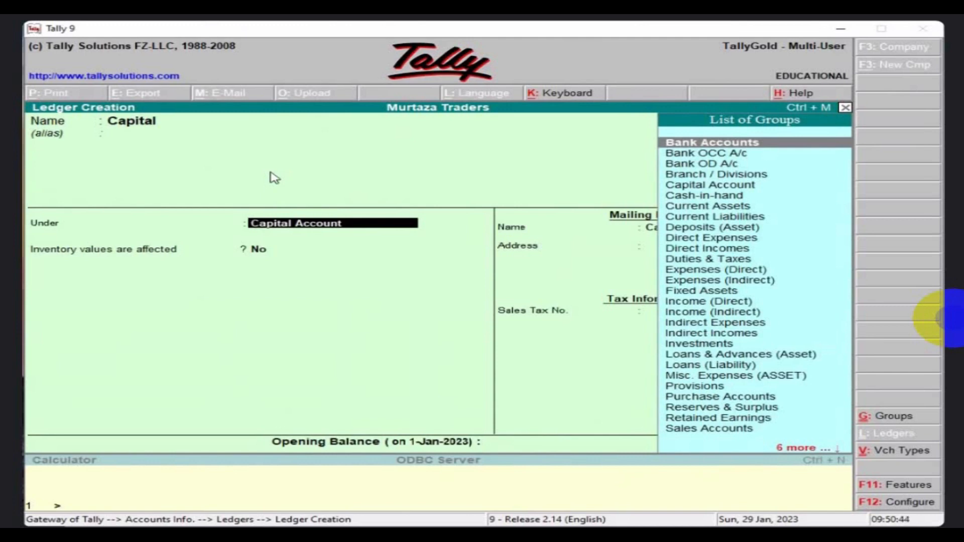
key("Down")
key("Down")
key("Down")
key("Down")
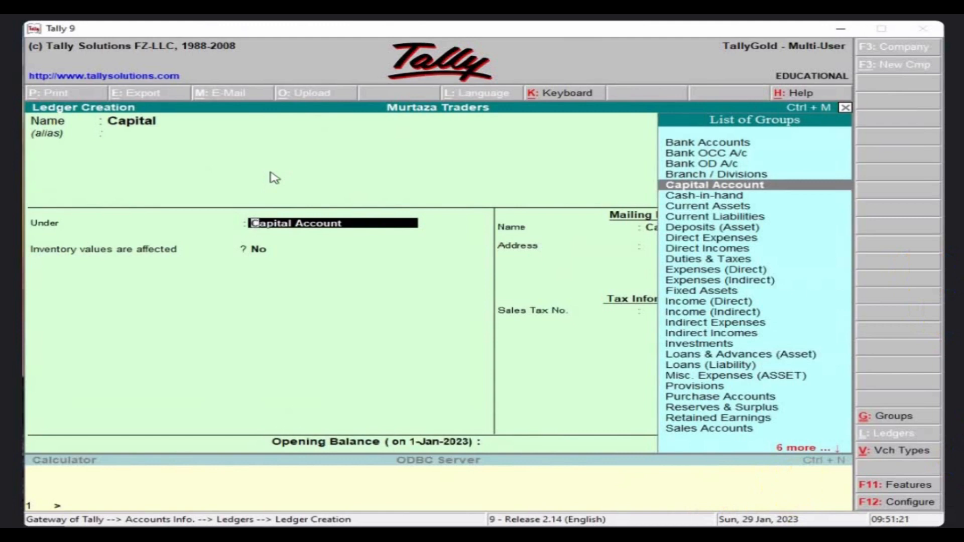
key("Return")
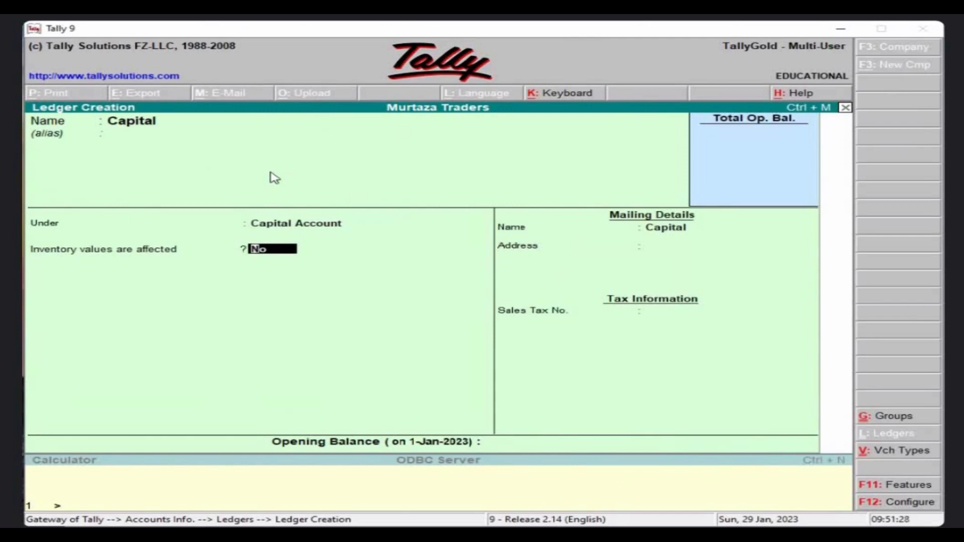
Leave the remaining fields and opening balance empty, and save the Capital ledger.
key("Return")
key("Return")
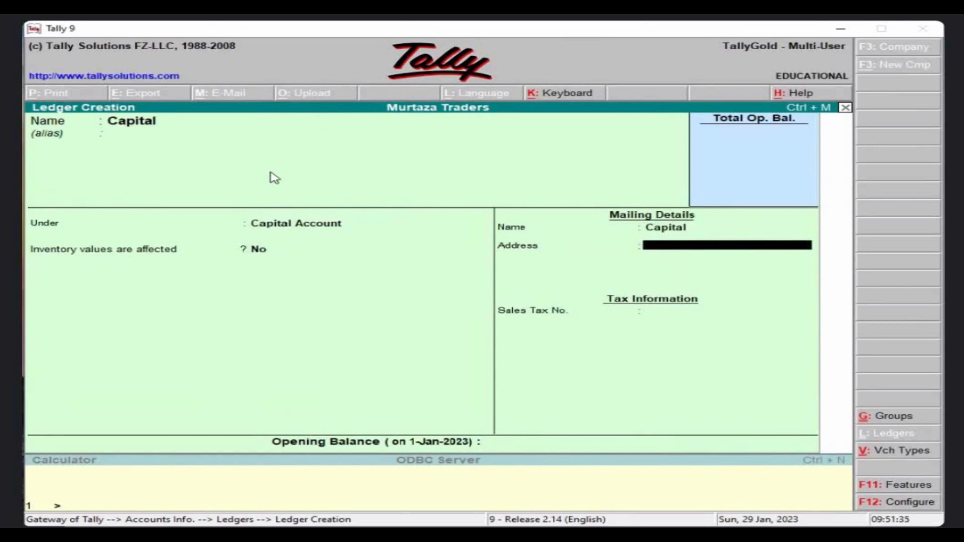
key("Return")
key("Return")
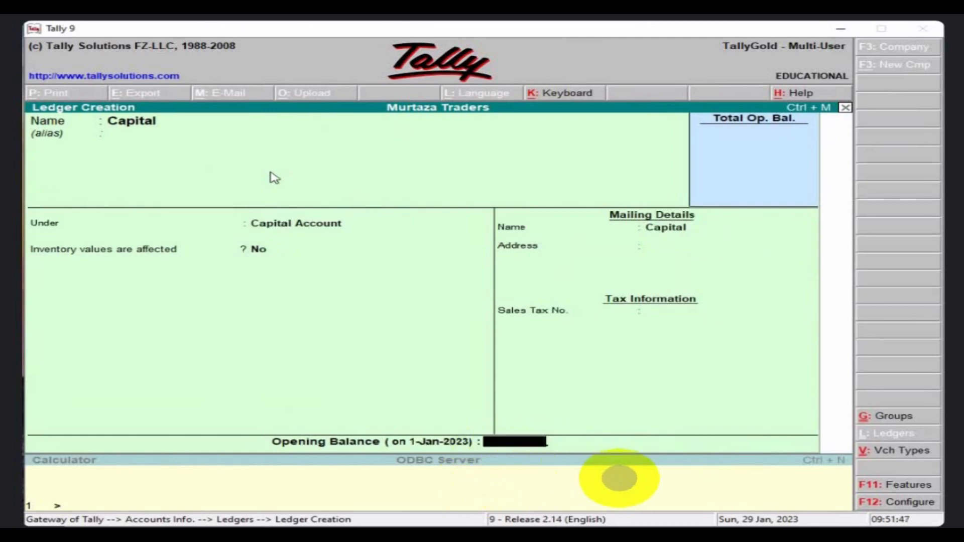
key("Return")
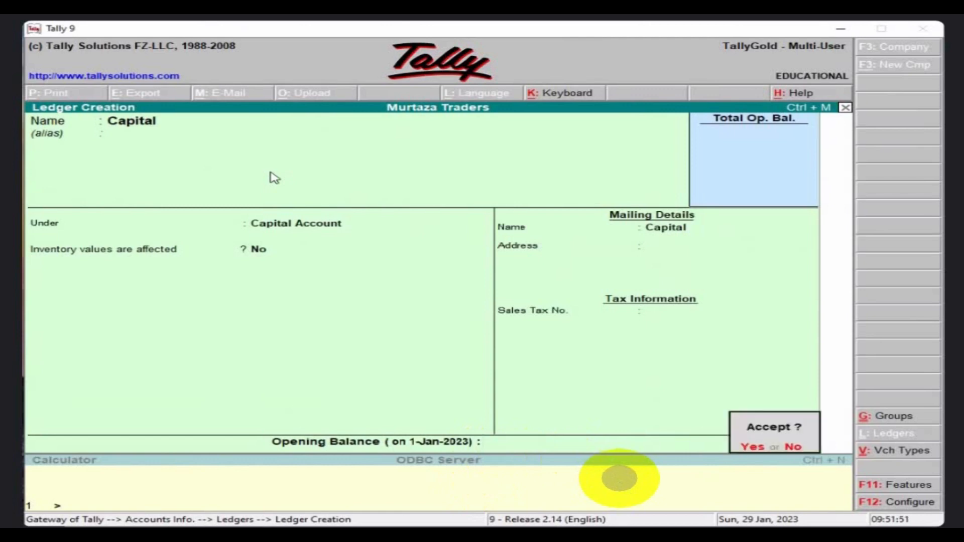
key("Return")
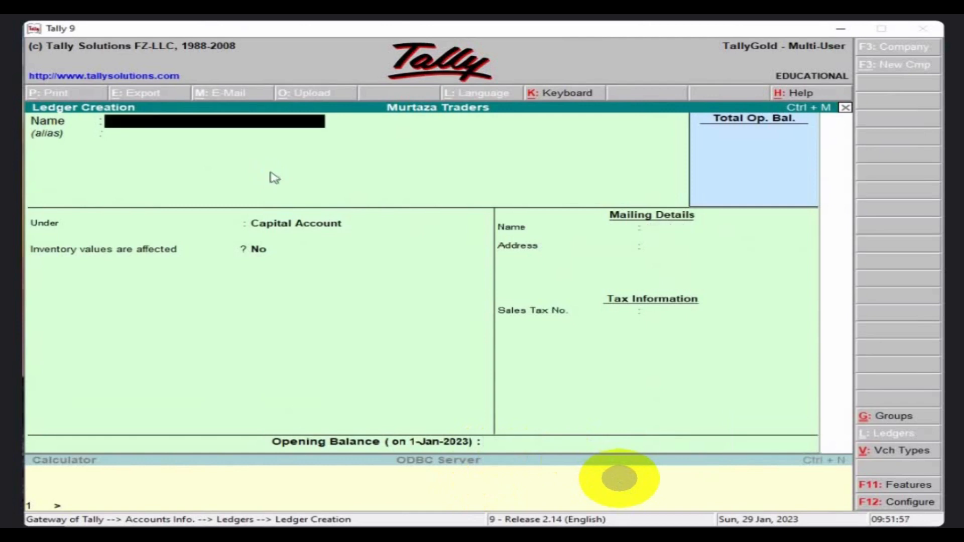
Create a ledger named 'Bank A/c' under the Bank Accounts group.
type("Bank S/vc")
key("BackSpace")
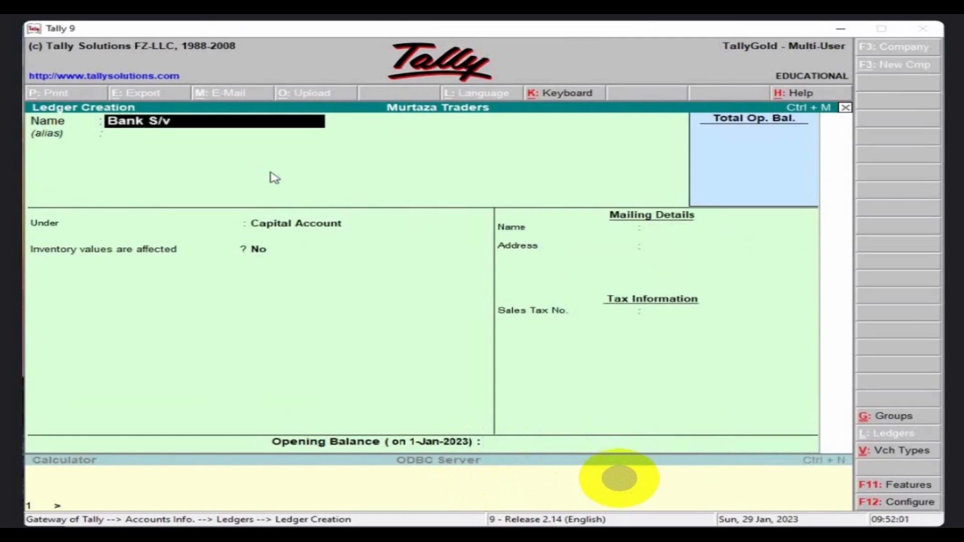
key("BackSpace")
key("BackSpace")
key("BackSpace")
key("BackSpace")
type("A/c")
key("Return")
key("Return")
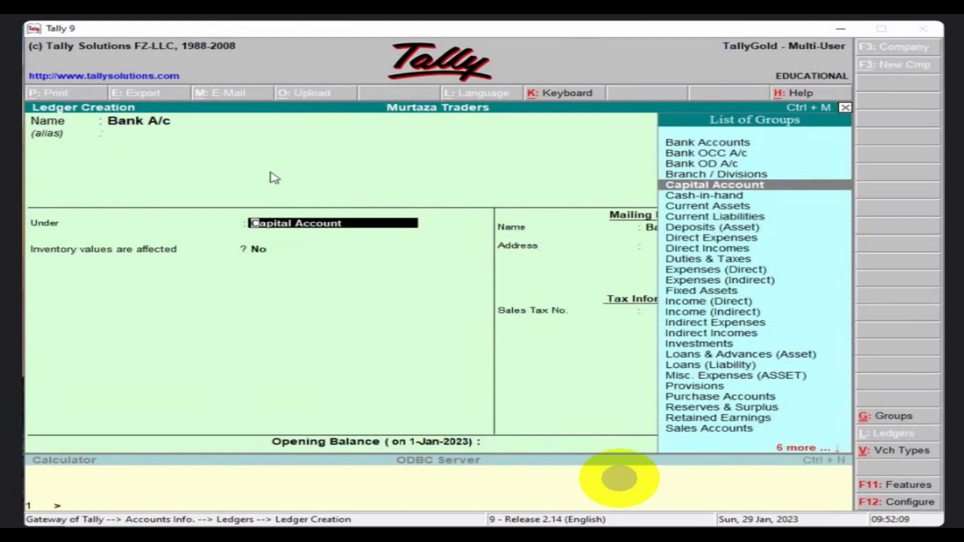
key("Up")
key("Up")
key("Up")
key("Up")
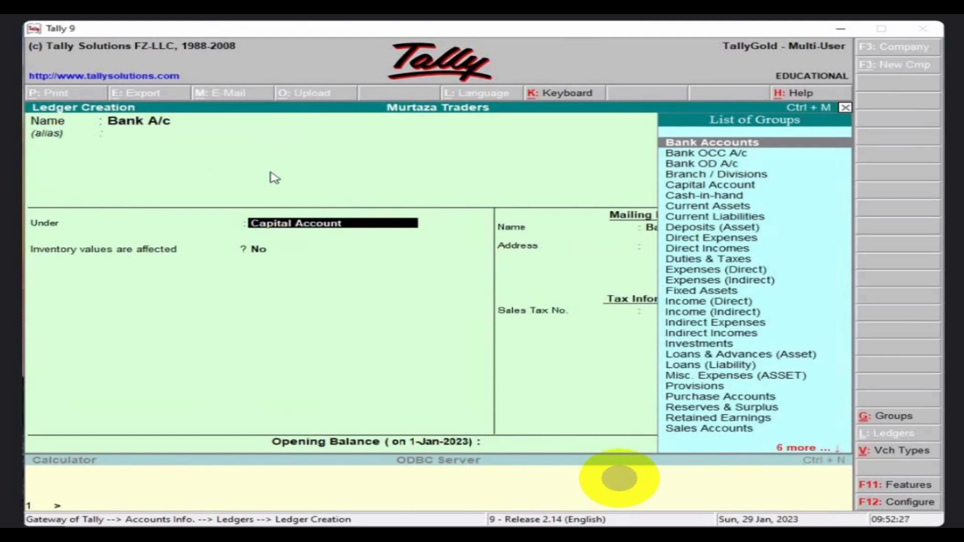
key("Down")
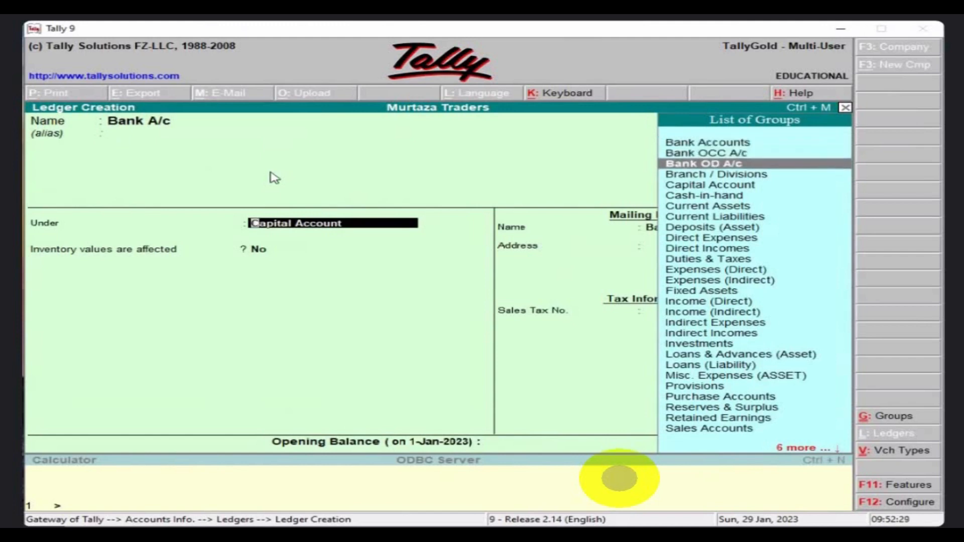
key("Up")
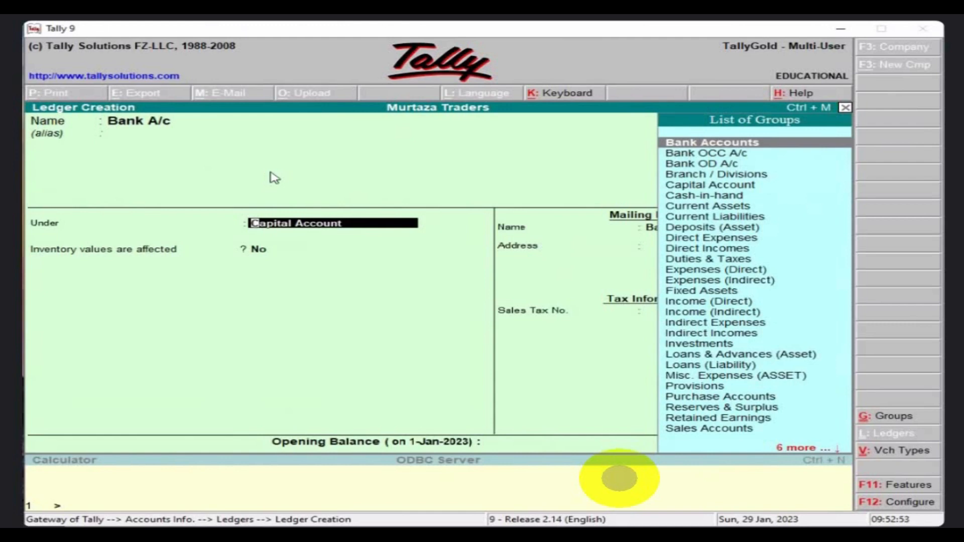
key("Down")
key("Down")
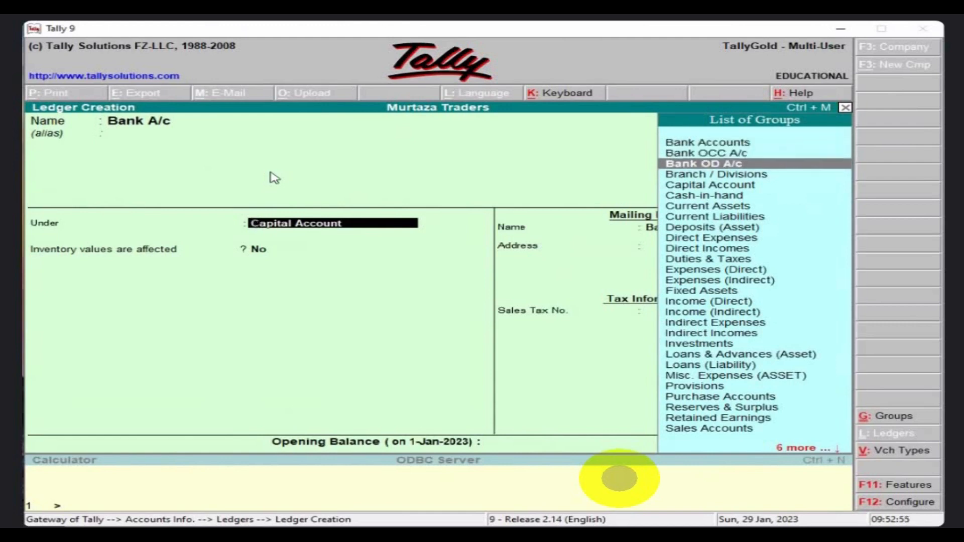
key("Up")
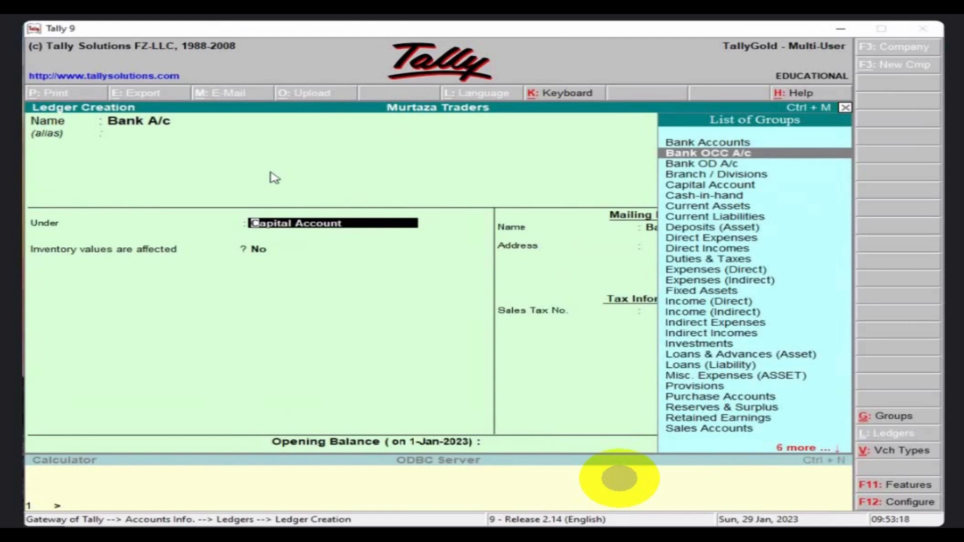
key("Up")
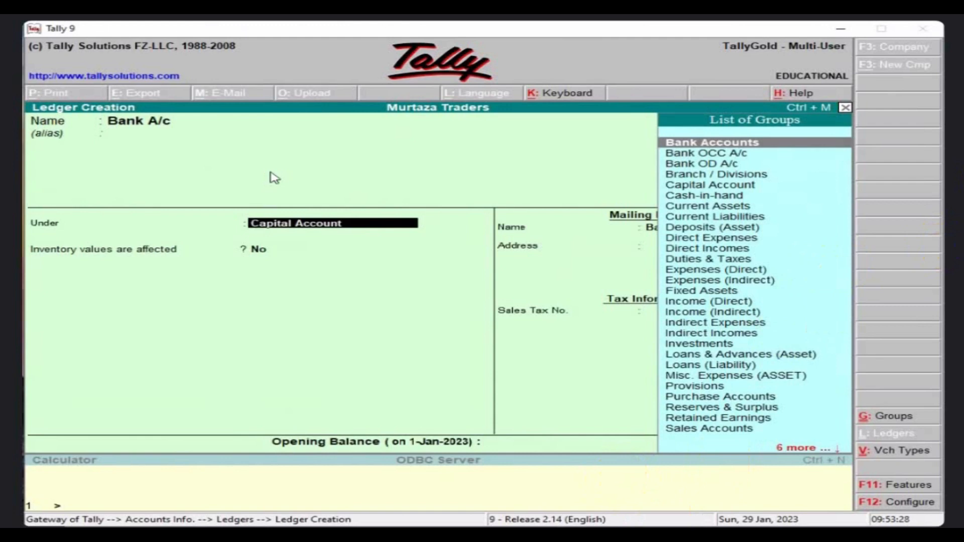
key("Return")
Skip mailing details and opening balance to reach the accept prompt.
key("Return")
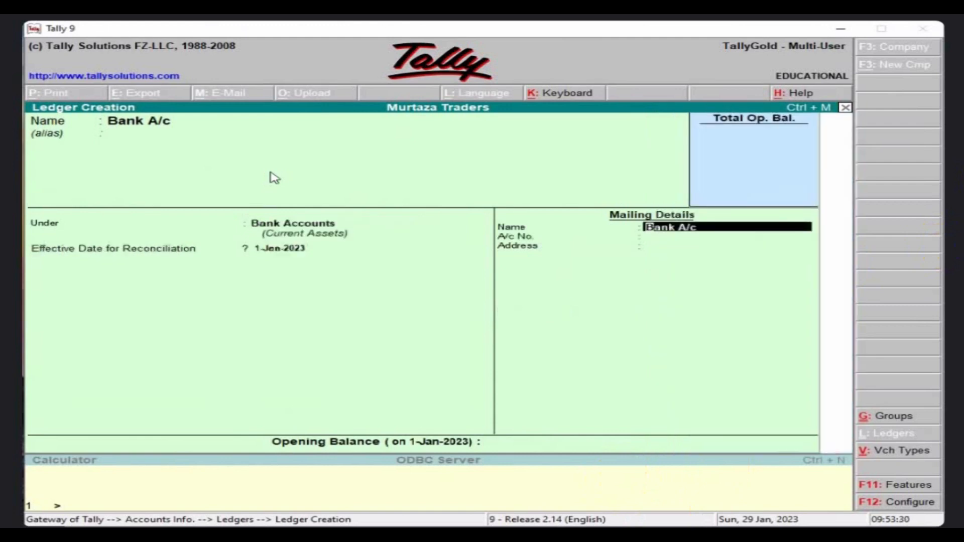
key("Return")
key("Return")
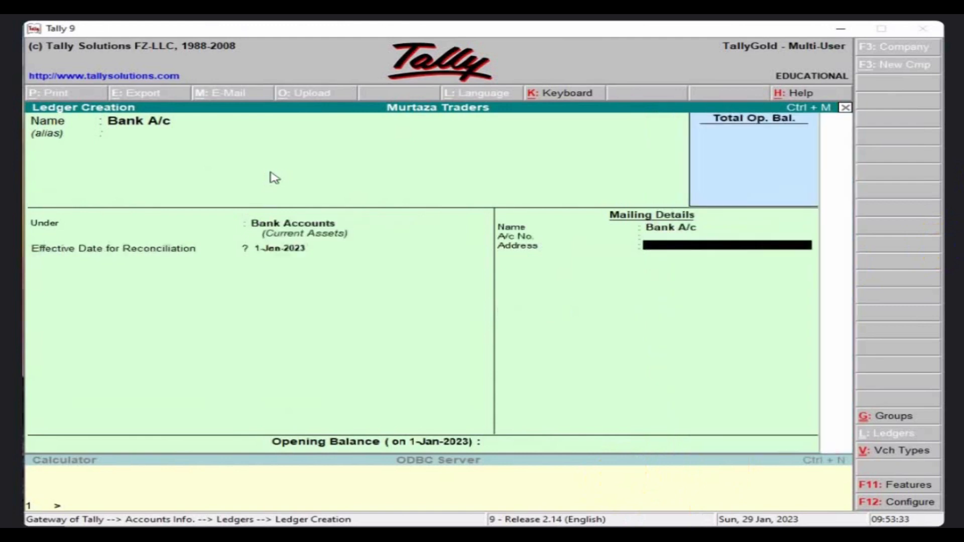
key("Return")
key("Return")
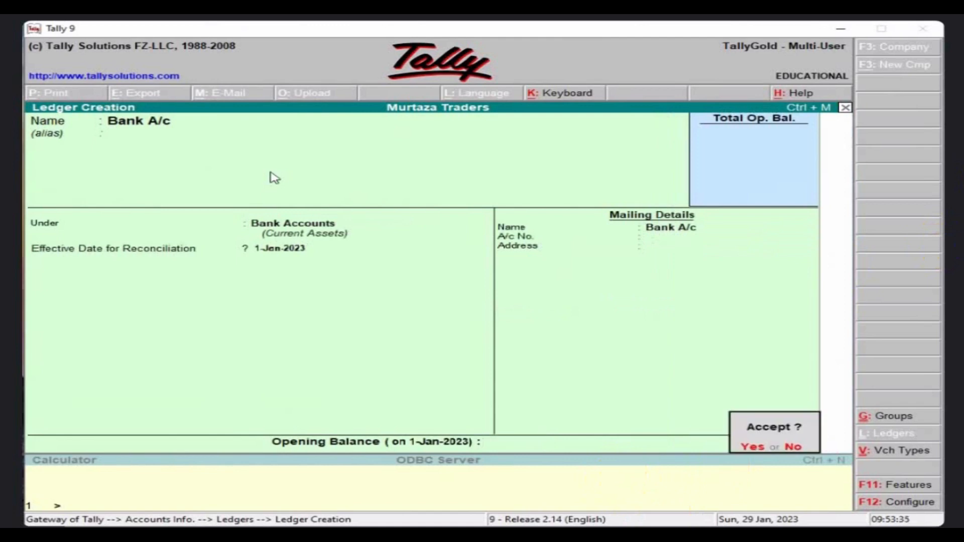
key("Return")
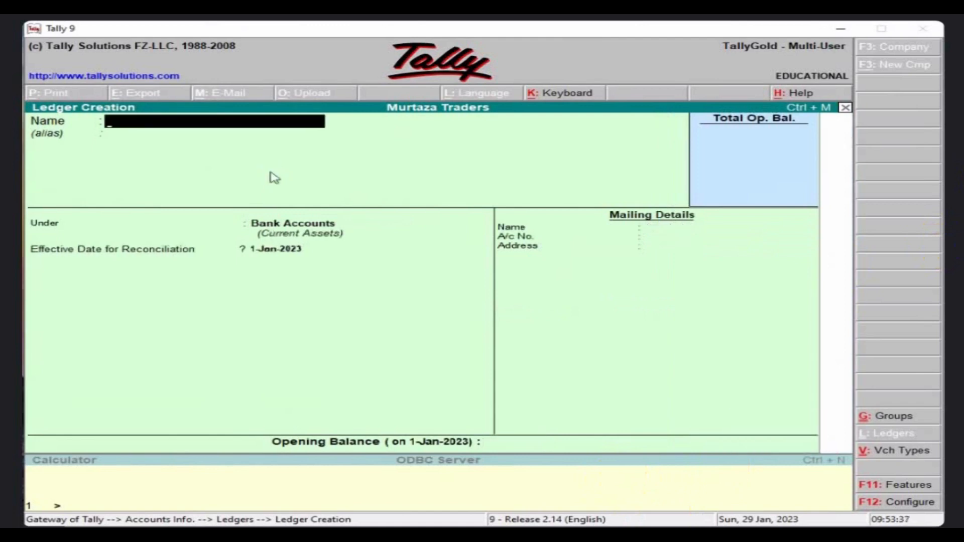
Create a 'Sales' ledger under the Sales Accounts group.
type("Sales")
key("Return")
key("Return")
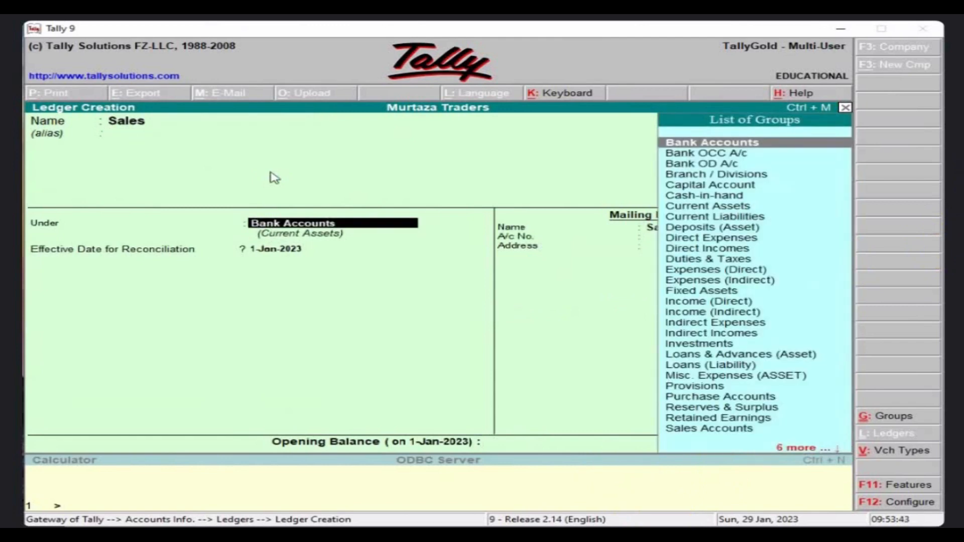
key("Down")
key("Down")
key("Down")
key("Down")
key("Down")
key("Down")
key("Down")
key("Down")
key("Down")
key("Down")
key("Down")
key("Down")
key("Down")
key("Down")
key("Down")
key("Down")
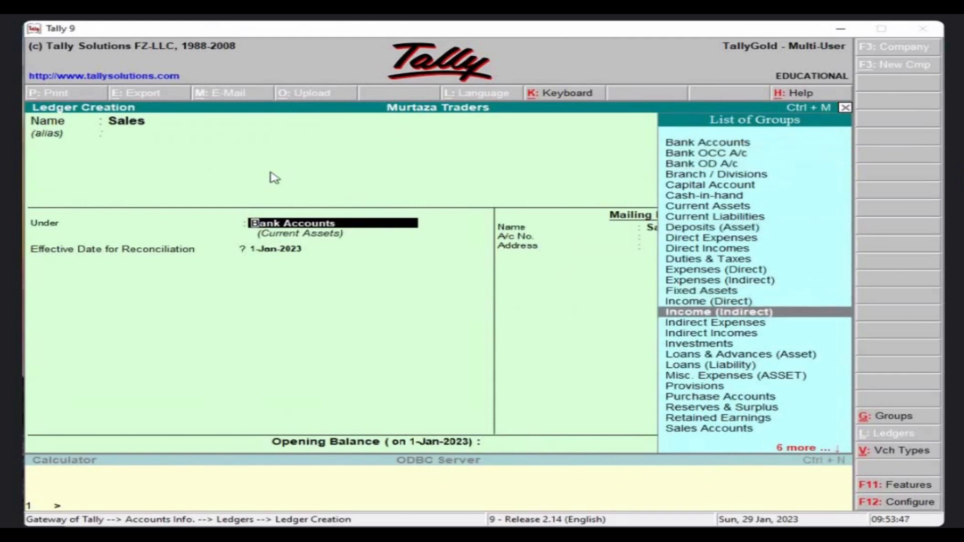
key("Down")
key("Down")
key("Down")
key("Down")
key("Down")
key("Down")
key("Down")
key("Down")
key("Down")
key("Down")
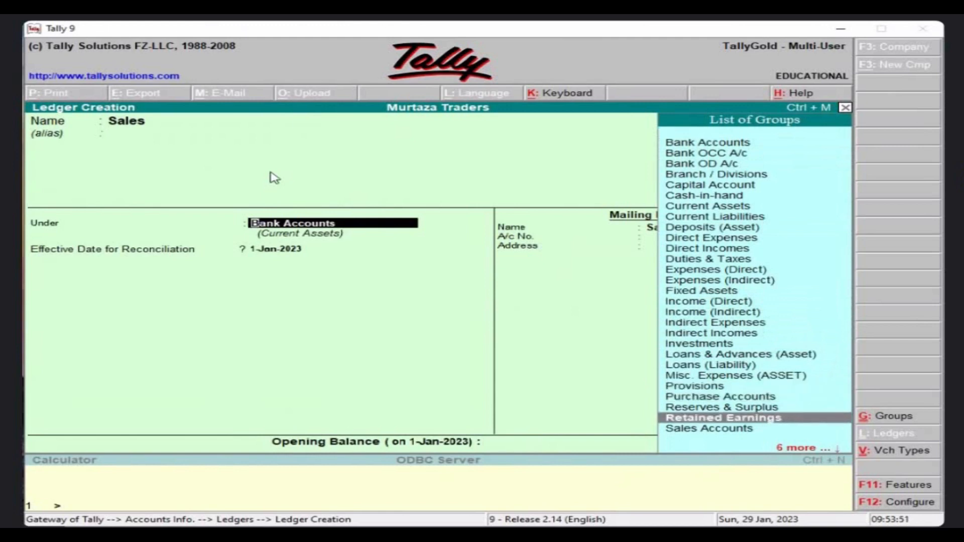
key("Down")
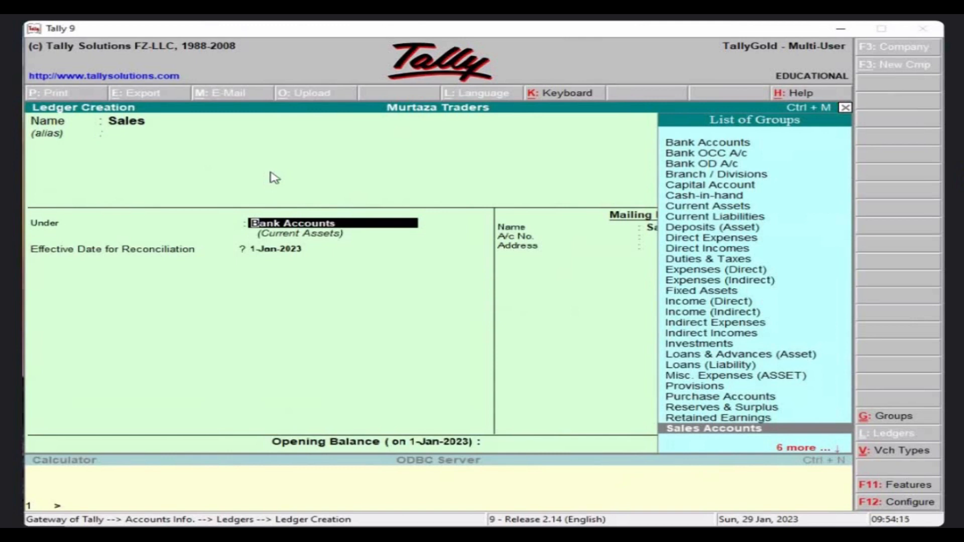
key("alt+Tab")
key("alt+Tab")
key("alt+Tab")
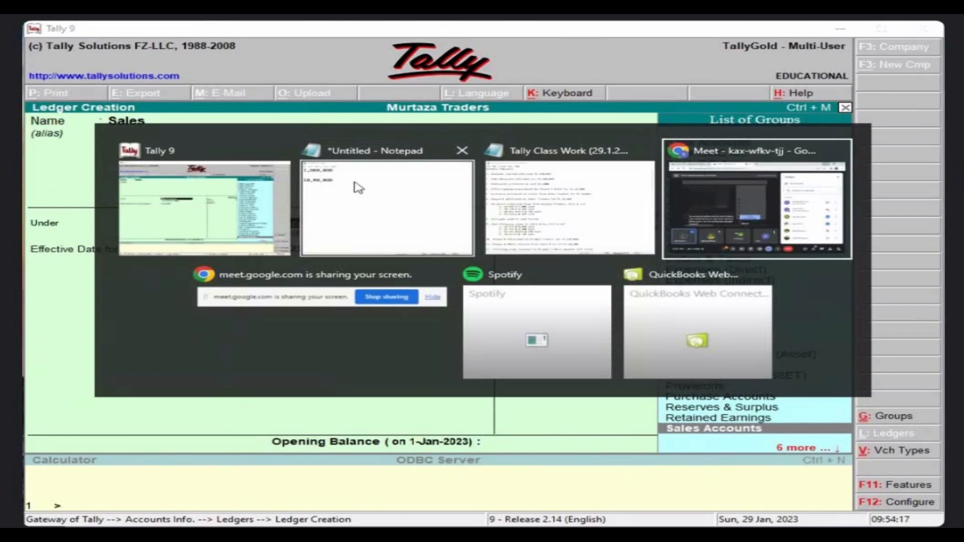
key("alt+Tab")
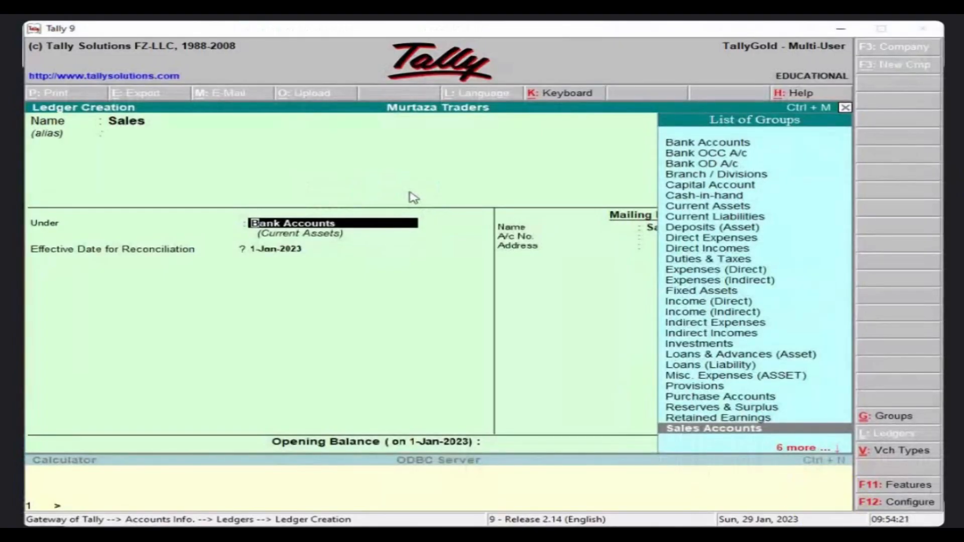
key("Return")
key("Return")
key("Return")
key("Return")
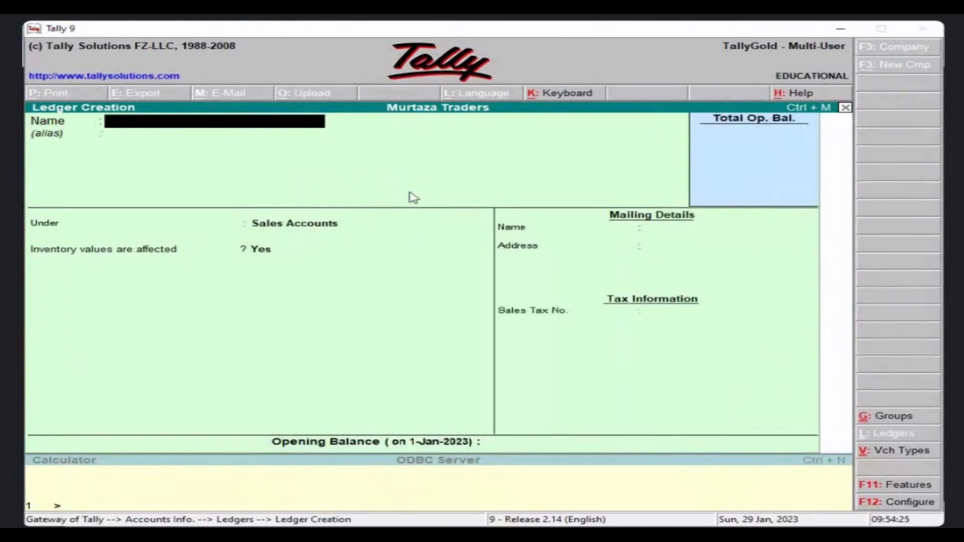
Create a 'Purchases' ledger under Purchase Accounts.
type("Purchases")
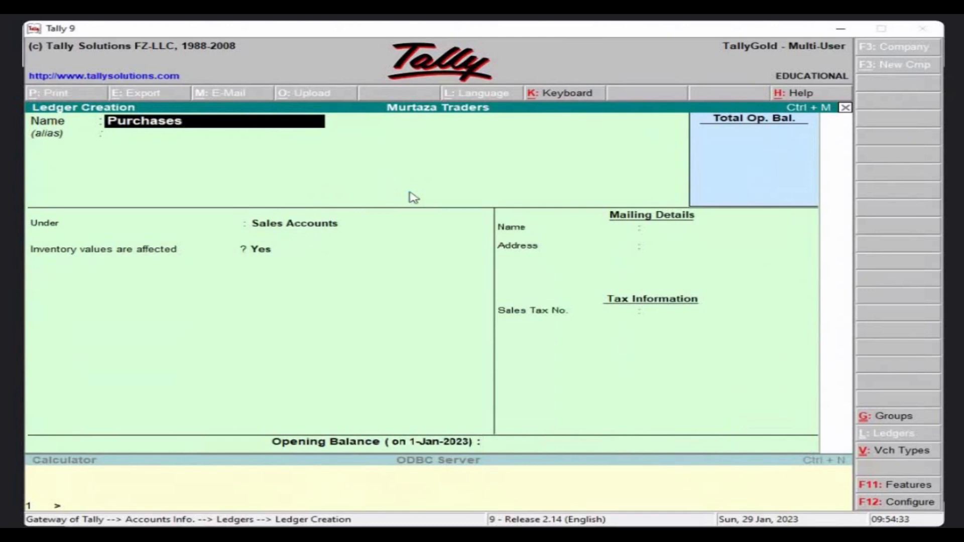
key("Return")
type("P")
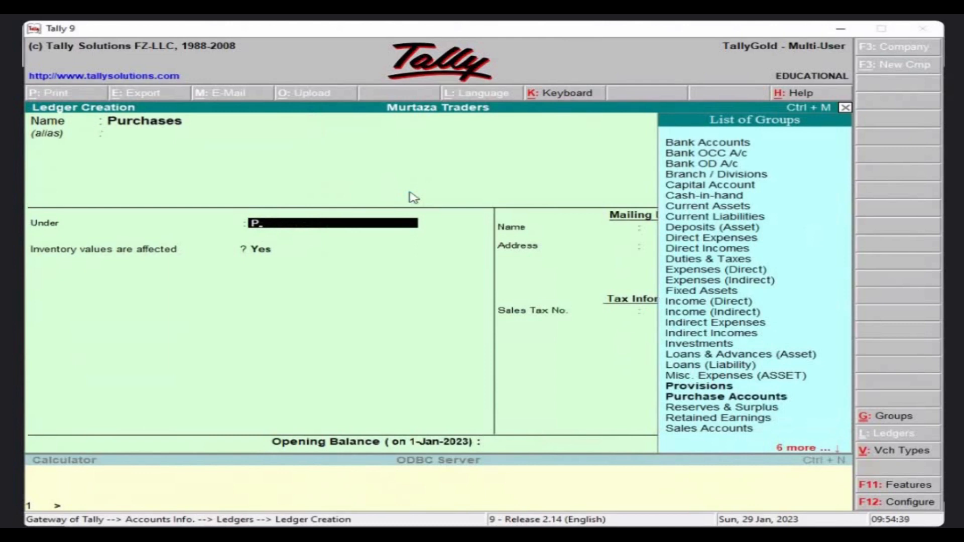
key("Down")
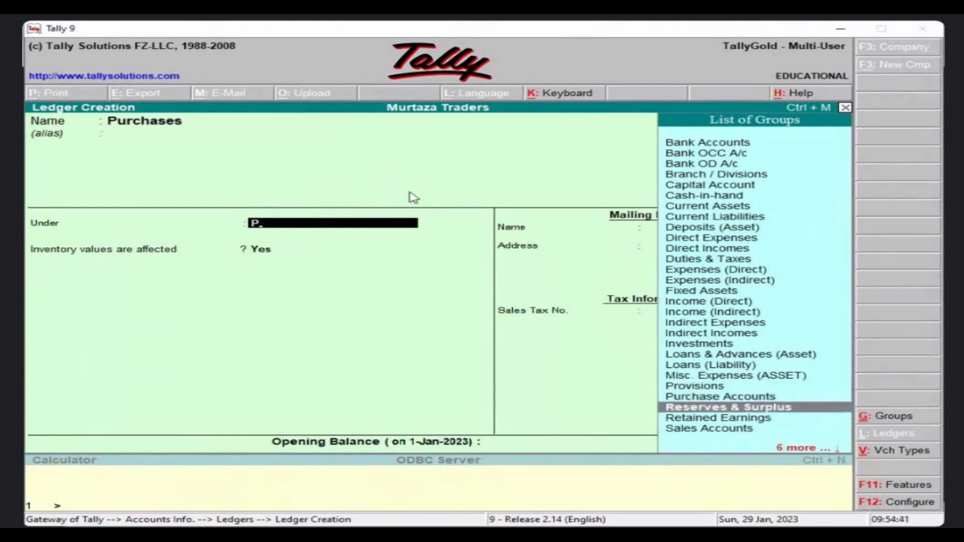
key("Up")
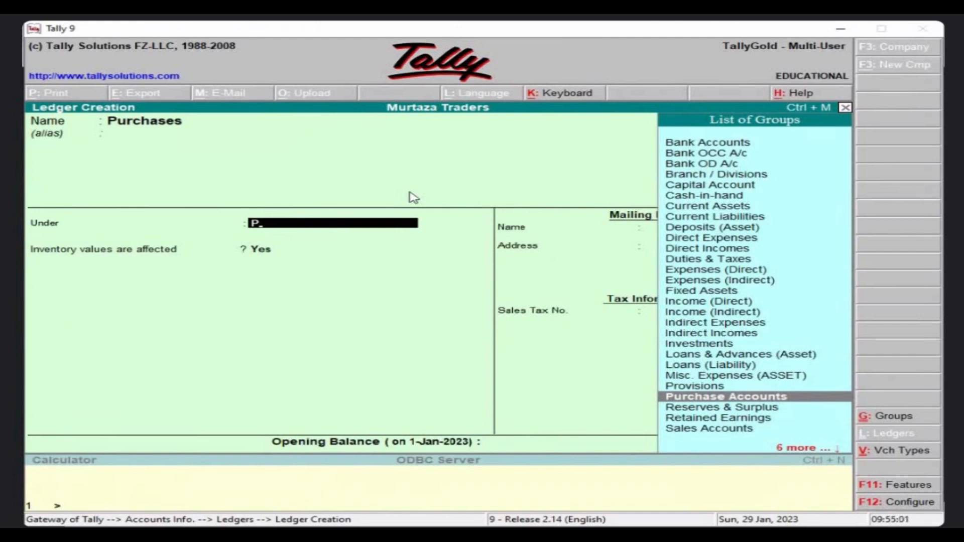
key("Return")
key("Return")
key("Return")
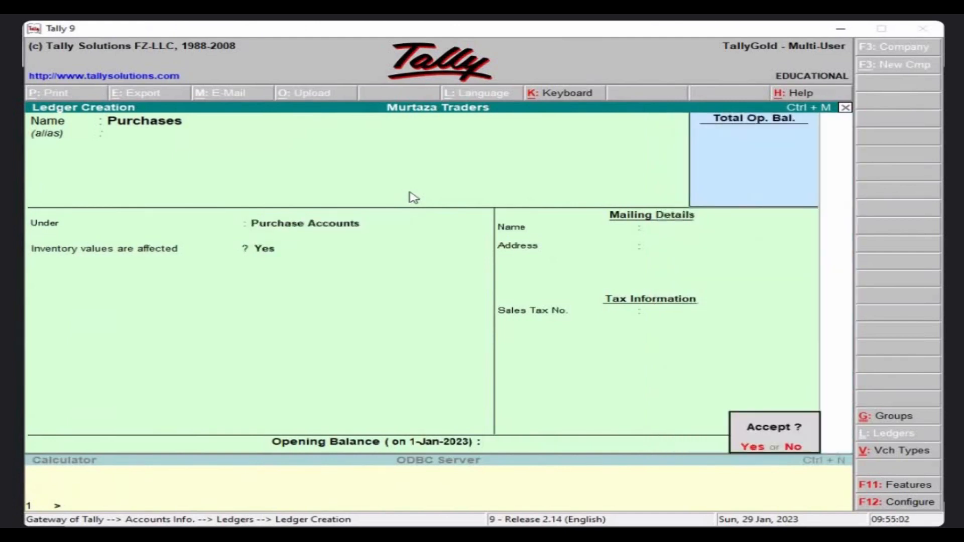
key("Return")
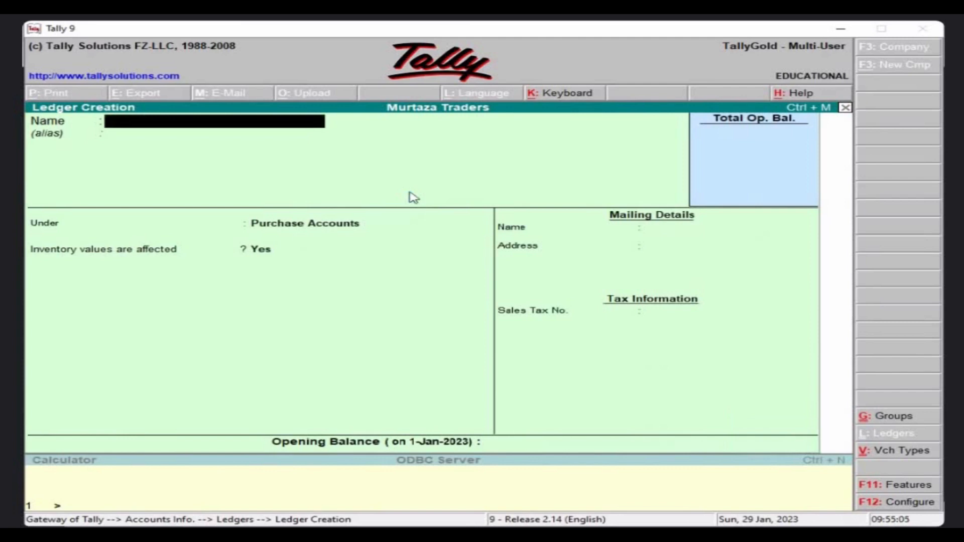
Enter a 'Furniture' ledger under Fixed Assets and reach the accept prompt.
type("Furniture")
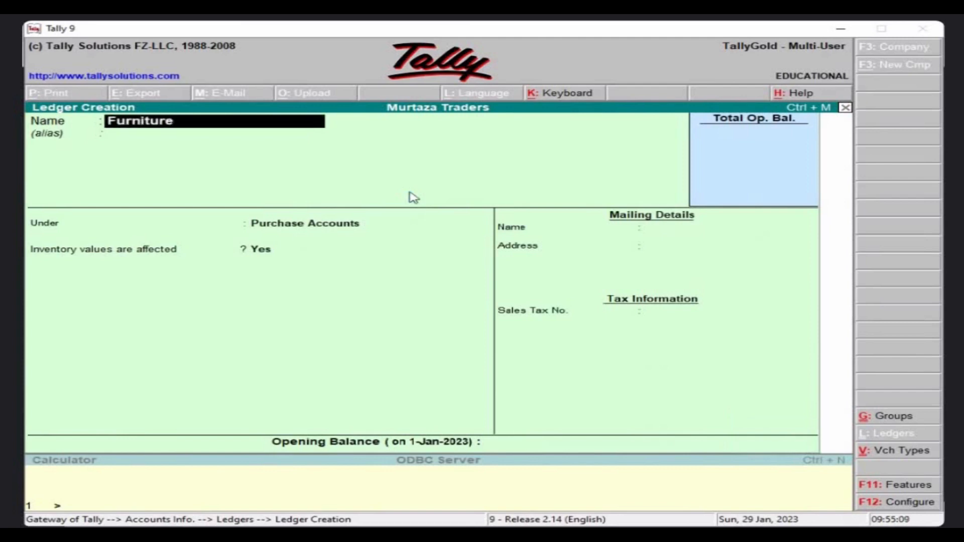
key("Return")
key("Return")
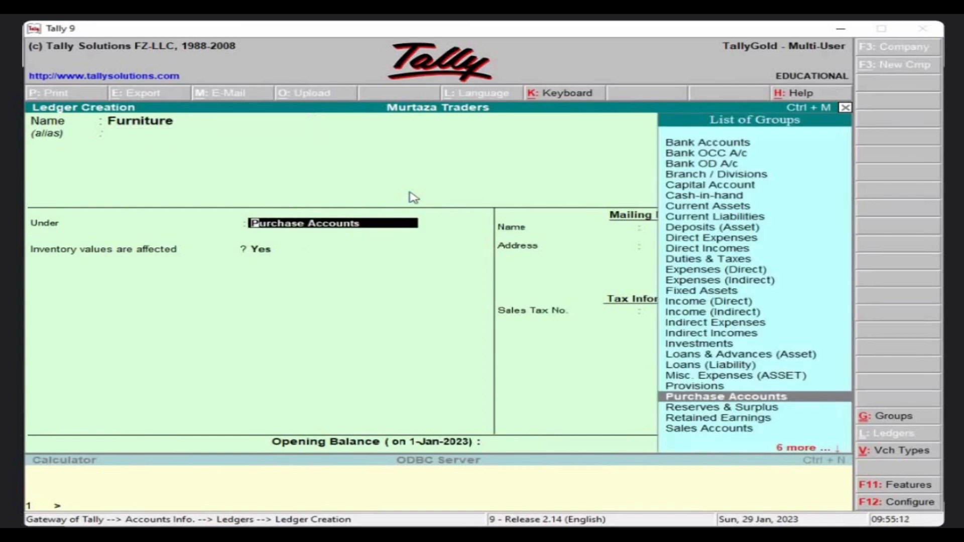
type("F")
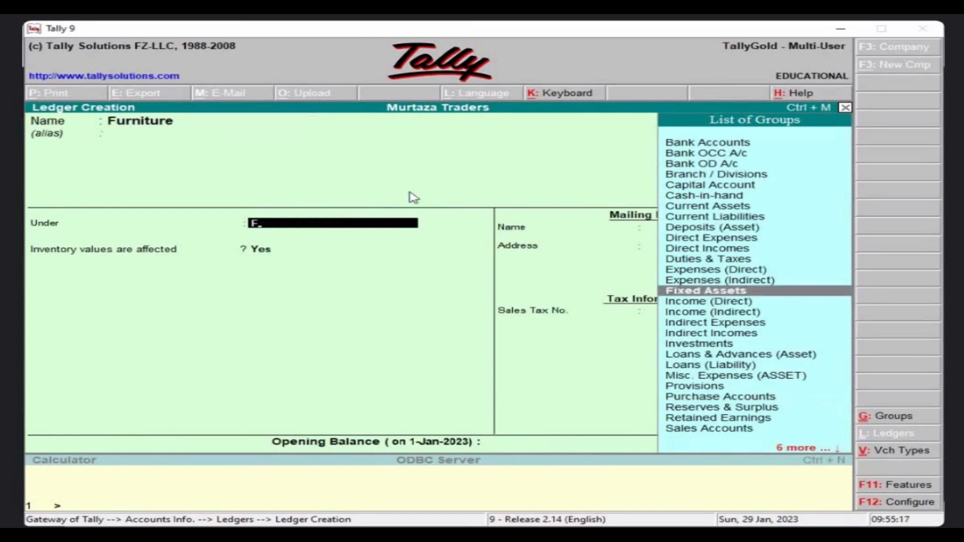
key("Return")
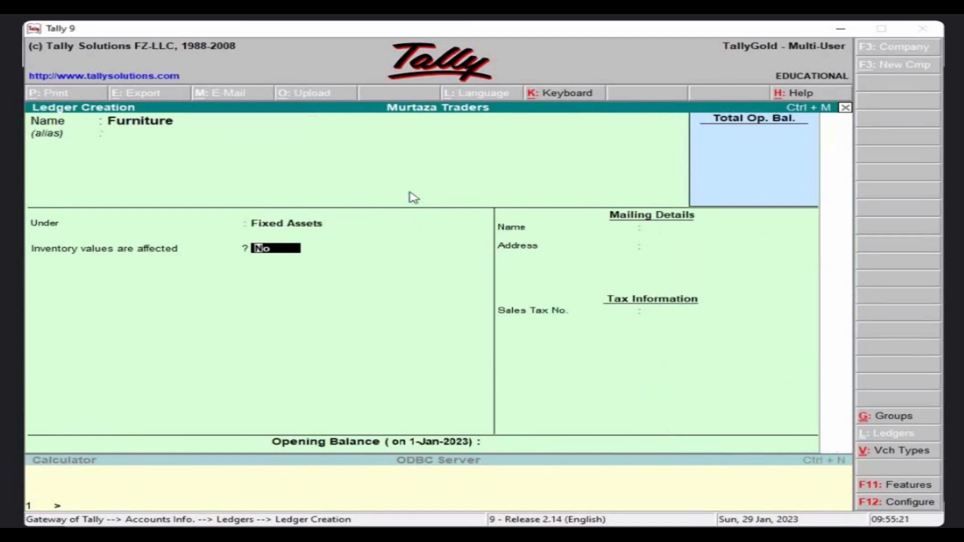
key("Return")
key("Return")
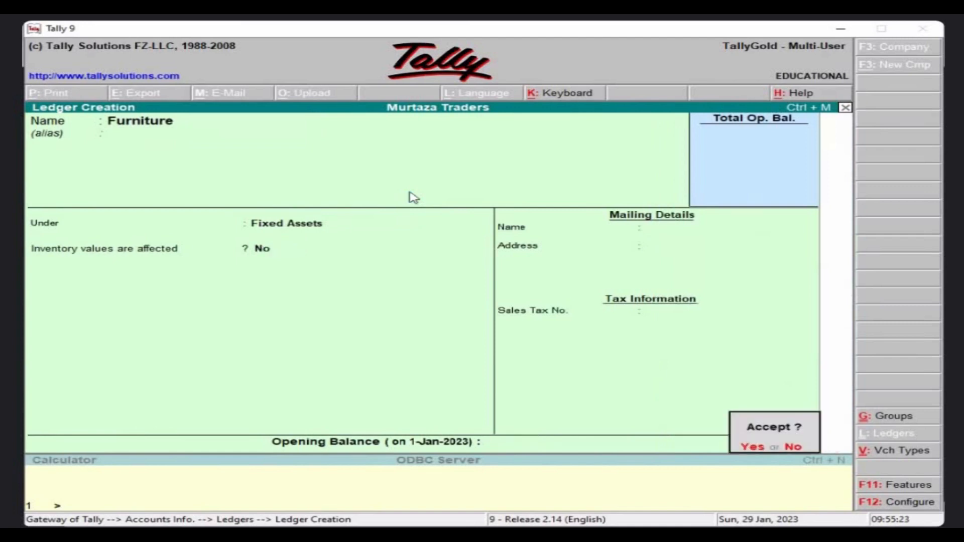
key("Return")
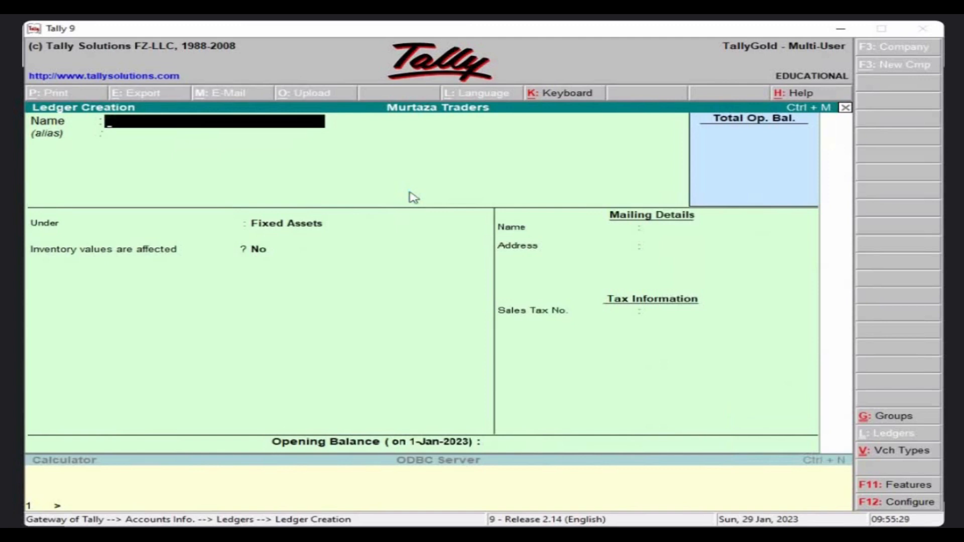
Save a 'Rent Expense' ledger under Indirect Expenses, then start typing the next name, Carriages.
type("Rent Epx")
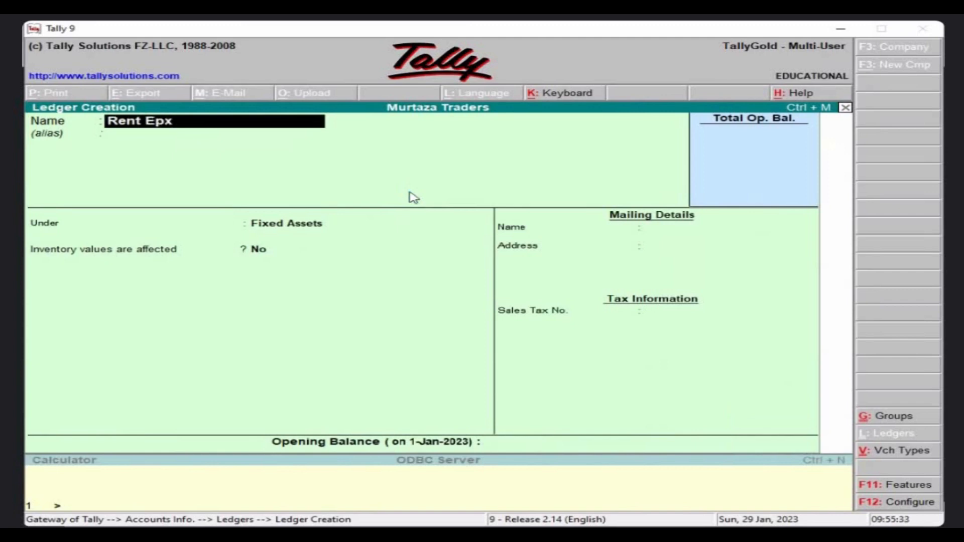
key("BackSpace")
key("BackSpace")
key("BackSpace")
type("e")
key("BackSpace")
type("Expense")
key("Return")
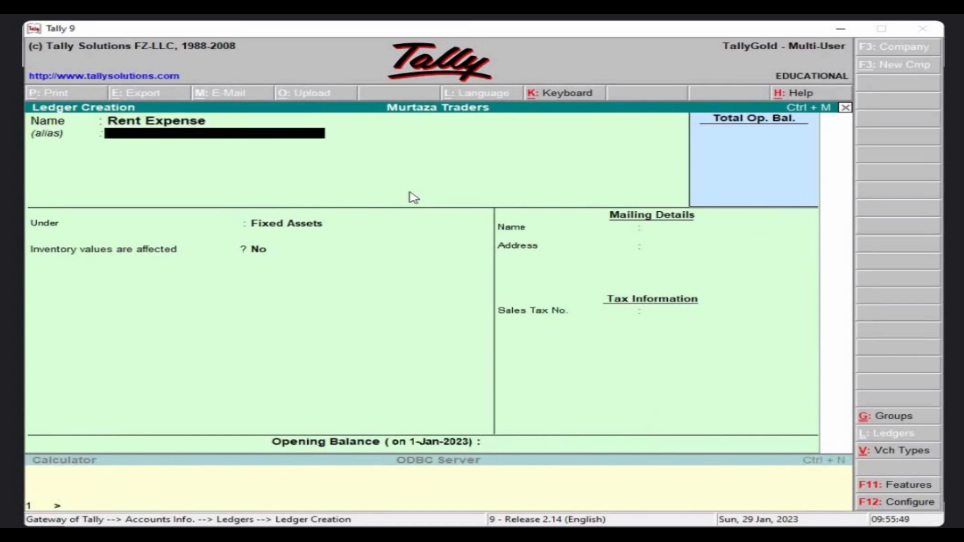
key("Return")
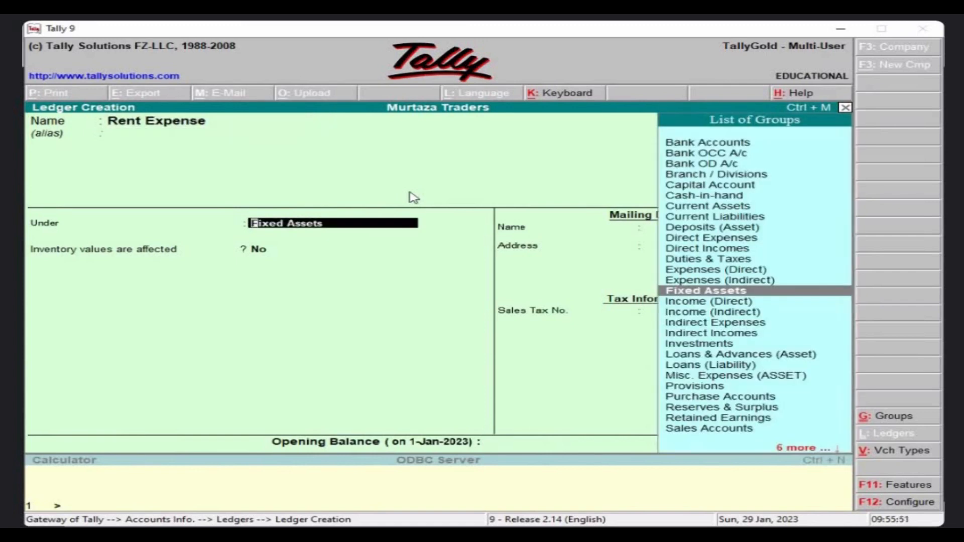
type("i")
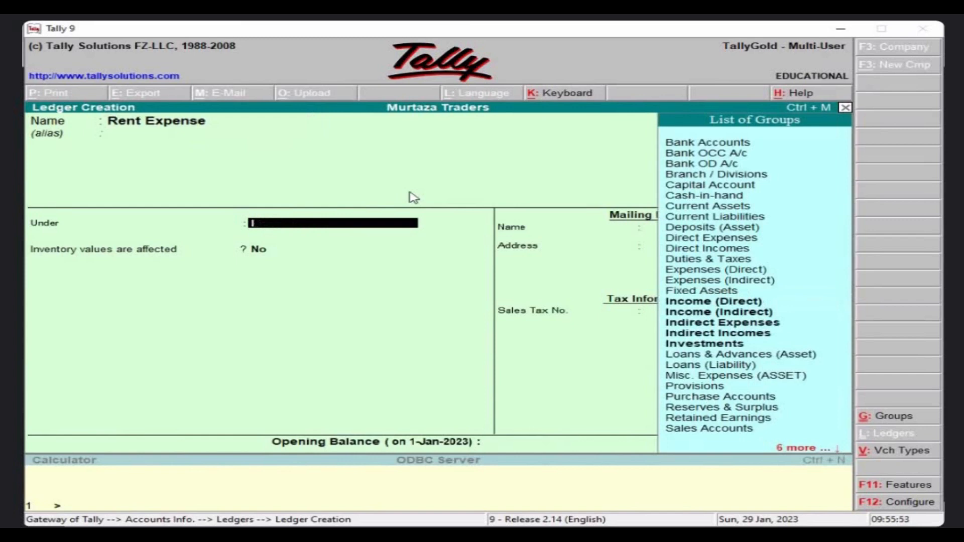
key("Down")
key("Down")
key("Down")
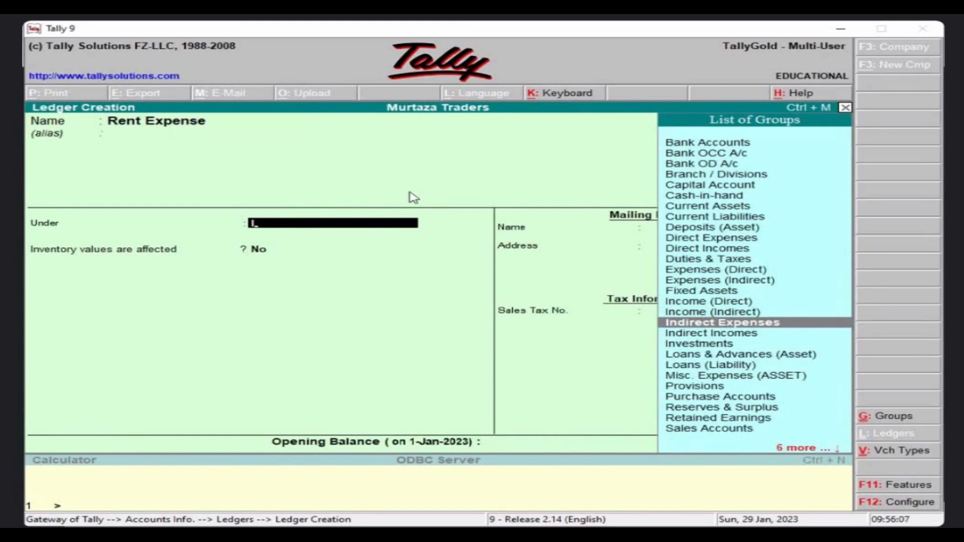
key("Return")
key("Return")
key("Return")
key("Return")
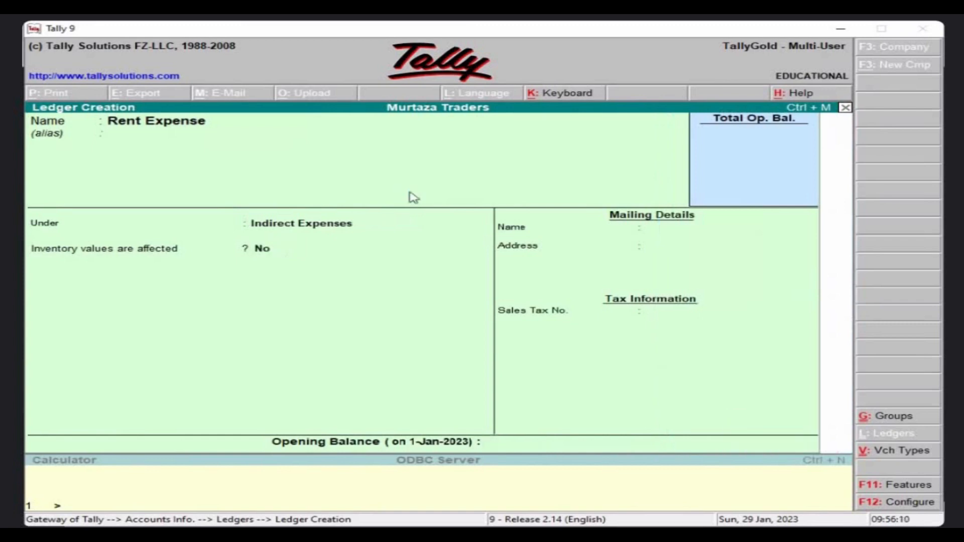
type("Carrriages")
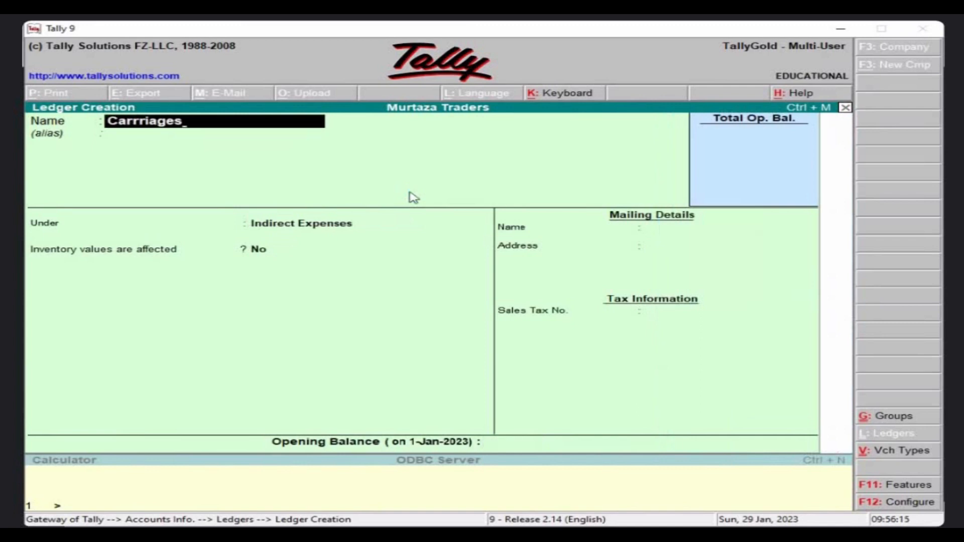
Fix the name to 'Carriages' and save it under Direct Expenses, inventory unaffected.
key("BackSpace")
key("BackSpace")
key("BackSpace")
key("BackSpace")
key("BackSpace")
key("BackSpace")
type("iages")
key("Return")
key("Return")
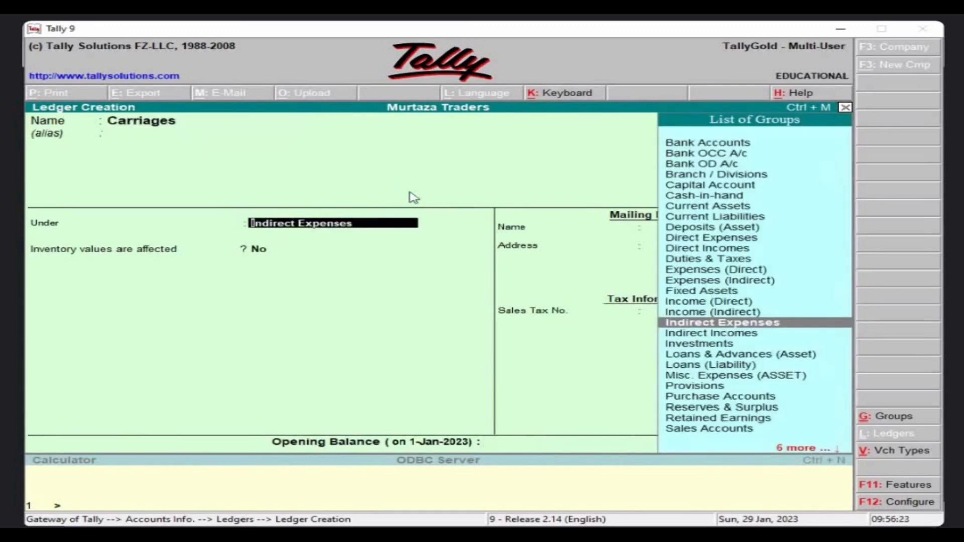
type("D")
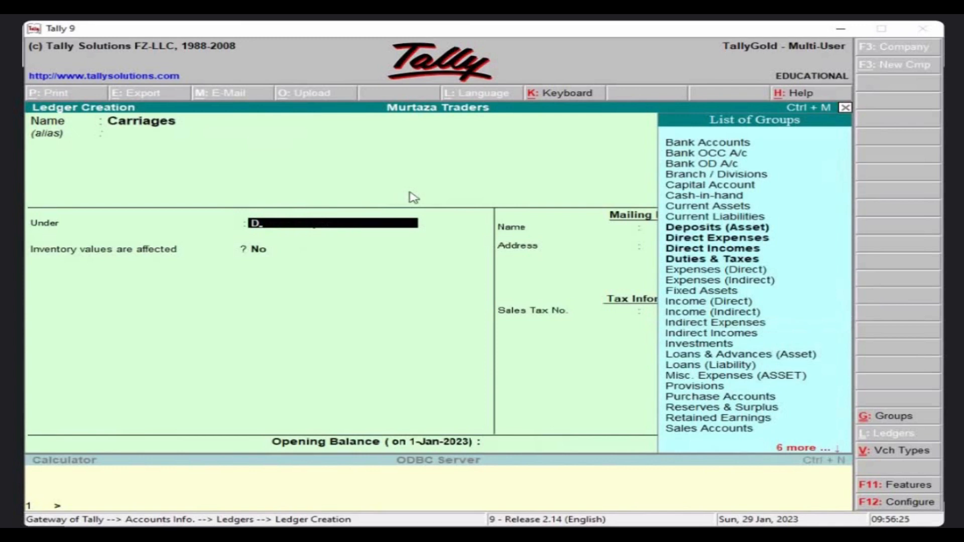
key("Down")
key("Down")
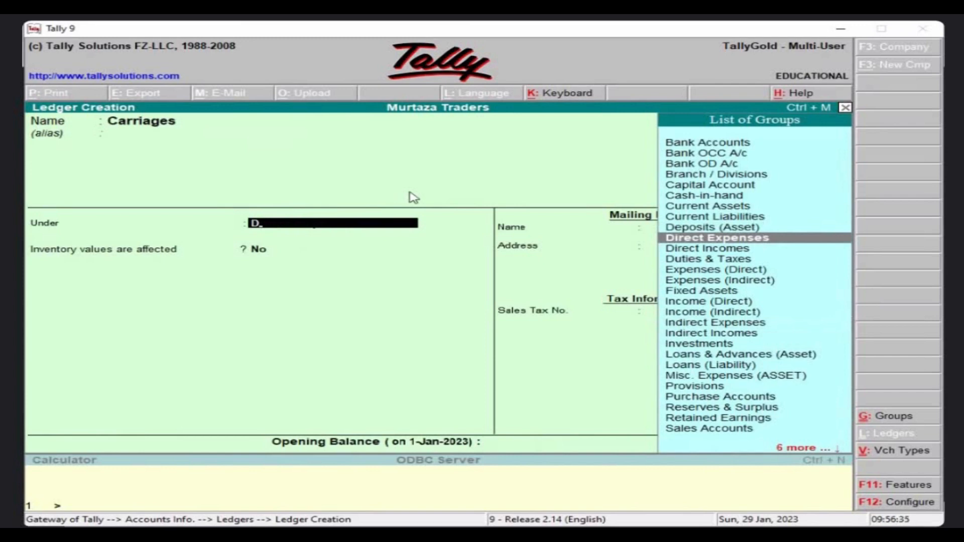
key("Return")
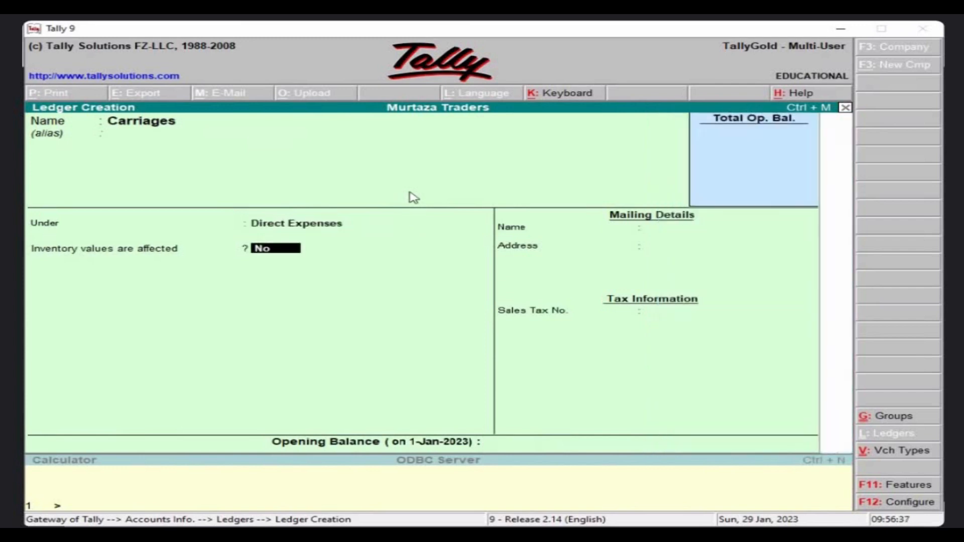
key("Return")
key("Return")
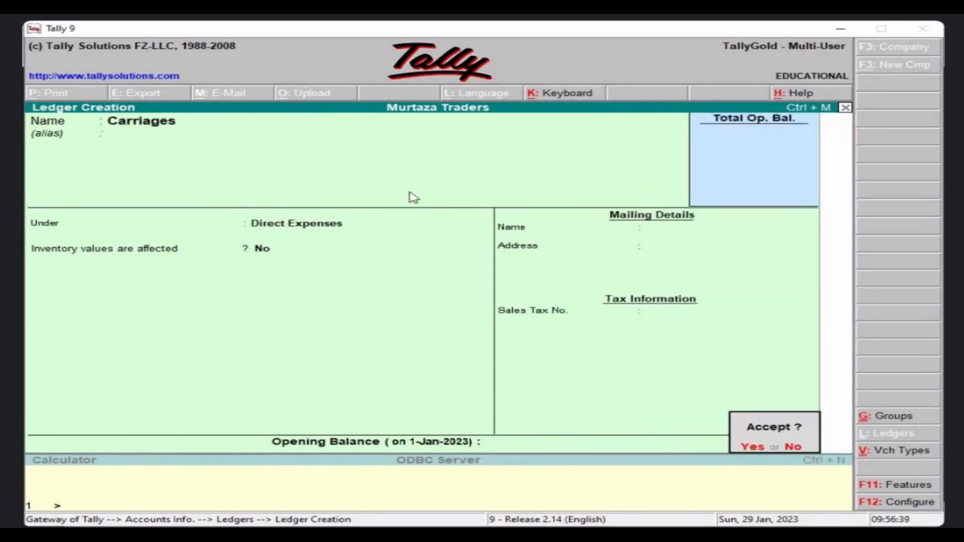
key("Return")
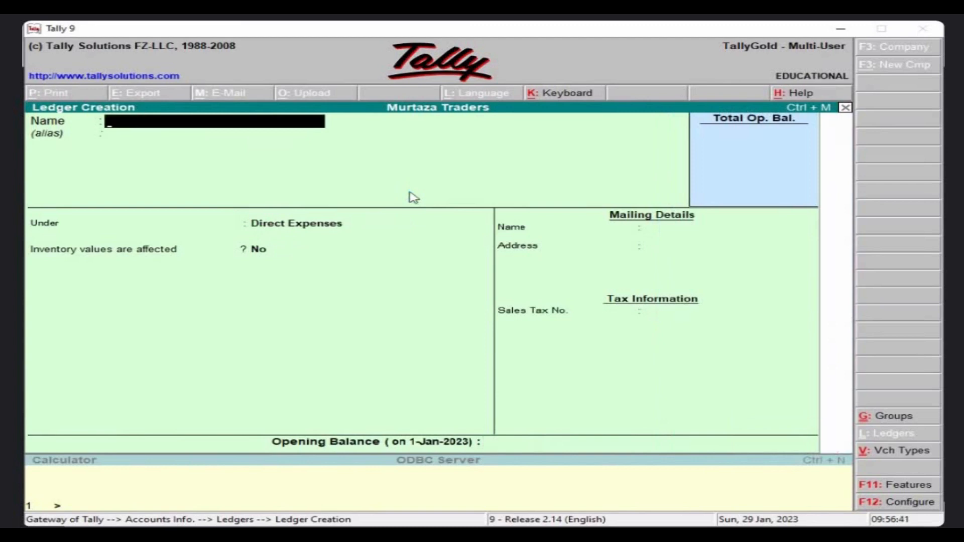
Save a 'Commission Rec' ledger under Indirect Incomes with inventory unaffected.
type("Comm8is")
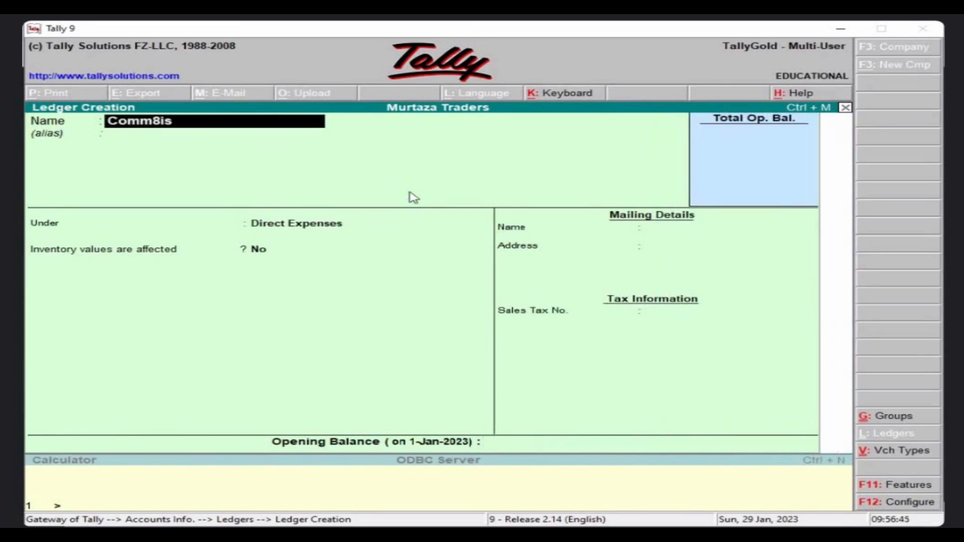
key("BackSpace")
key("BackSpace")
key("BackSpace")
type("ission Rec")
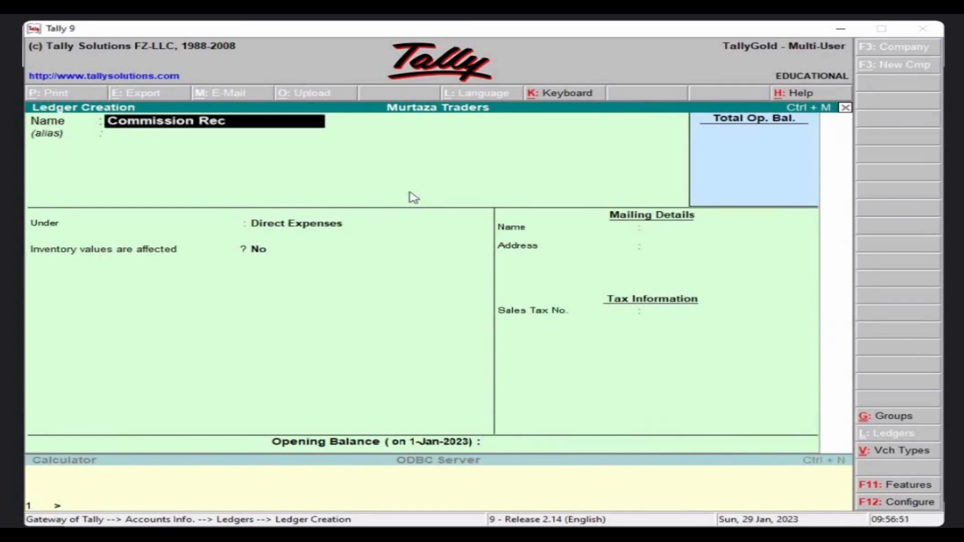
key("Return")
key("Return")
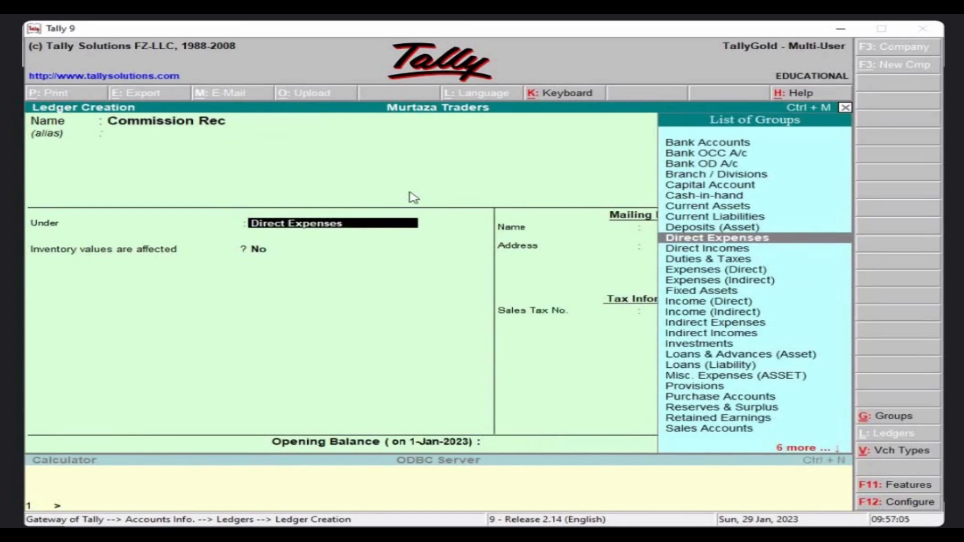
type("I")
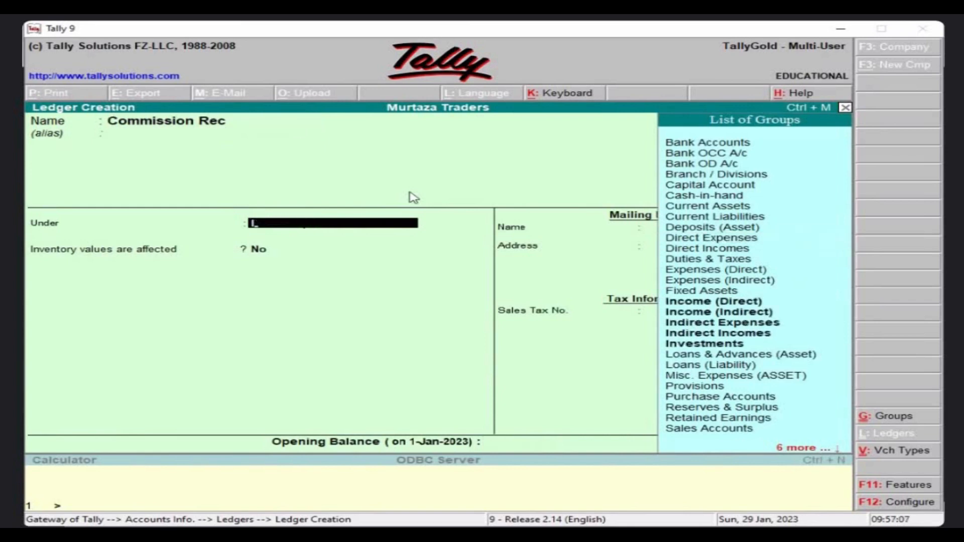
type("n")
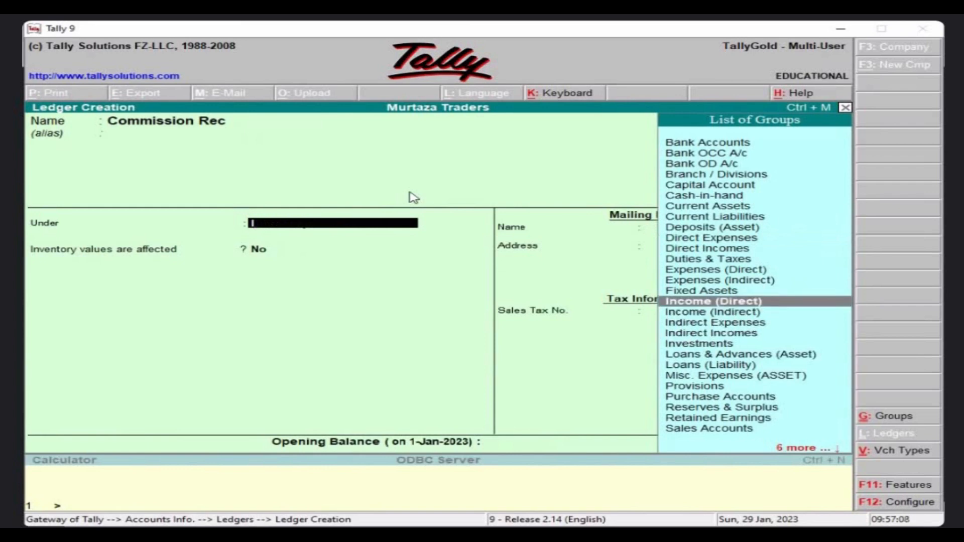
key("Down")
key("Down")
key("Down")
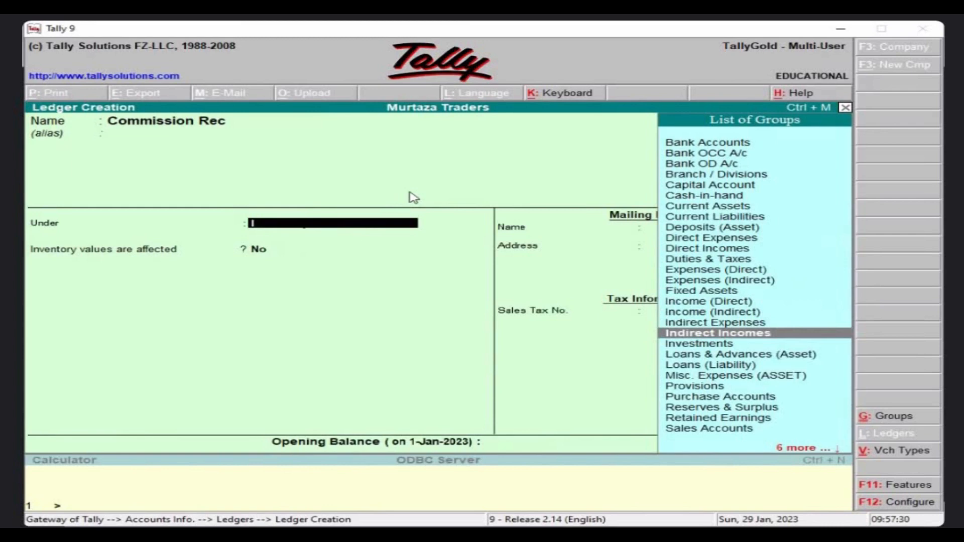
key("Return")
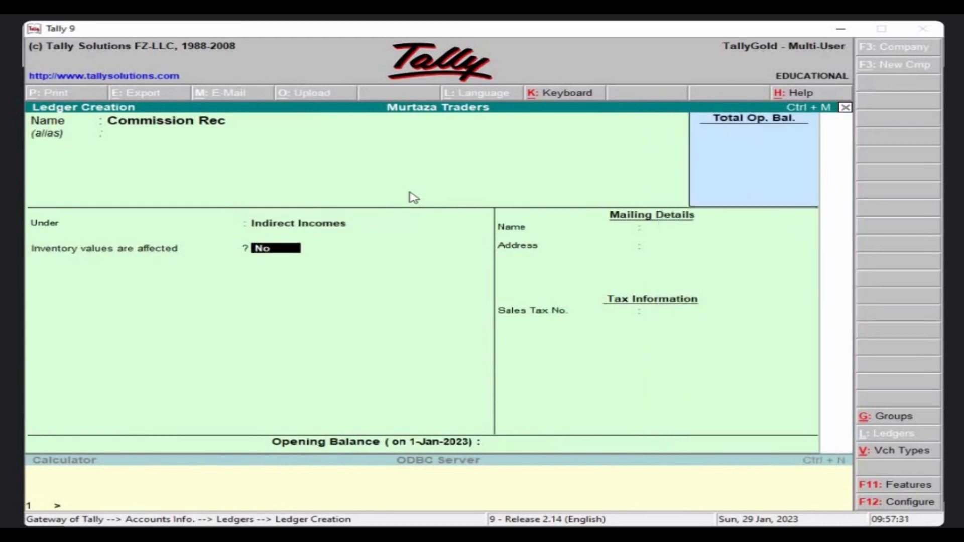
key("Return")
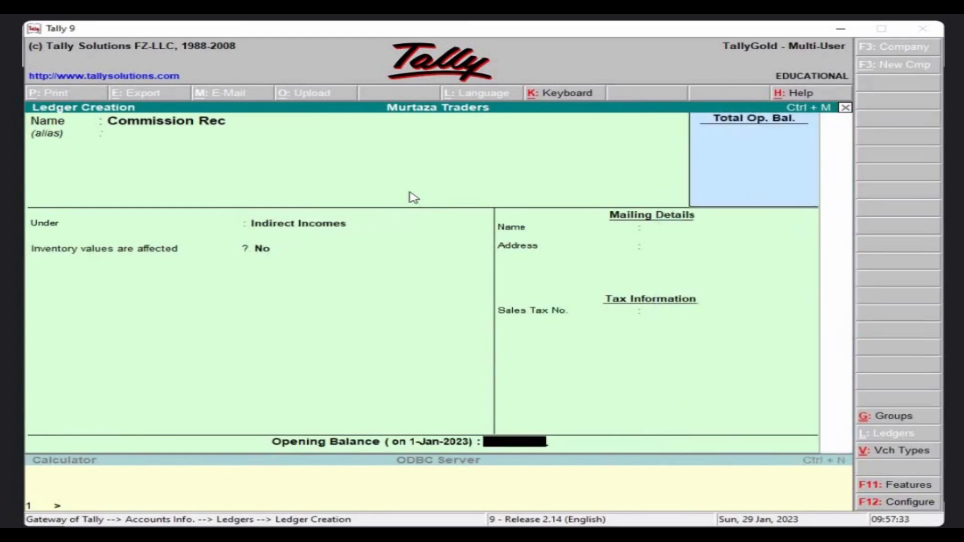
key("Return")
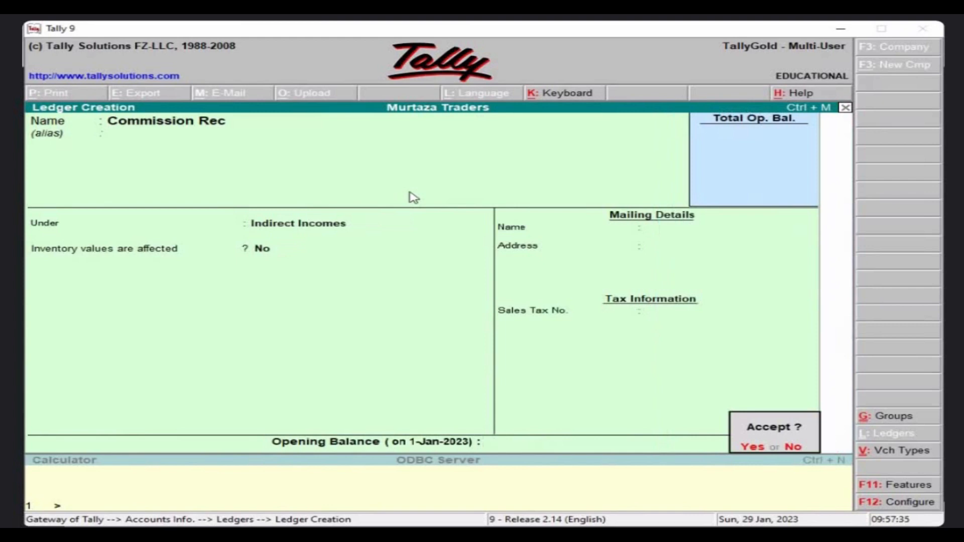
key("y")
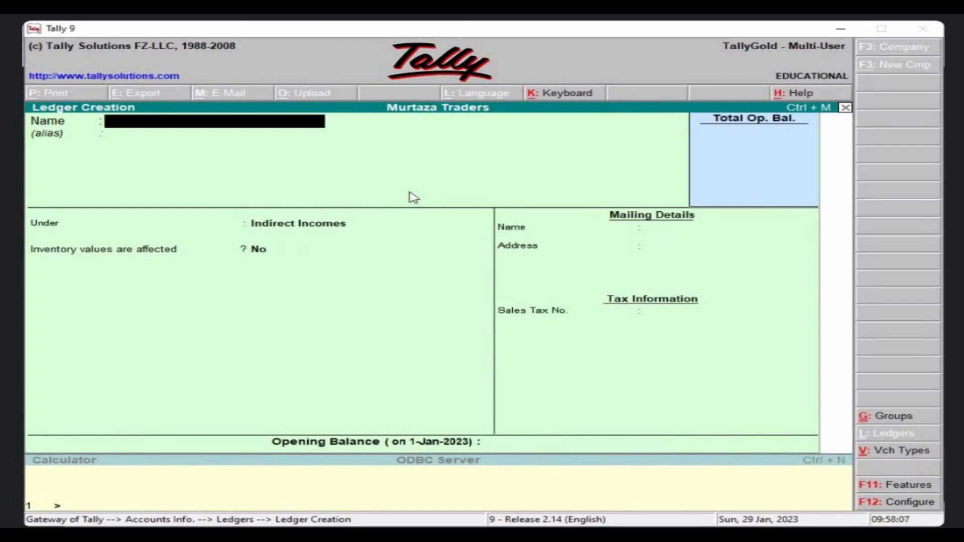
Save a 'Shahid Supplier' ledger under the Sundry Creditors group.
type("Shahid Sup")
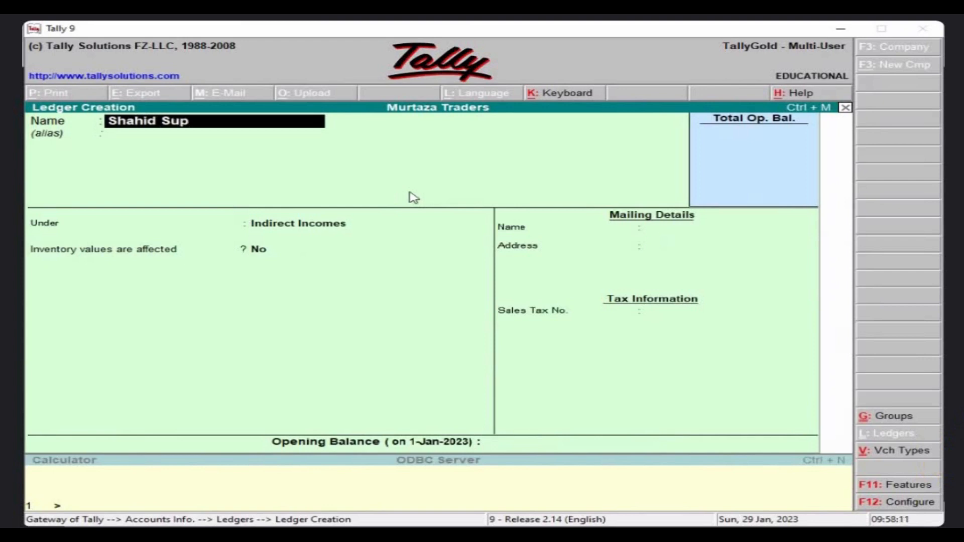
type("plier")
key("Return")
key("Return")
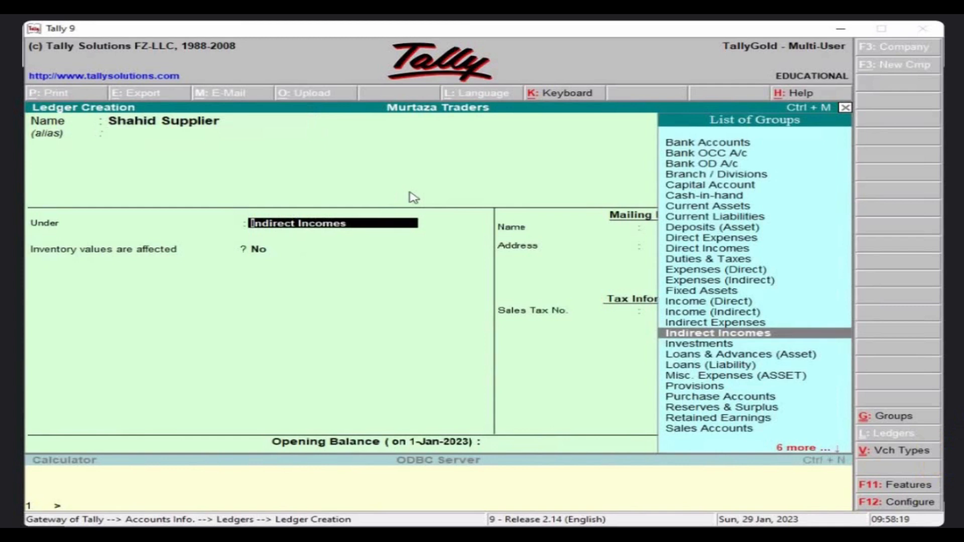
key("Down")
key("Down")
key("Down")
key("Down")
key("Down")
key("Down")
key("Down")
key("Down")
key("Down")
key("Down")
key("Down")
key("Down")
key("Down")
key("Down")
key("Down")
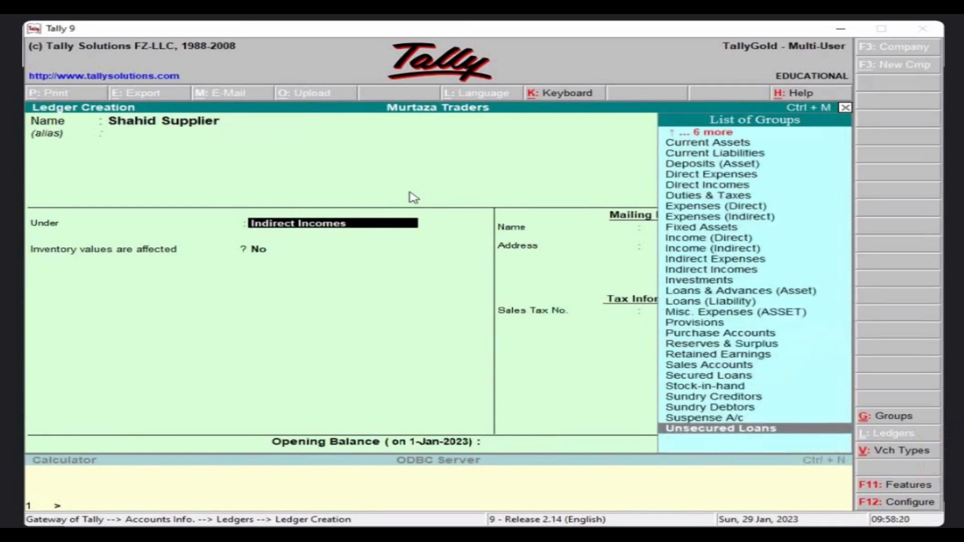
key("Up")
key("Up")
key("Up")
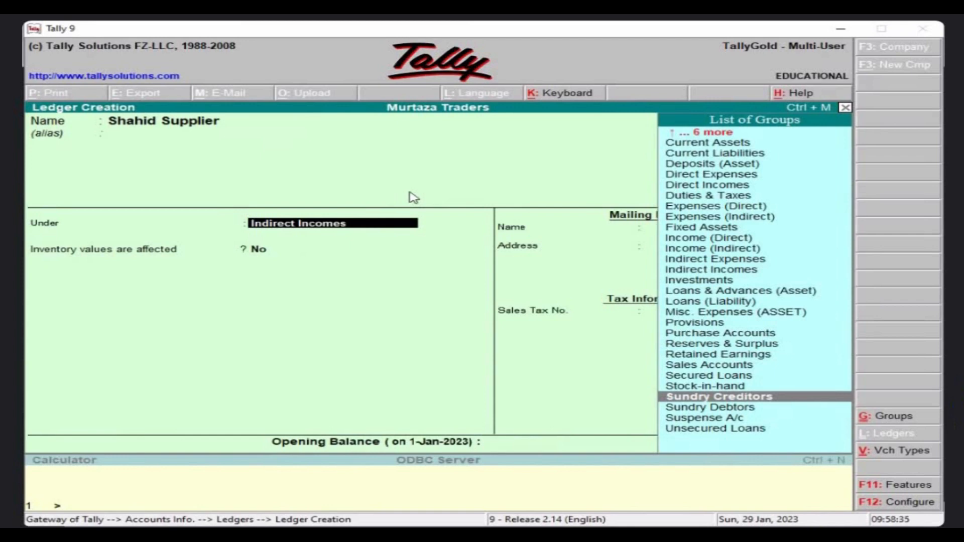
left_click(607, 442)
key("Return")
key("Return")
key("Return")
key("Return")
key("Return")
key("Return")
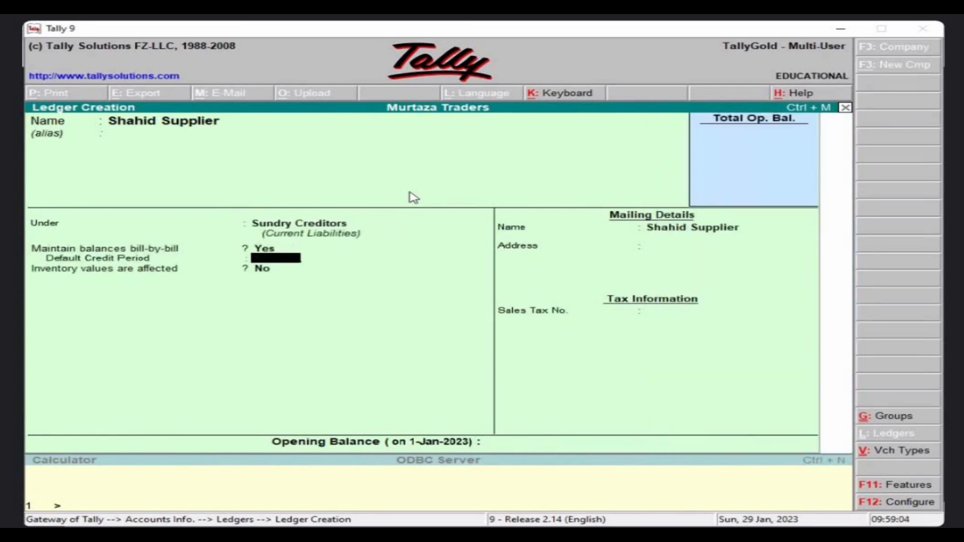
key("Return")
key("Return")
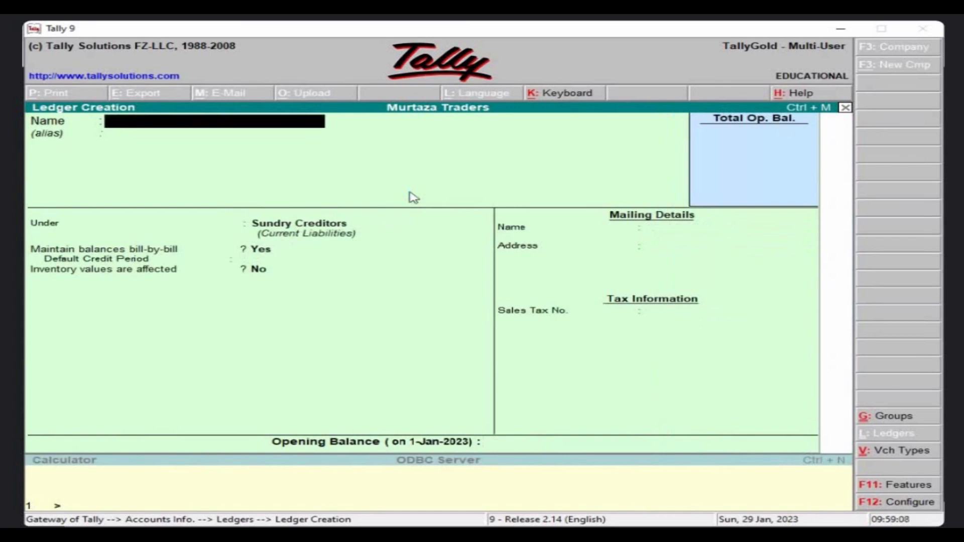
Enter 'Usama Bros' as the next ledger name and move on to choosing its group.
type("Usama Bros")
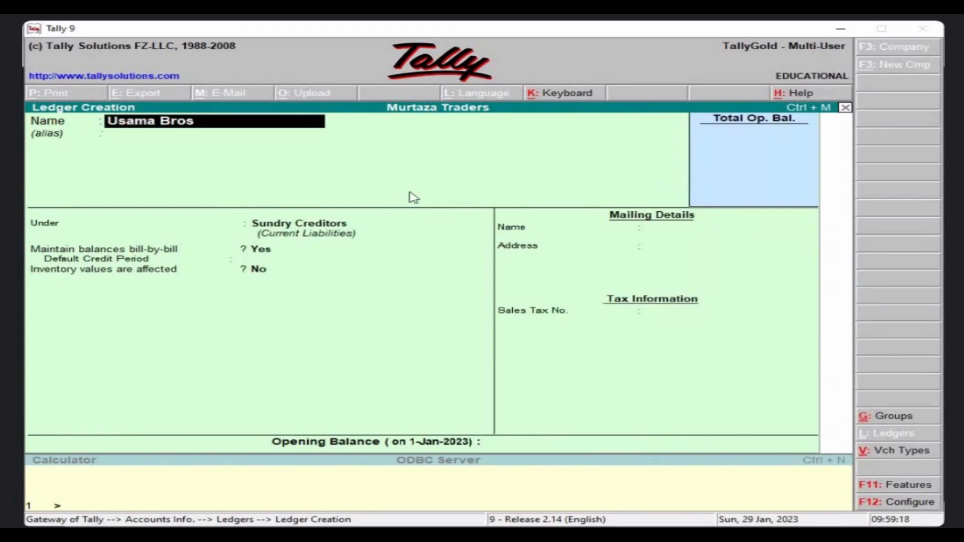
key("Return")
key("Return")
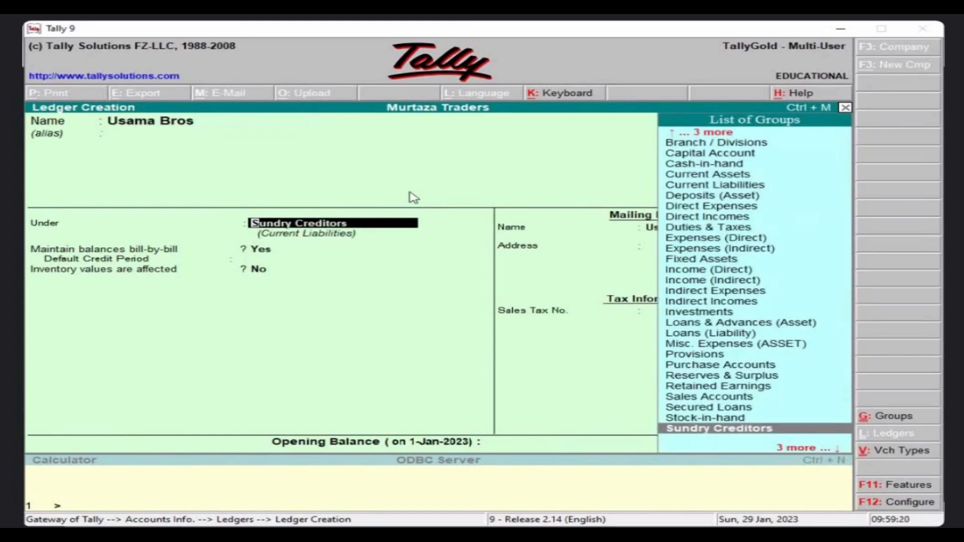
key("Down")
key("Down")
key("Down")
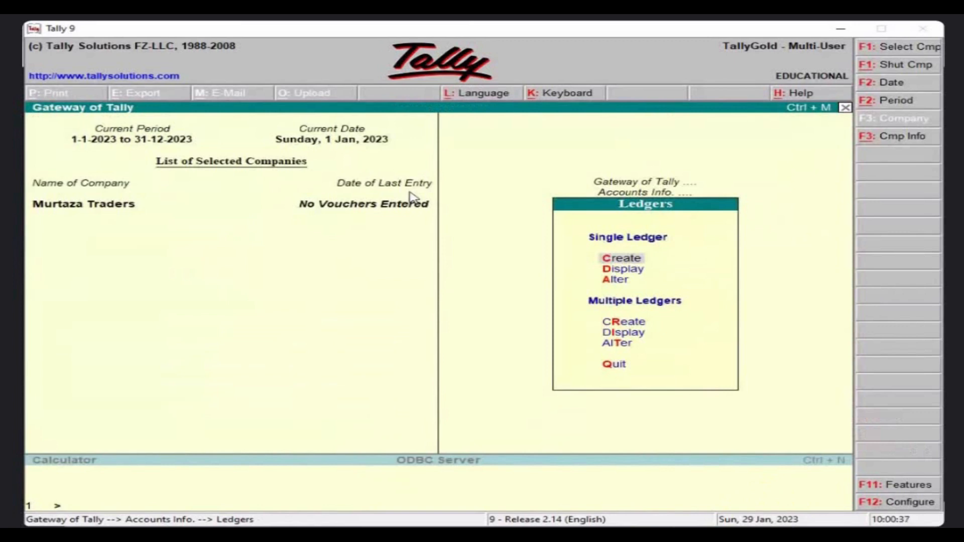
key("Down")
key("Down")
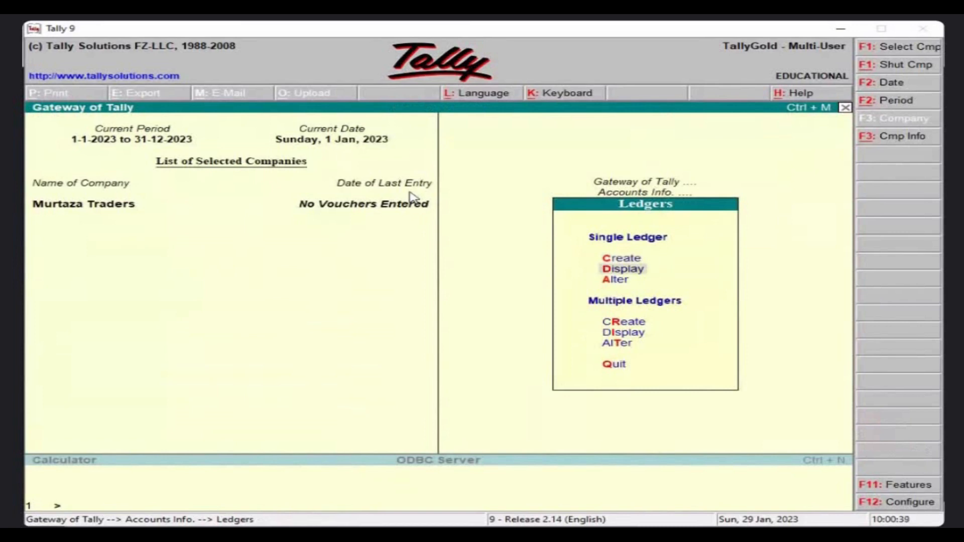
key("Return")
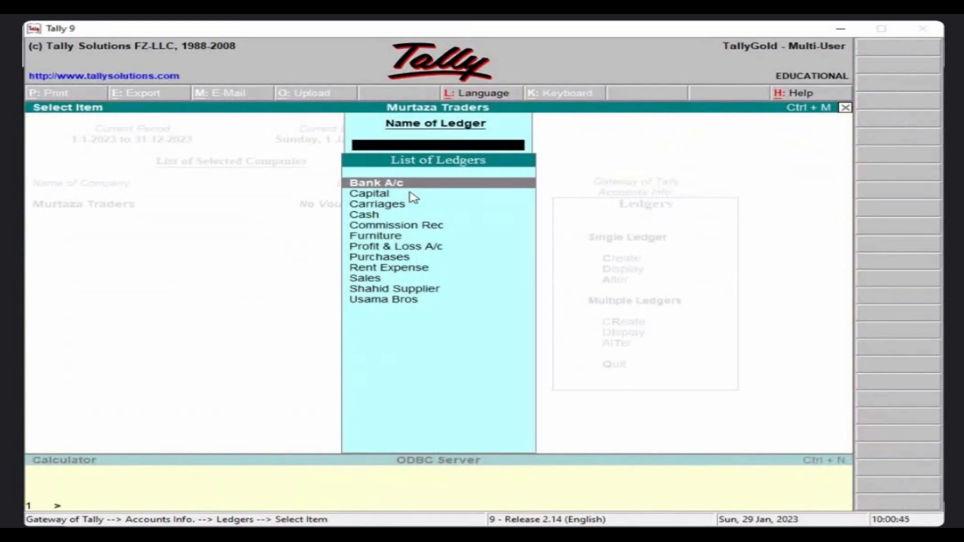
key("Down")
key("Down")
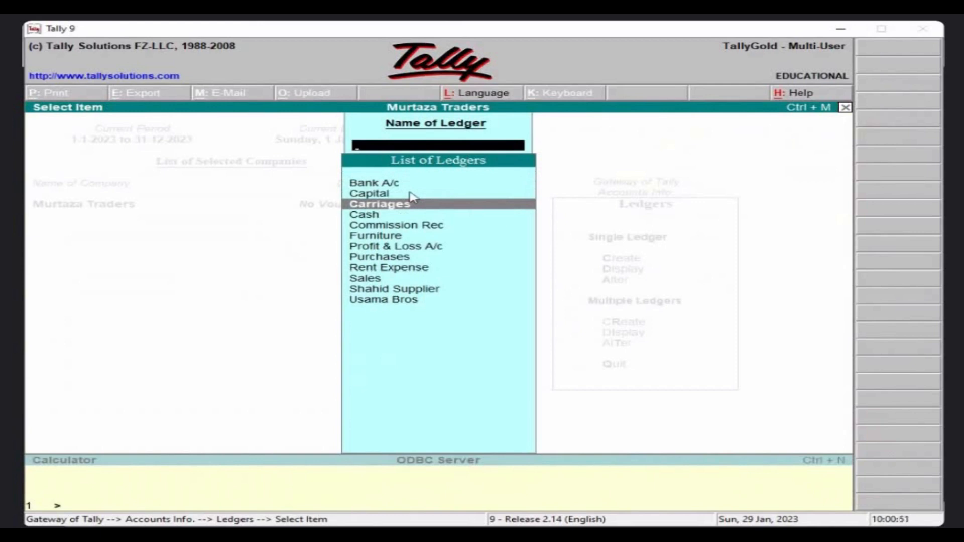
key("Return")
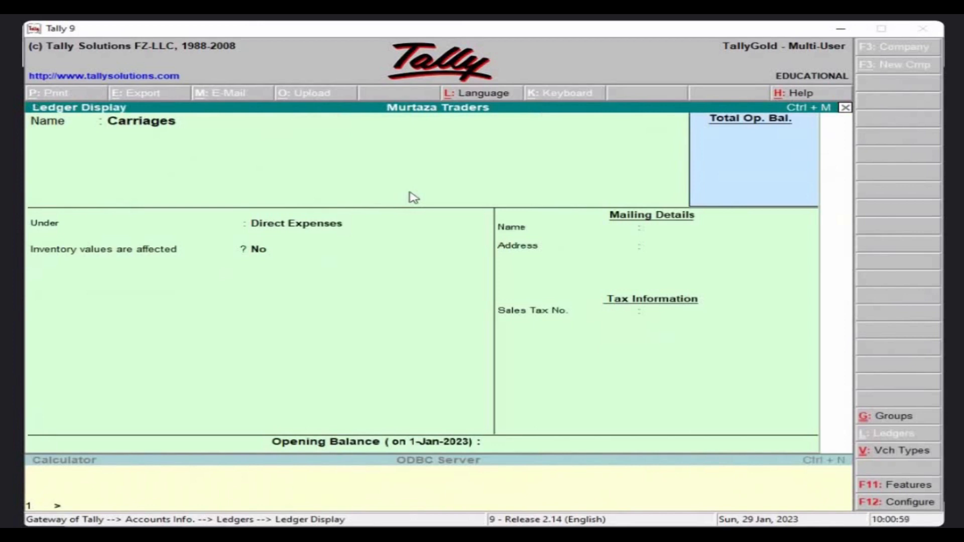
key("Escape")
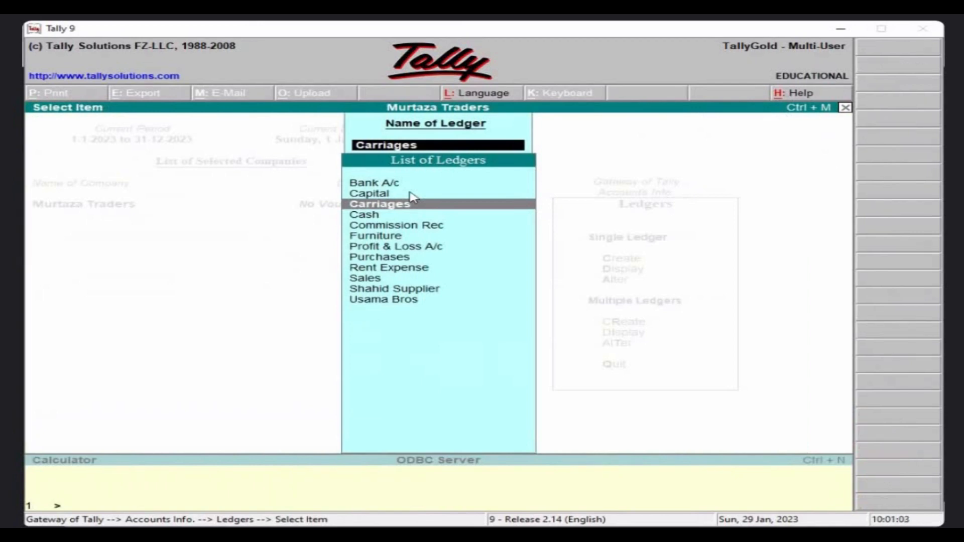
key("BackSpace")
key("Escape")
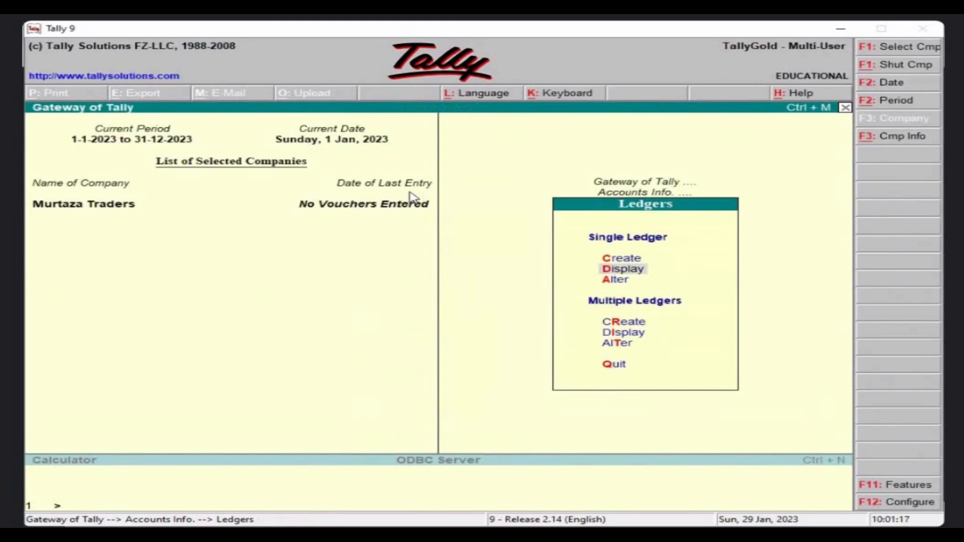
key("Down")
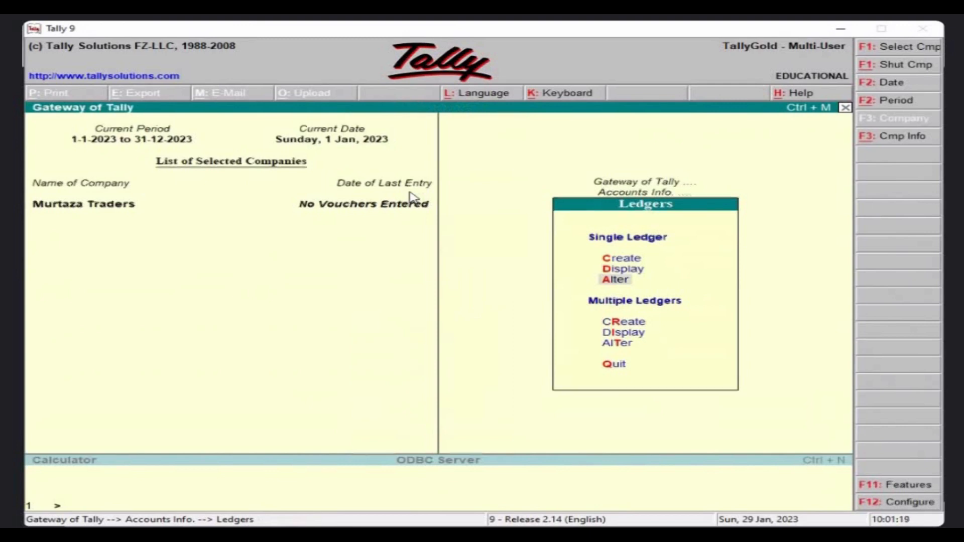
Open the Bank A/c ledger for alteration.
key("Return")
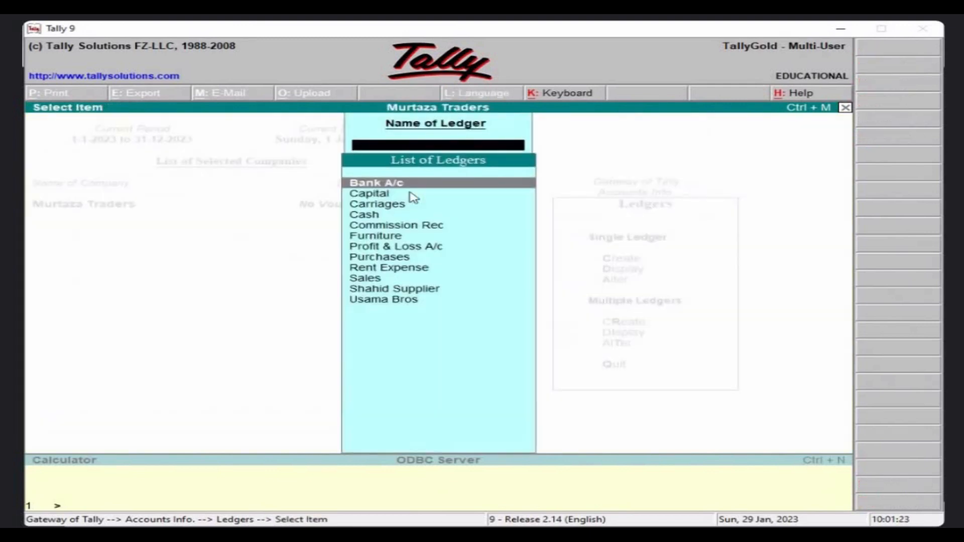
key("Down")
key("Up")
key("Return")
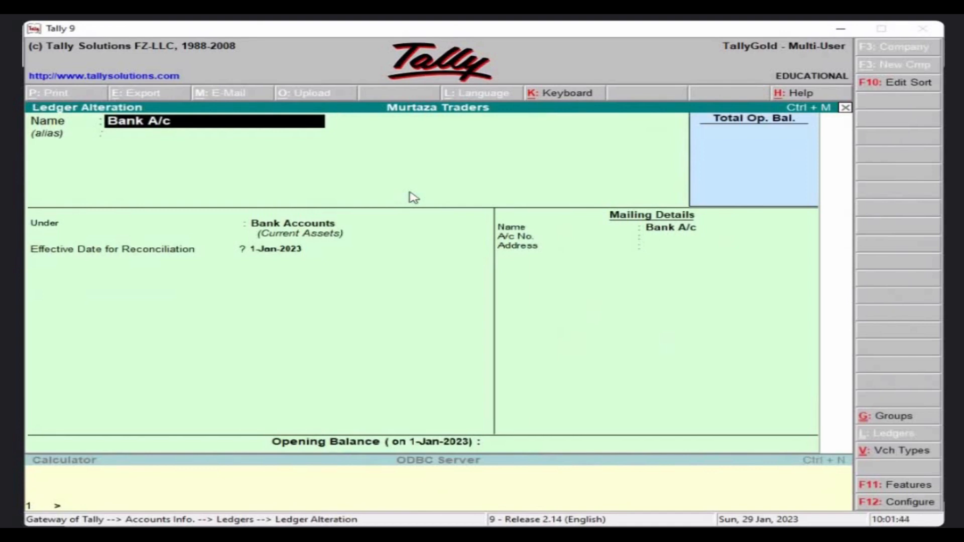
Rename it to 'UBL Bank A/c', keep the Bank Accounts group, and save.
type("UBL Baank")
key("BackSpace")
key("BackSpace")
key("BackSpace")
key("BackSpace")
key("BackSpace")
type("Bank A/c")
key("Return")
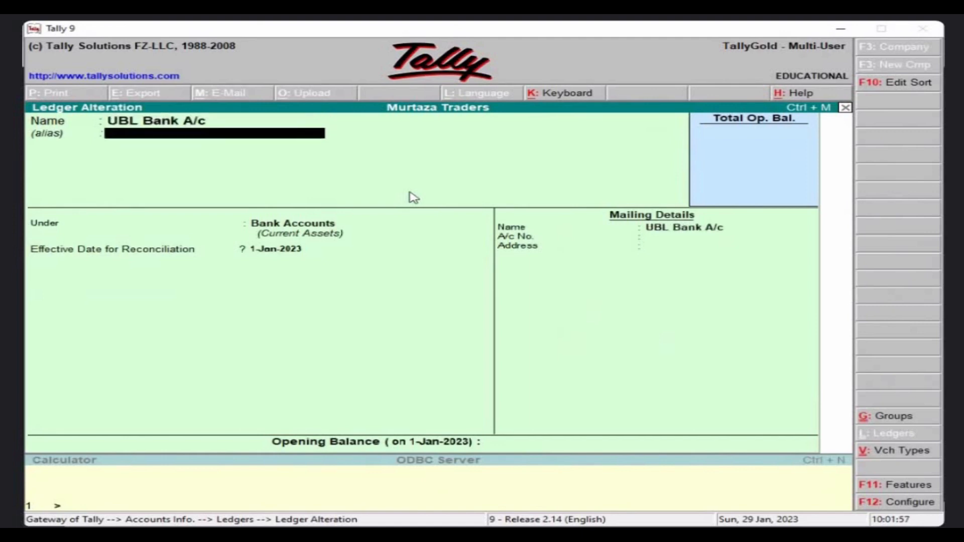
key("Return")
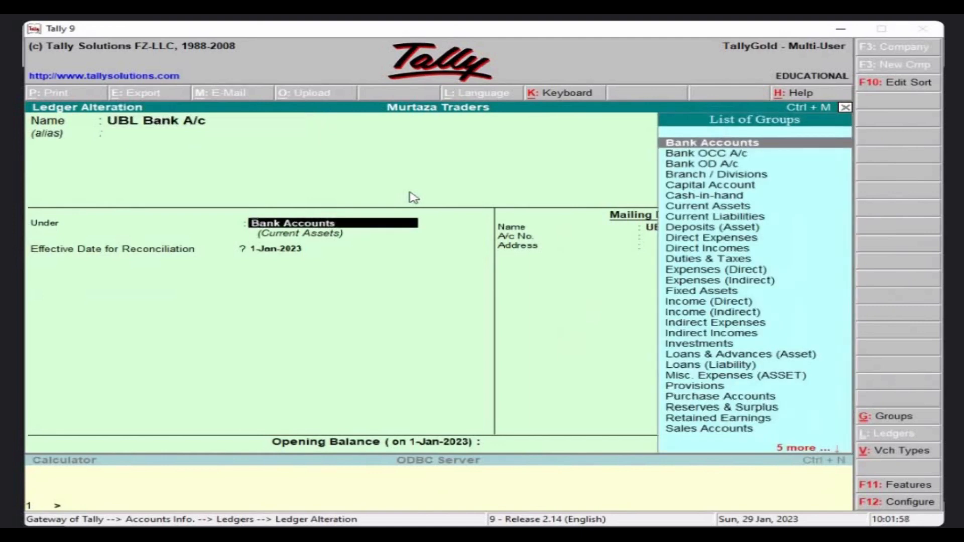
key("Return")
key("Return")
key("Return")
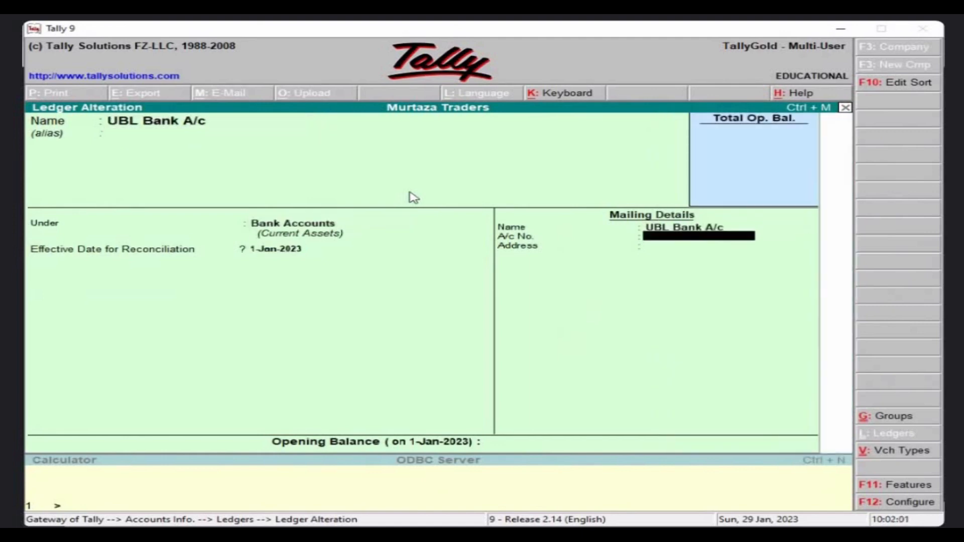
key("Return")
key("Return")
key("Return")
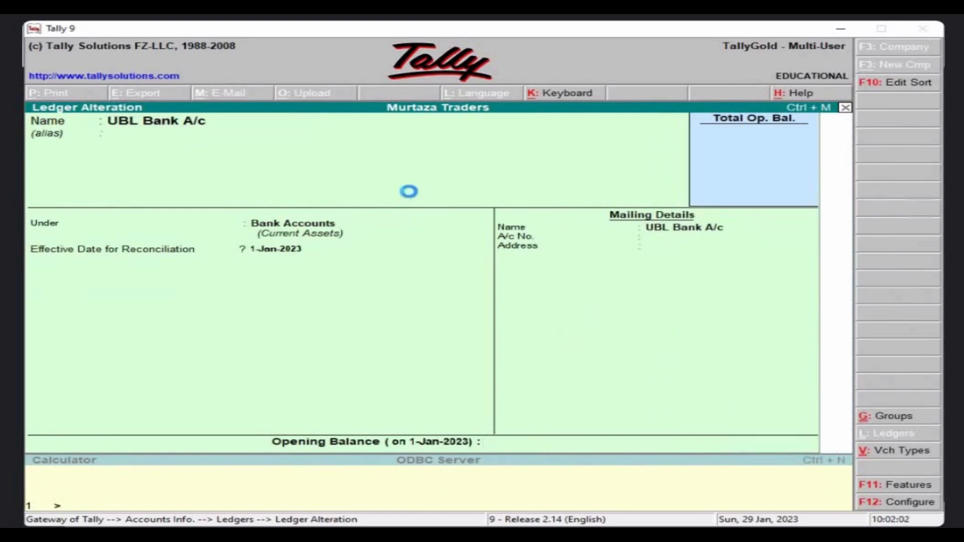
key("Down")
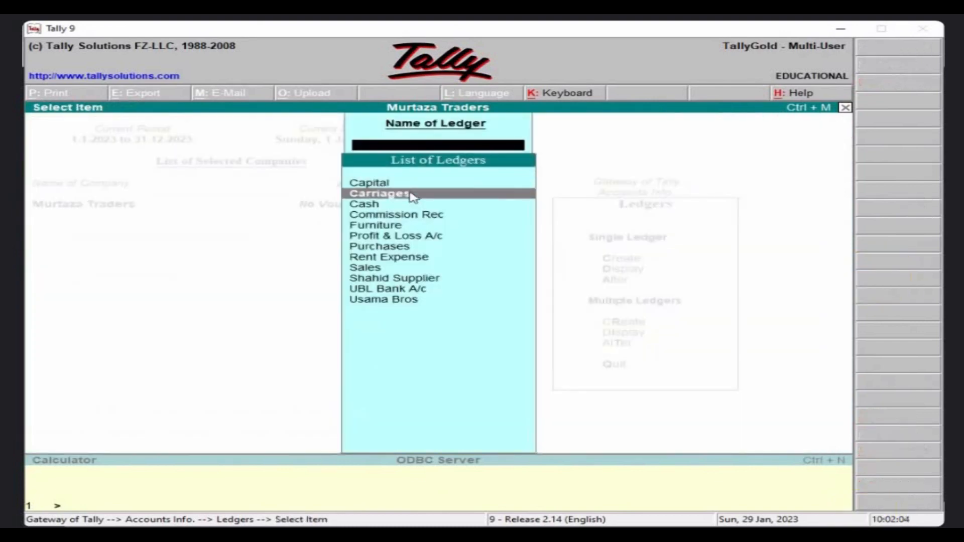
key("Down")
key("Down")
key("Down")
key("Down")
key("Down")
key("Down")
key("Down")
key("Down")
key("Down")
Leave the ledger list and move to the Alter option in the Ledgers menu.
left_click(770, 342)
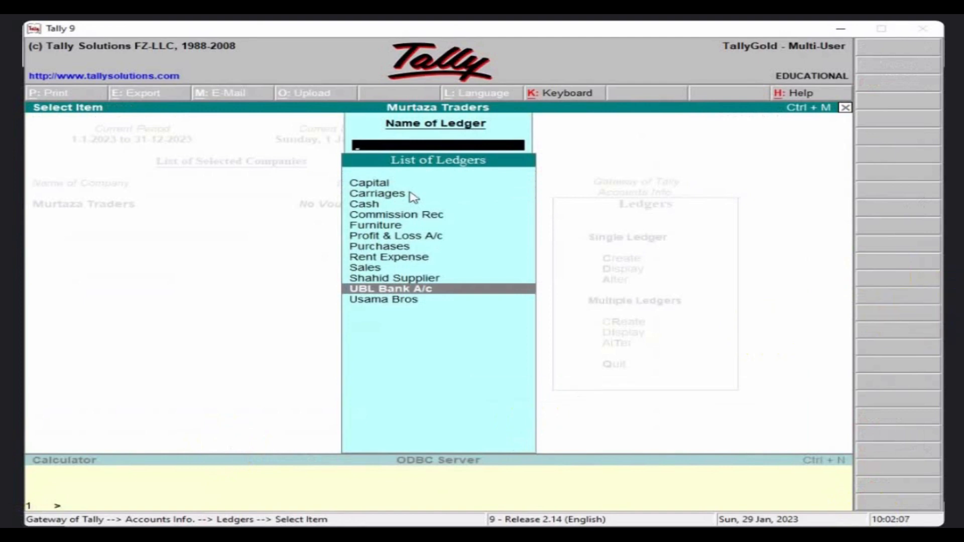
key("Escape")
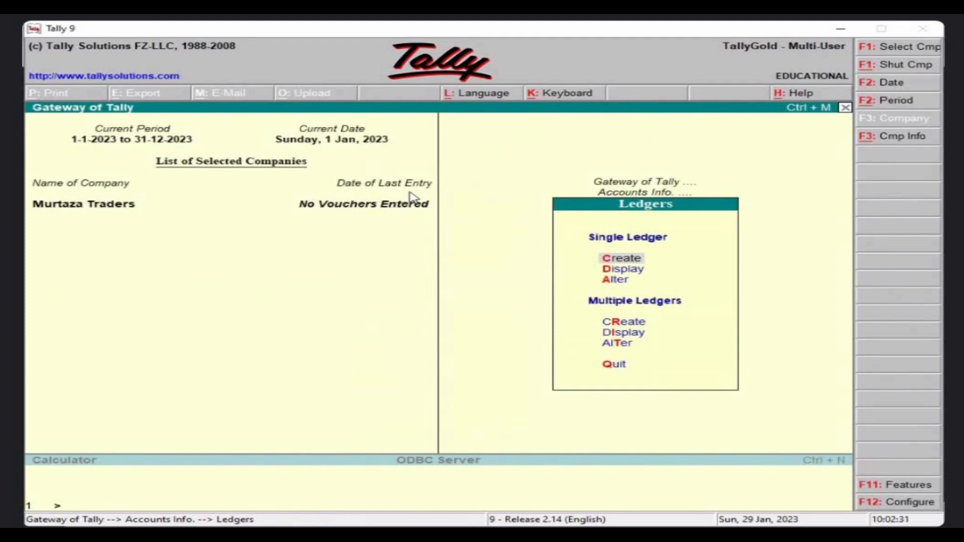
key("Down")
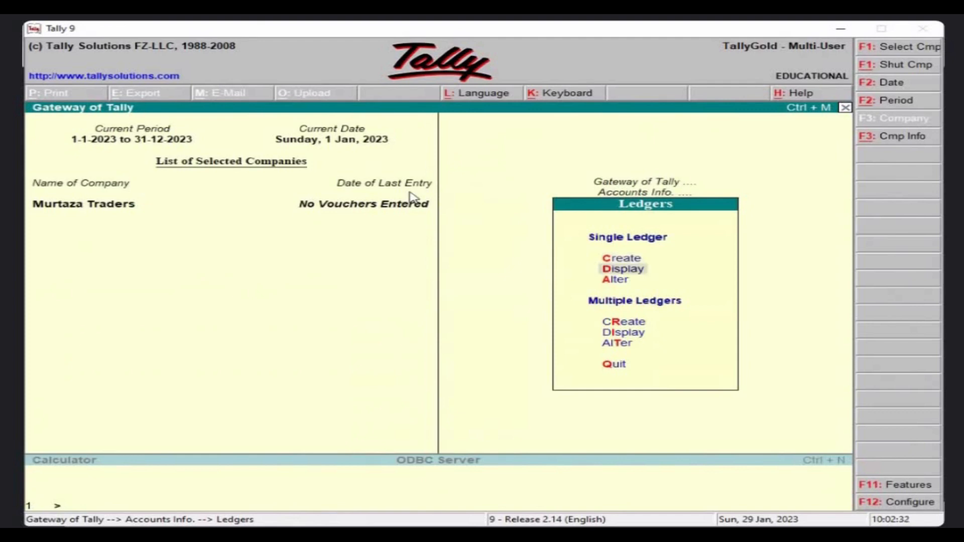
key("Down")
Open the Carriages ledger for alteration from the List of Ledgers.
key("Return")
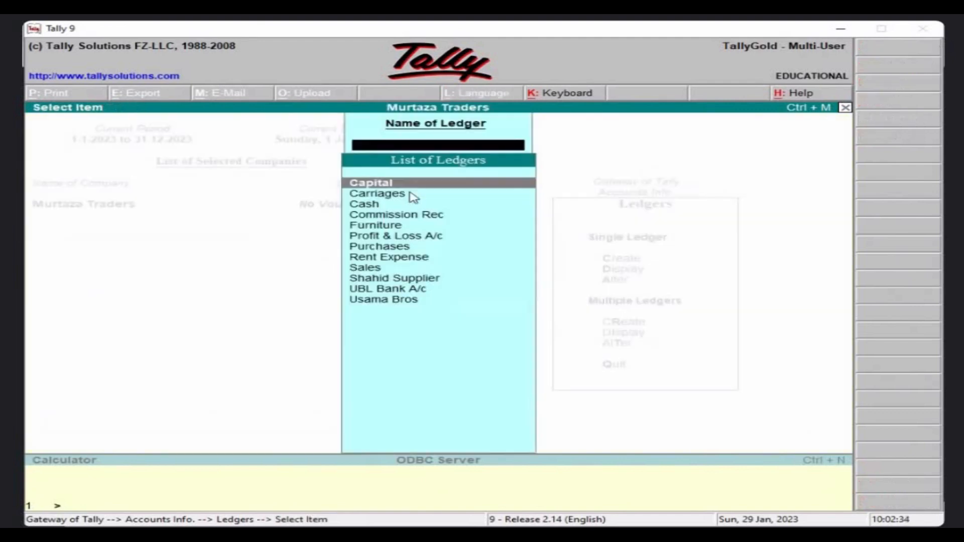
key("Down")
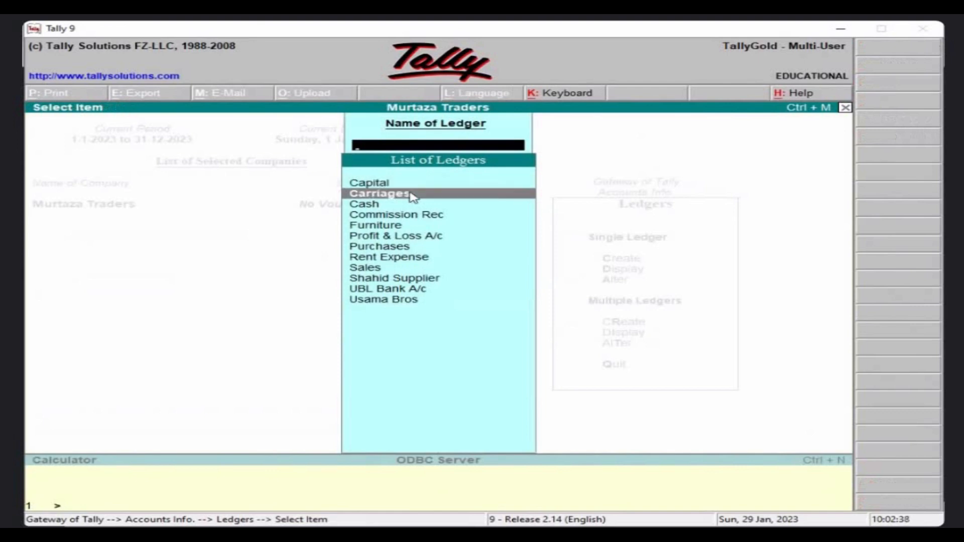
key("Return")
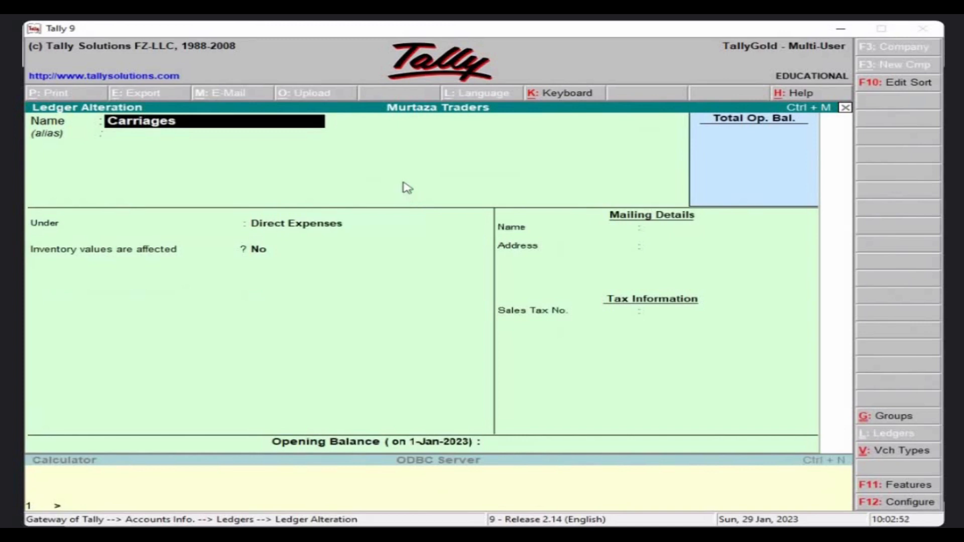
key("alt+Tab")
key("alt+Tab")
Note 'Alt + D' in Notepad, then delete the Carriages ledger with Alt+D.
key("Return")
key("Return")
type("Alt + D")
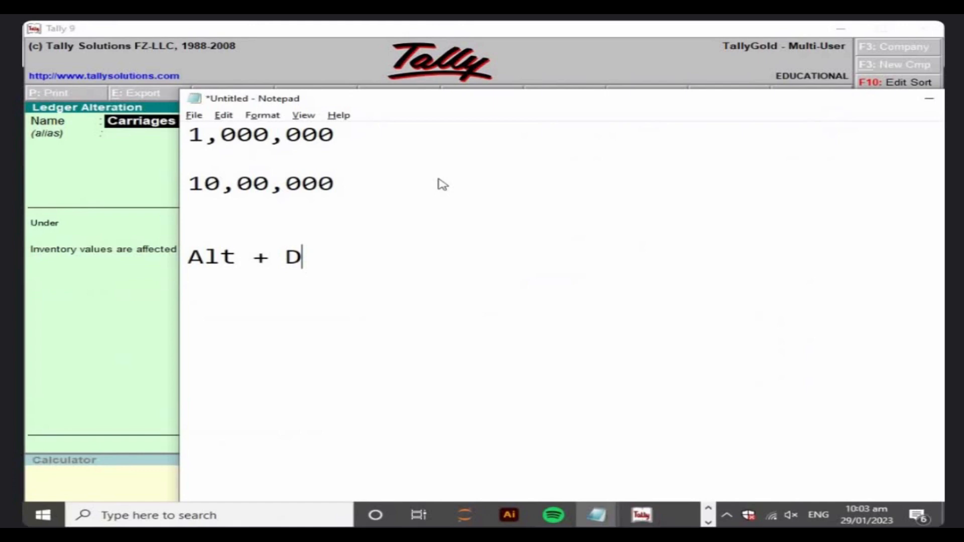
key("alt+Tab")
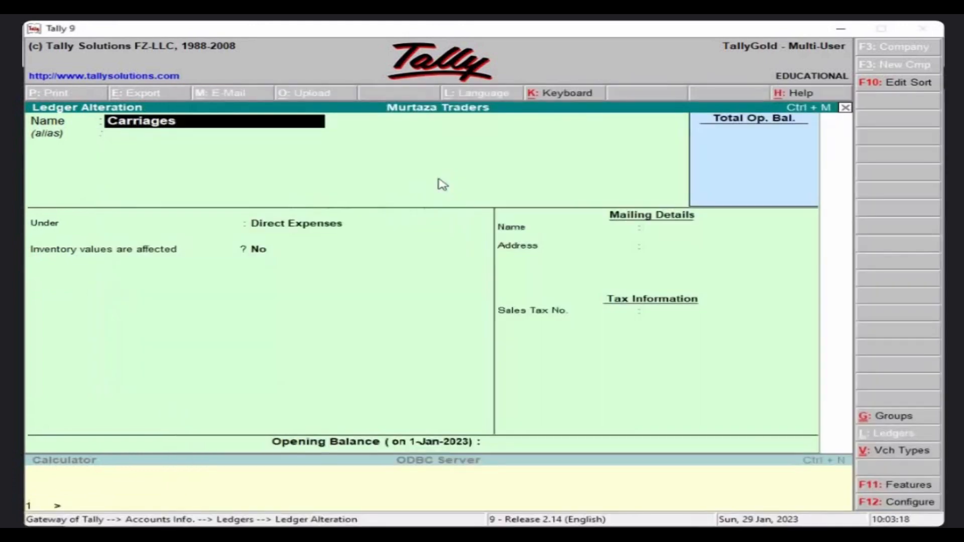
key("alt+d")
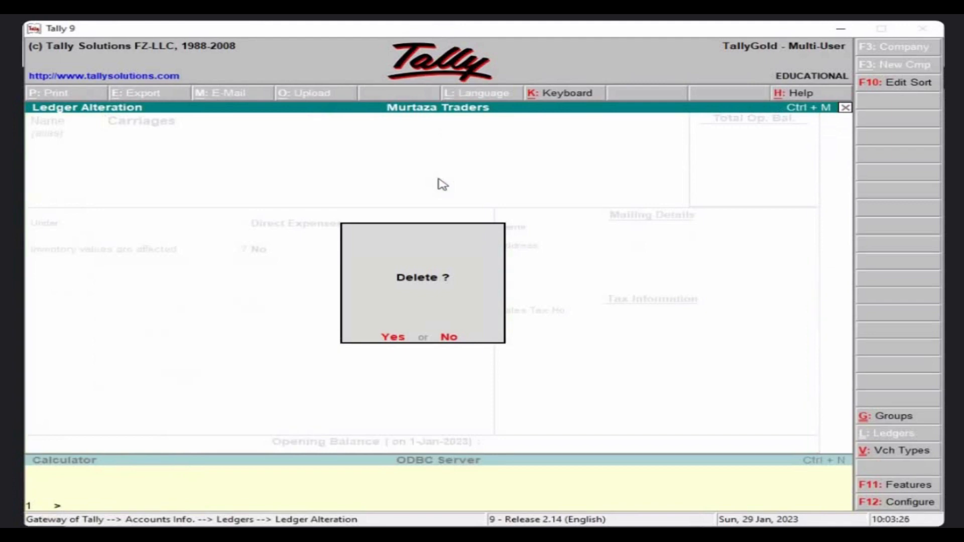
key("Return")
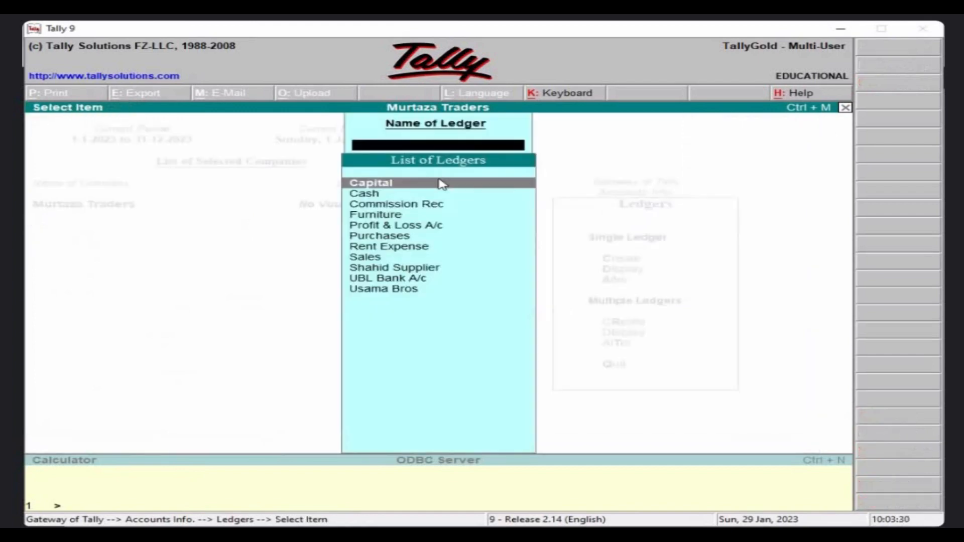
Back out through Ledgers and Accounts Info. to Gateway of Tally, declining to quit.
key("Escape")
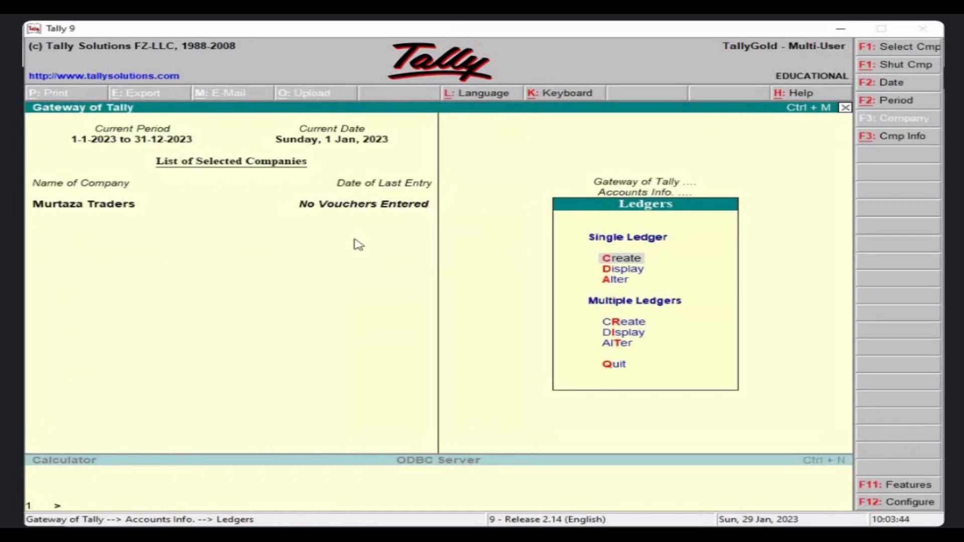
left_click(615, 367)
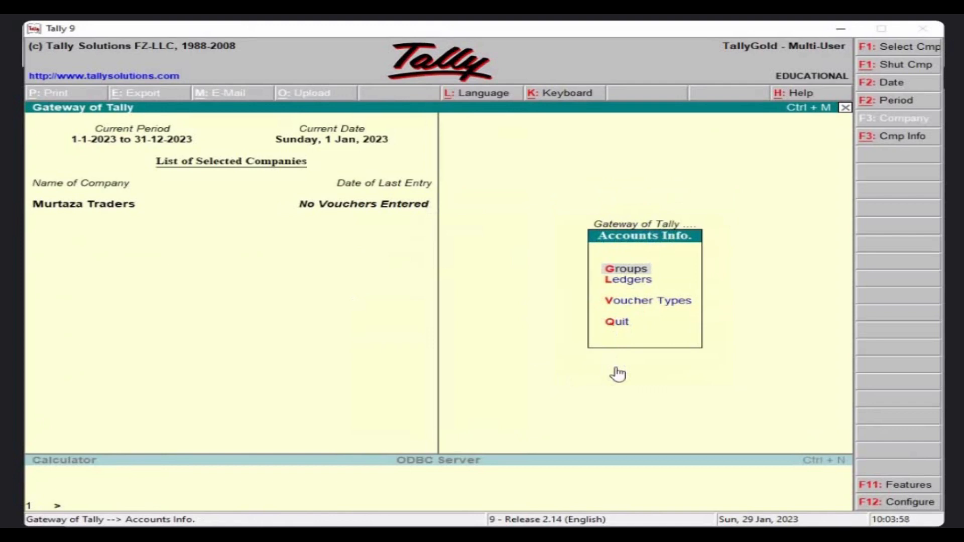
key("Escape")
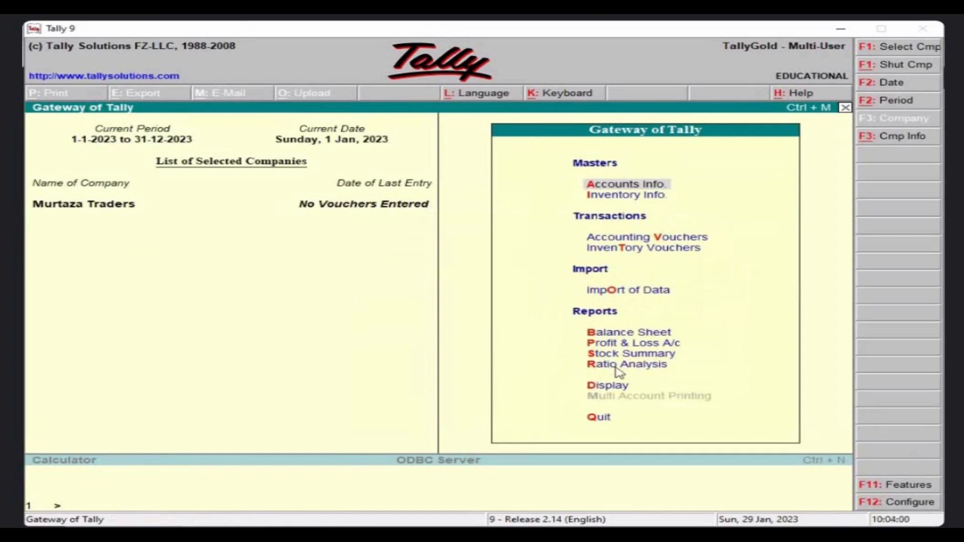
key("Escape")
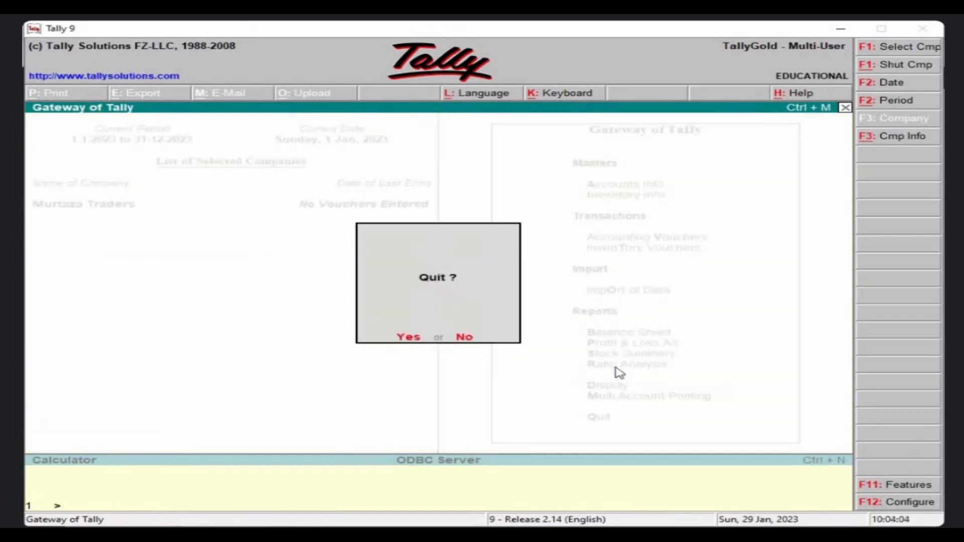
key("n")
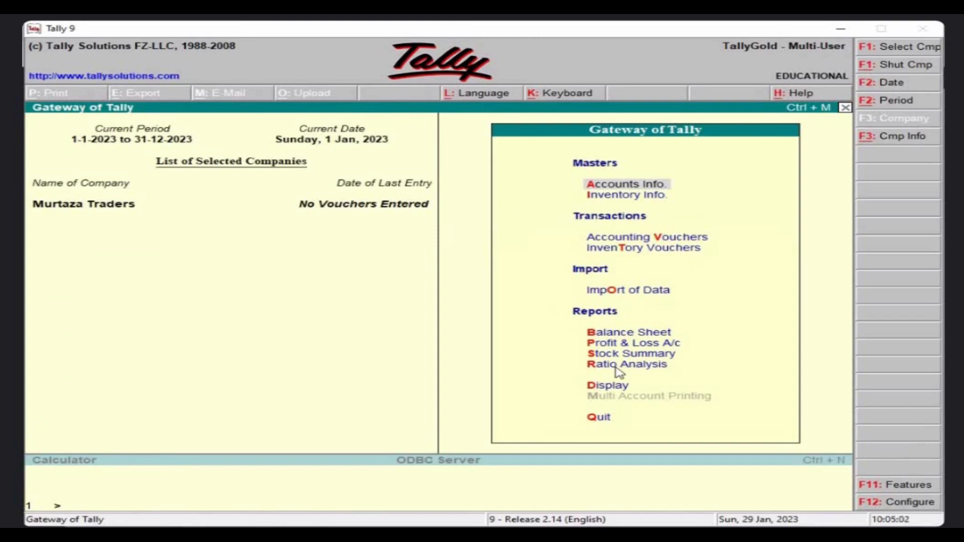
Leave Tally and go to the Windows desktop.
key("super+d")
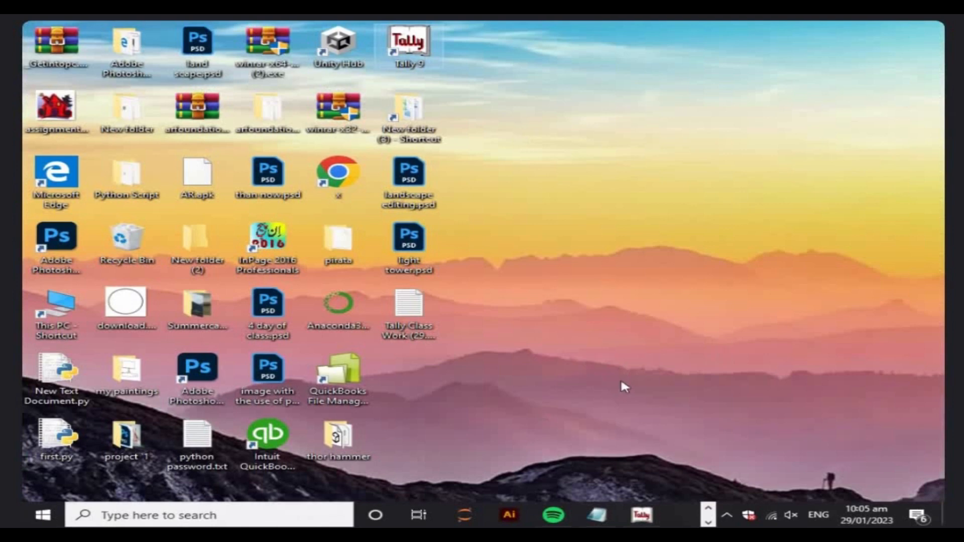
Reopen Tally 9 and return to Gateway of Tally, answering No to quit.
right_click(624, 380)
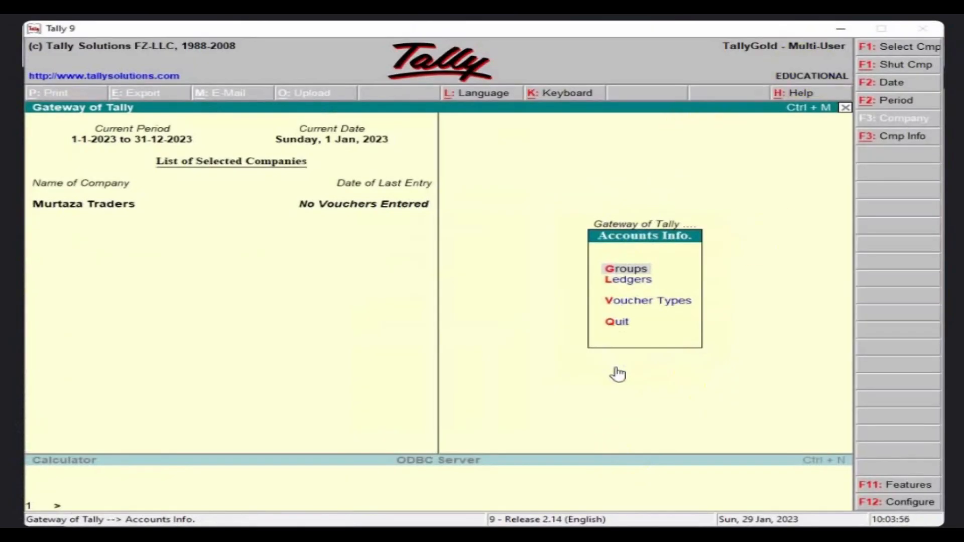
key("Escape")
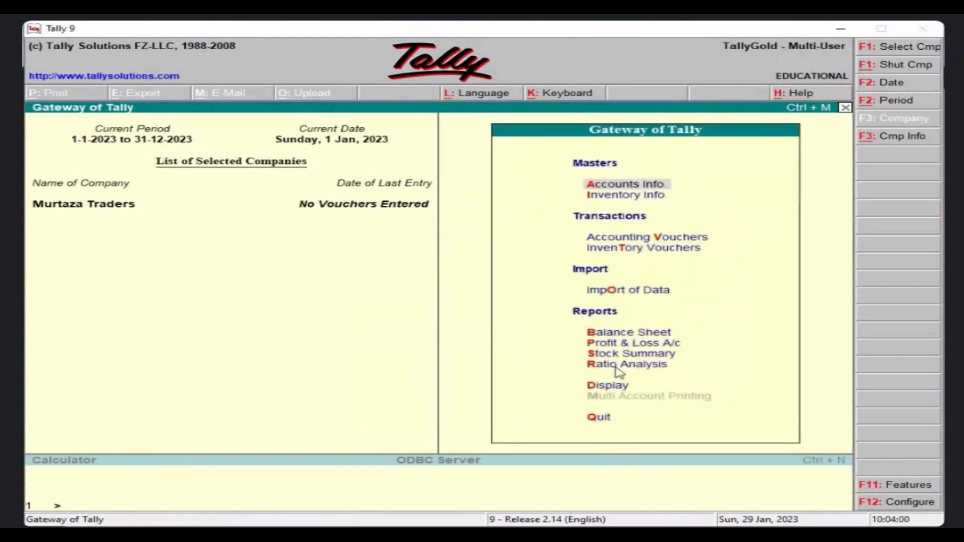
key("Escape")
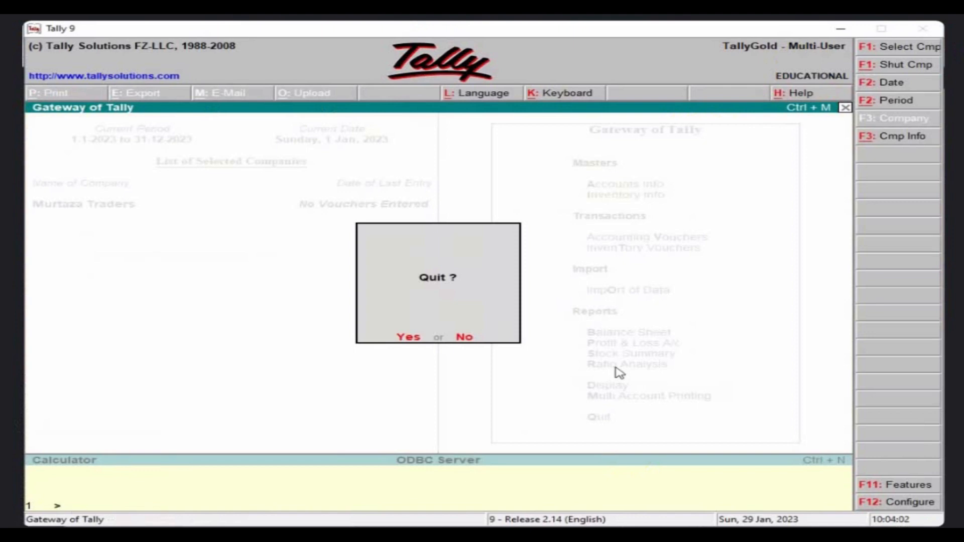
key("n")
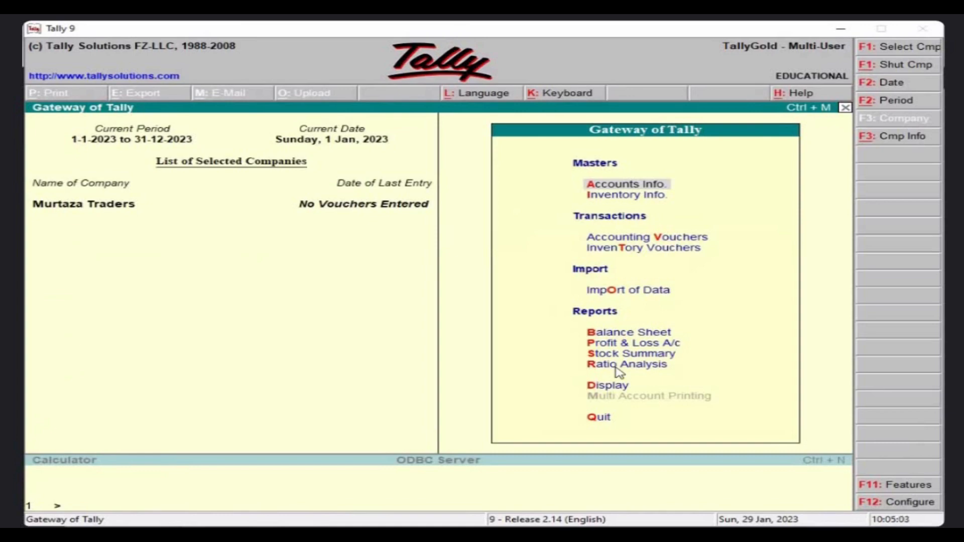
Go to the desktop and refresh it.
key("super+d")
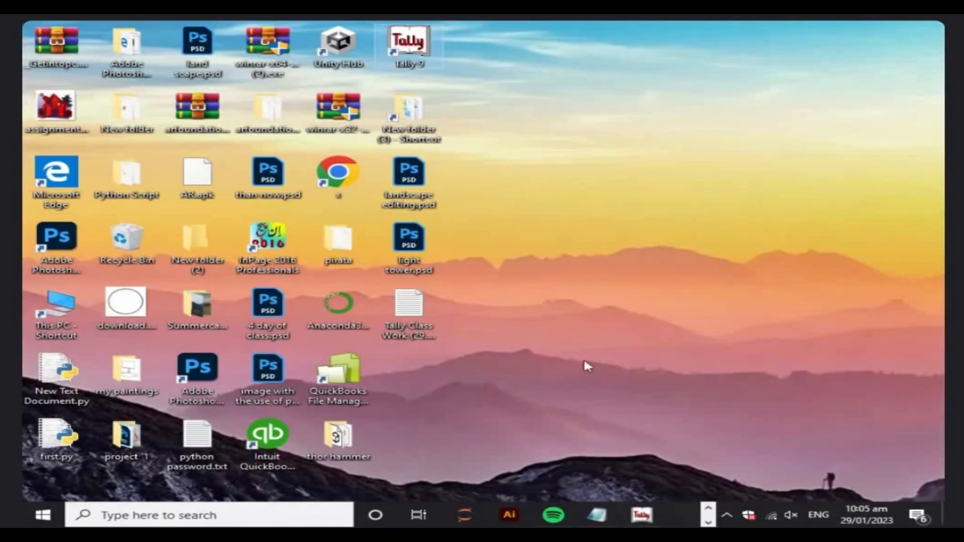
right_click(670, 387)
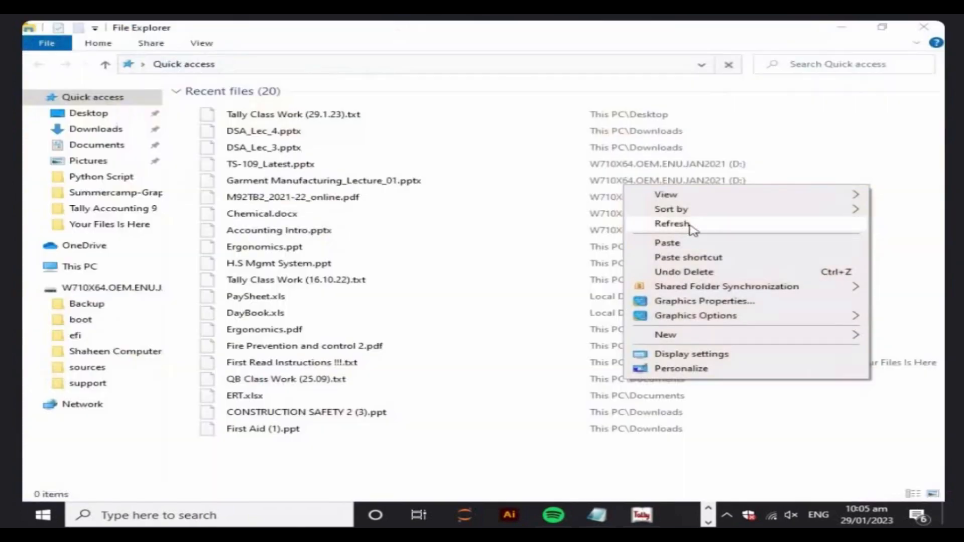
left_click(690, 226)
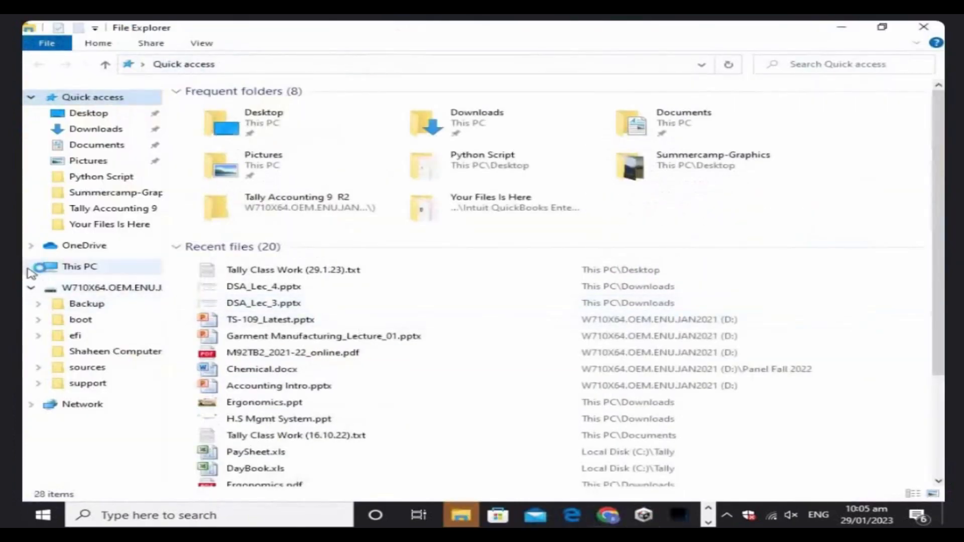
In File Explorer, expand This PC and open Local Disk (C:).
left_click(31, 266)
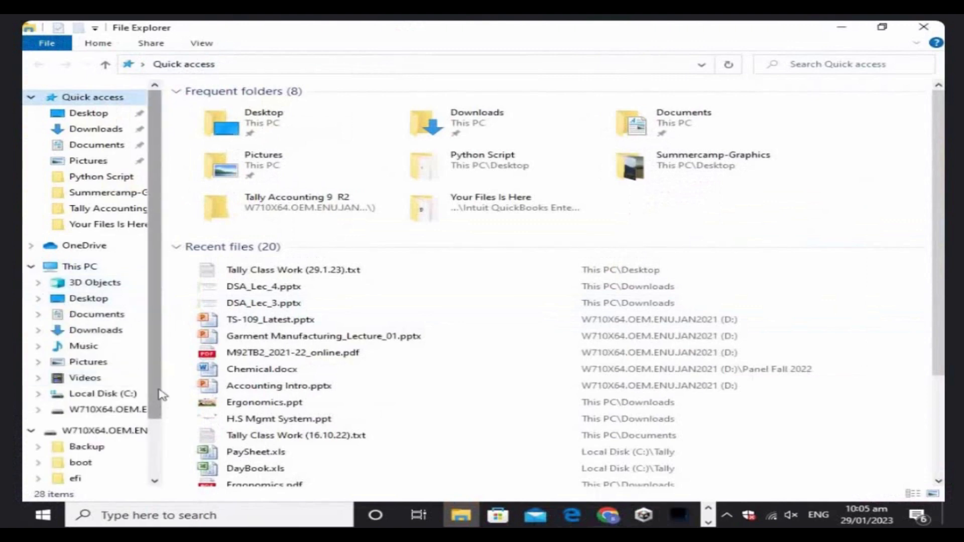
scroll(157, 401, "down", 1)
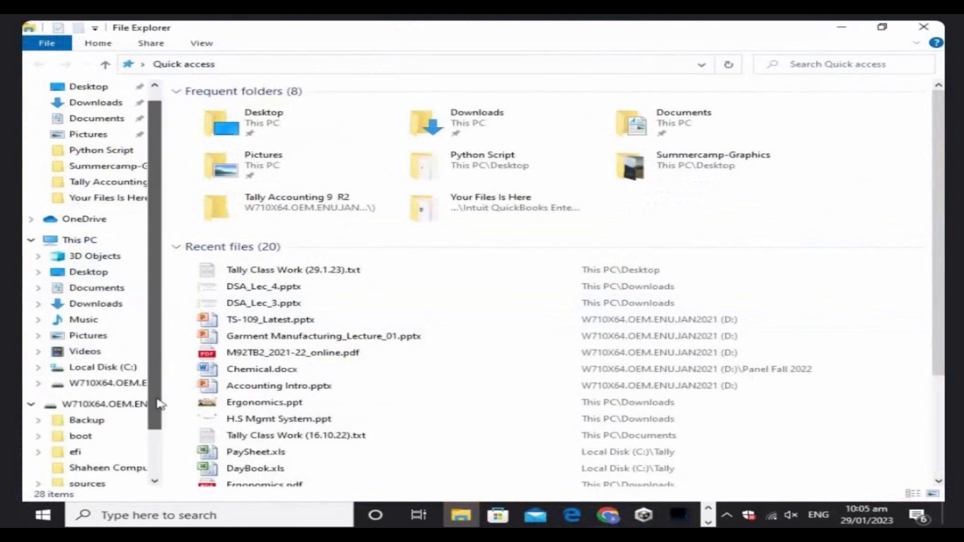
left_click(114, 369)
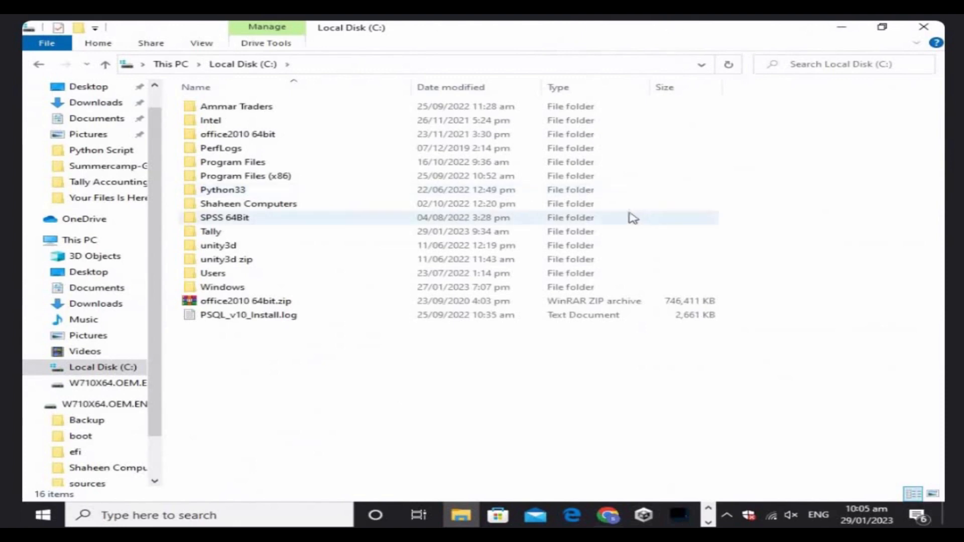
Create a new folder named 'Murtaza Traders' on Local Disk (C:).
right_click(465, 326)
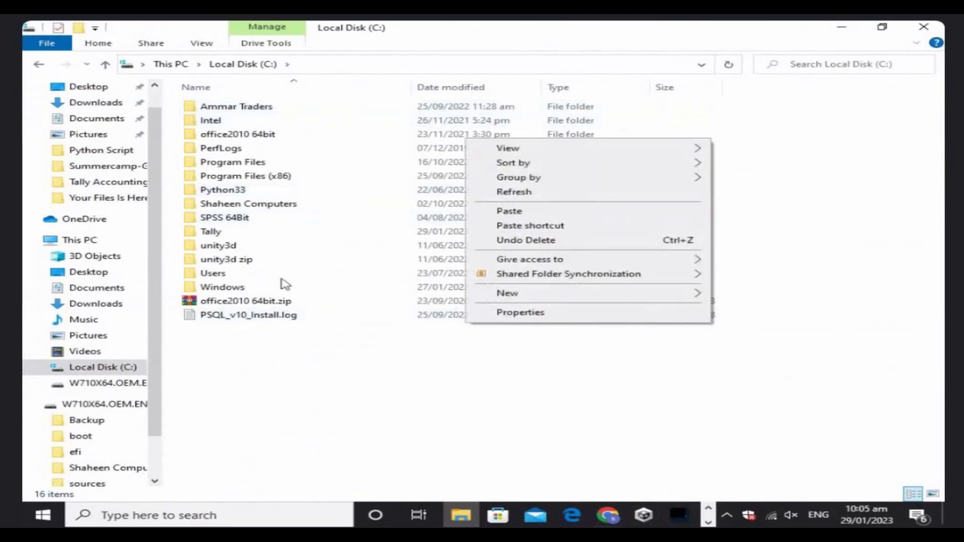
left_click(78, 28)
left_click(78, 28)
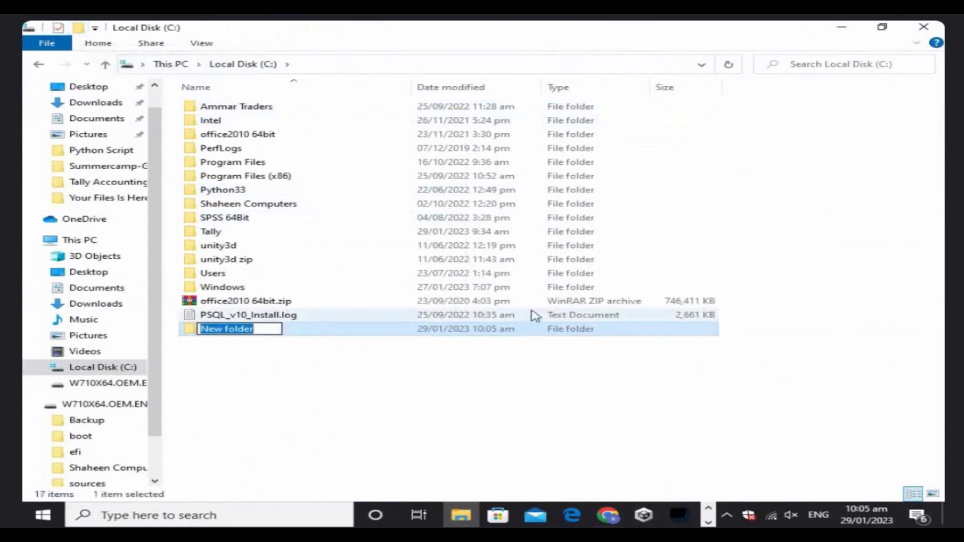
type("M")
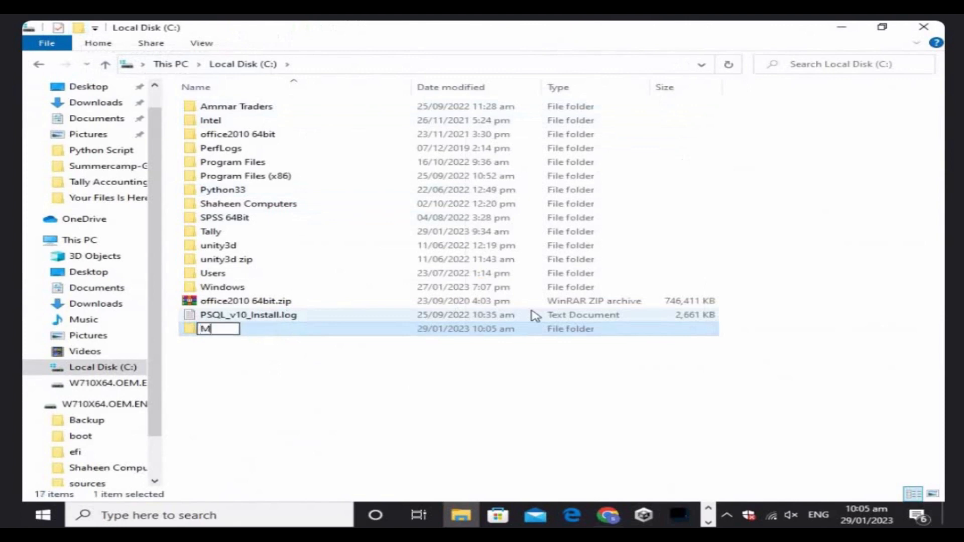
type("urtaza")
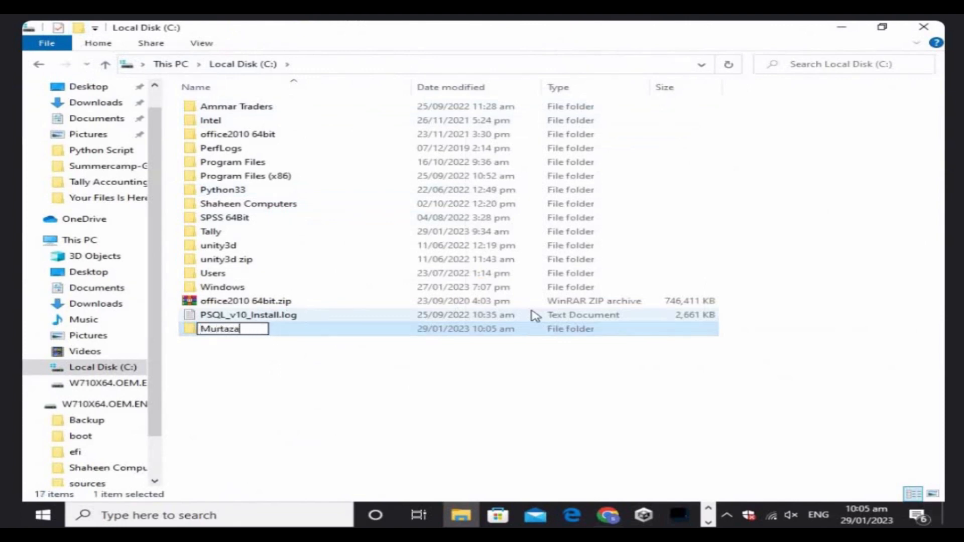
type(" Traders")
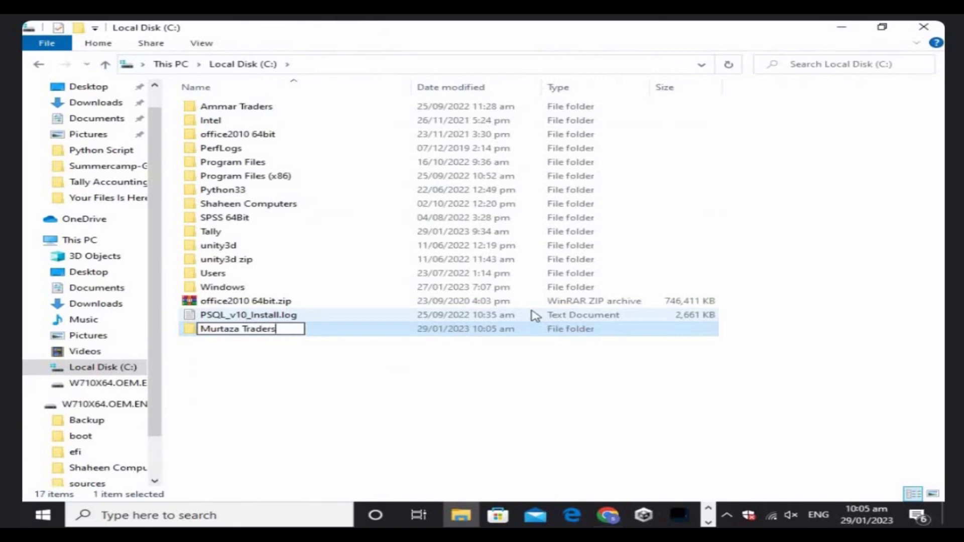
key("Return")
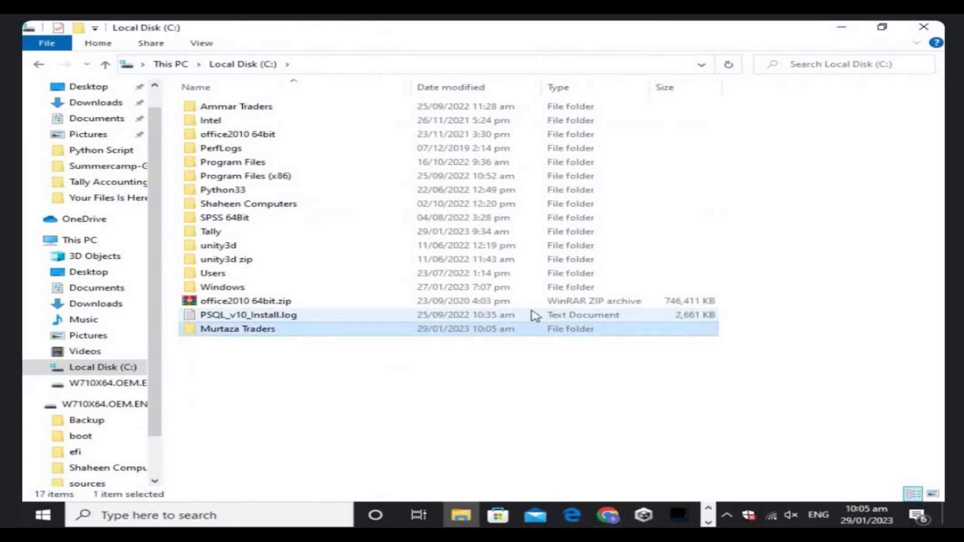
Check that the Murtaza Traders folder is empty, then return to Tally 9.
key("Return")
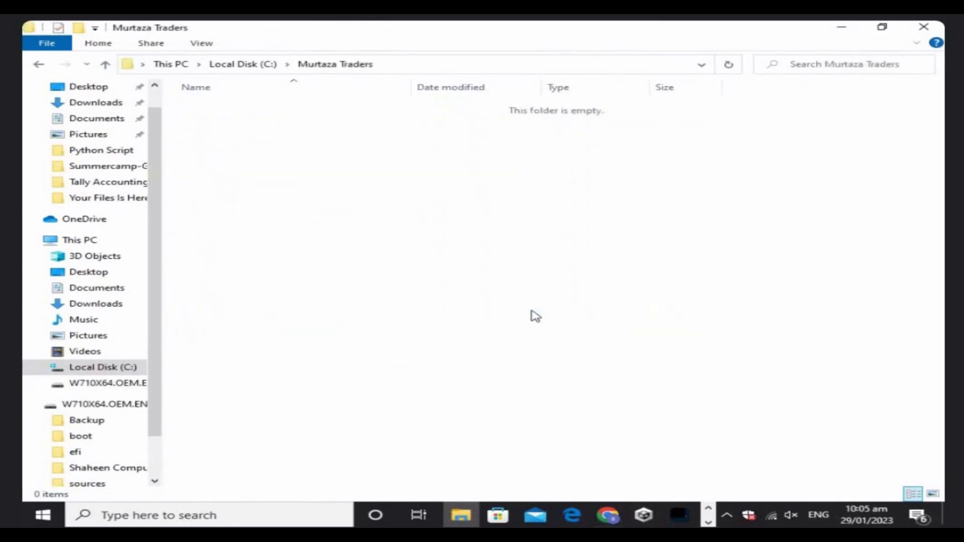
key("alt+Left")
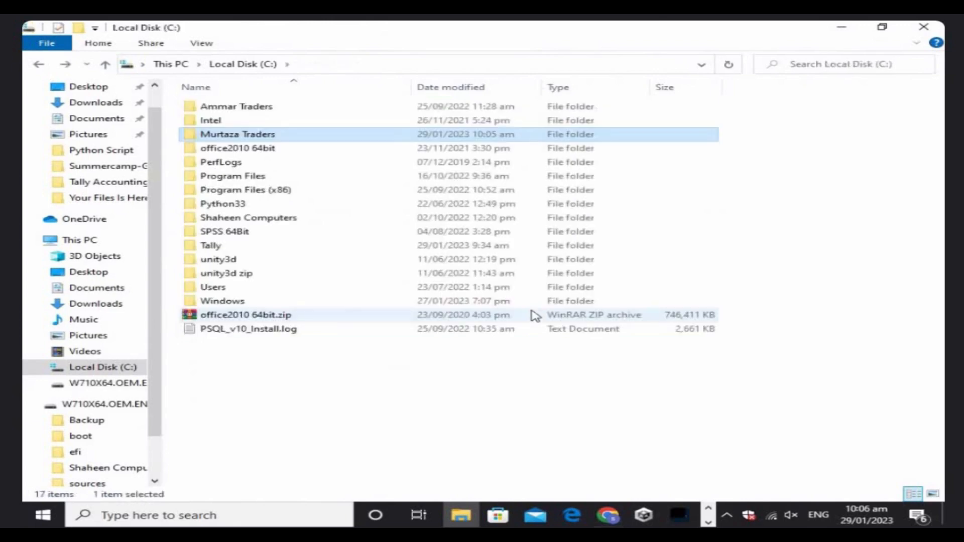
key("alt+Tab")
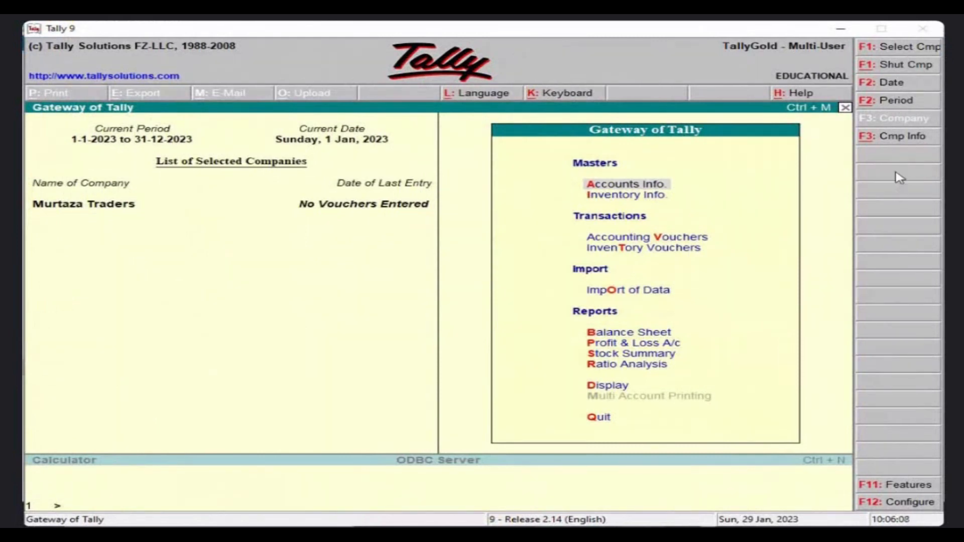
Open Backup Companies on Disk from the F3: Cmp Info menu.
left_click(900, 143)
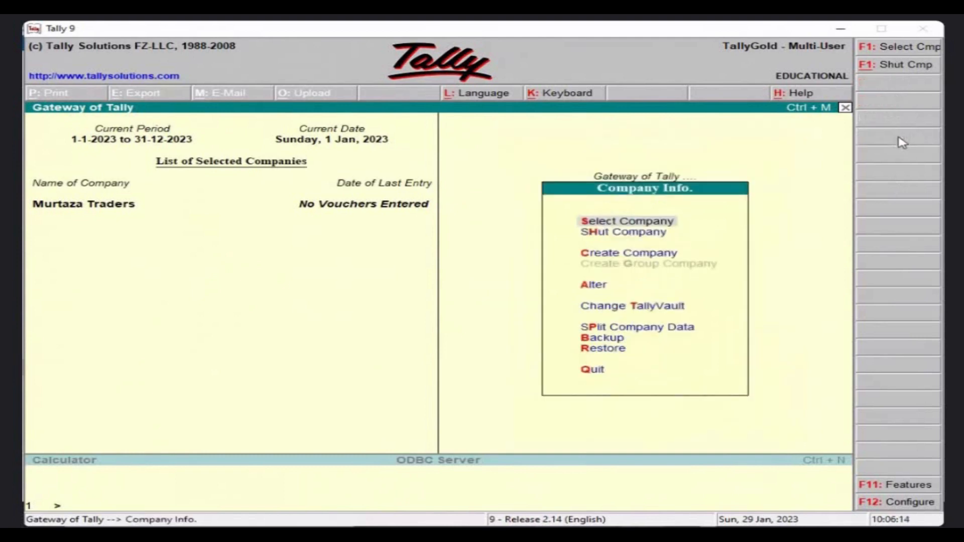
key("Down")
key("Down")
key("Down")
key("Down")
key("Down")
key("Down")
key("Down")
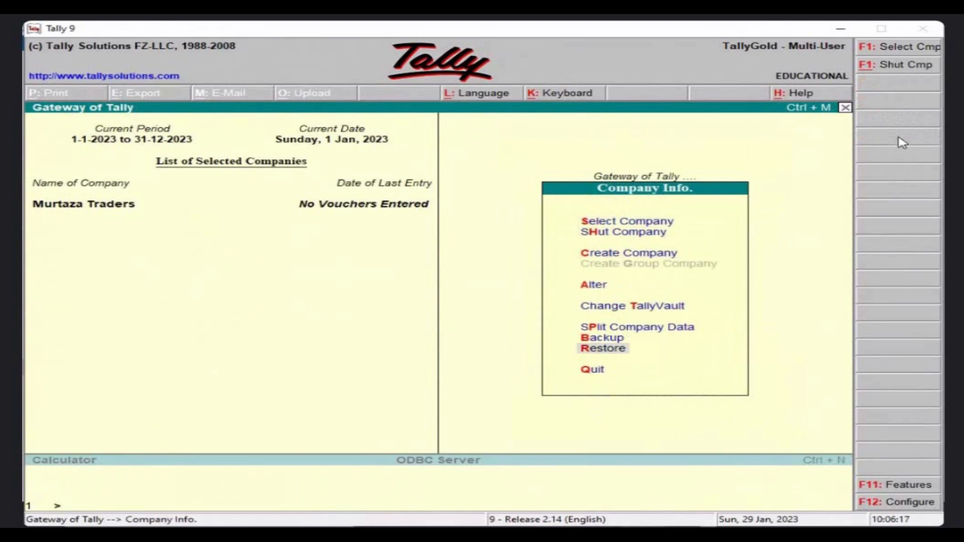
key("Up")
key("Up")
key("Up")
key("Up")
key("Up")
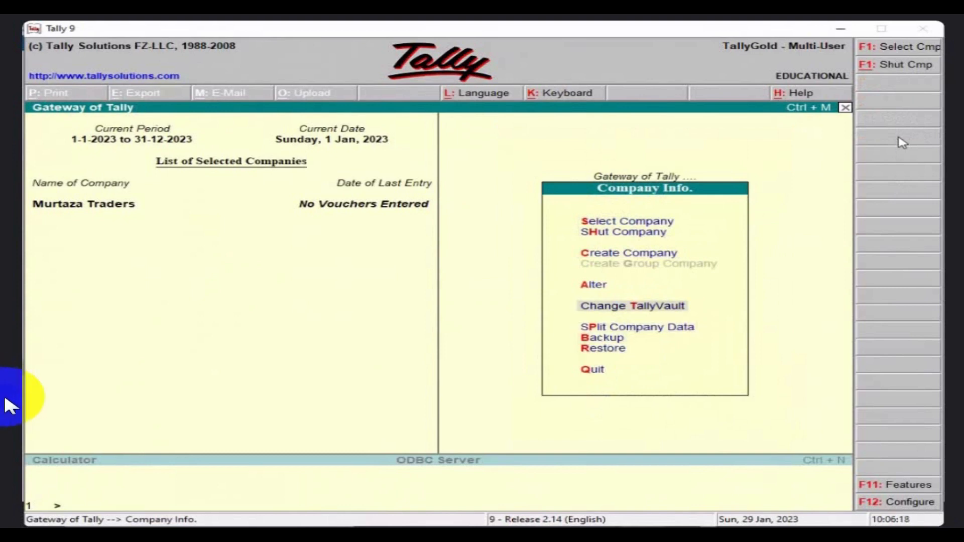
key("Down")
key("Down")
key("Down")
key("Down")
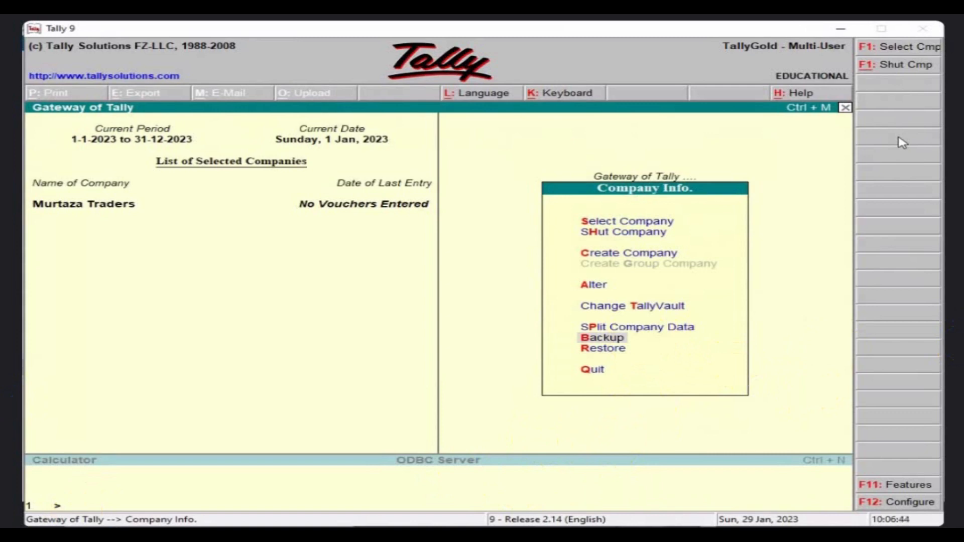
key("Return")
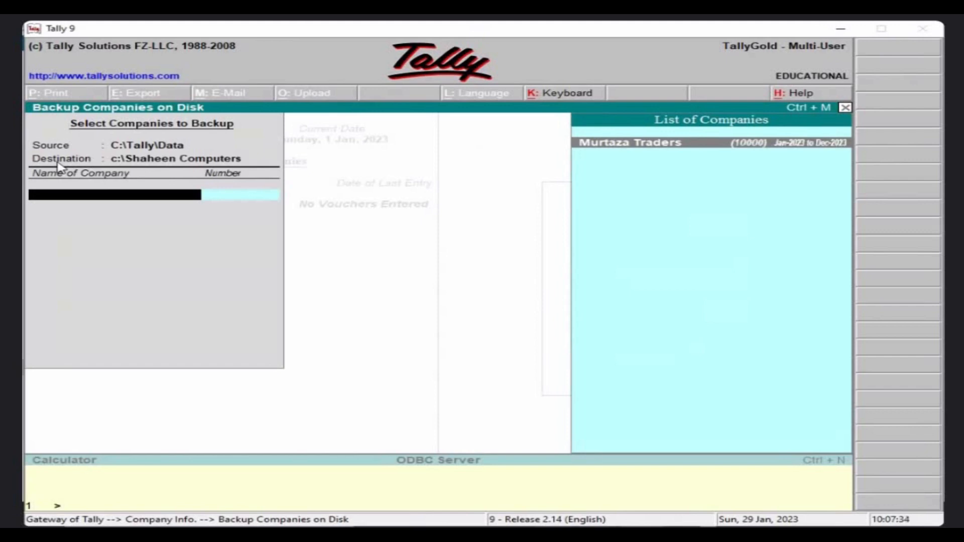
Replace the backup destination path with C:\Murtaza Traders.
key("BackSpace")
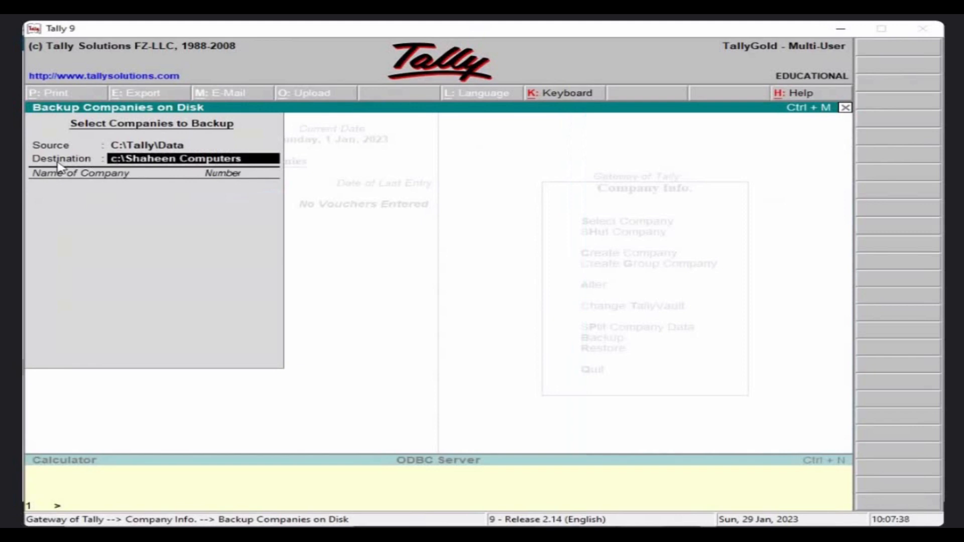
key("Delete")
key("Delete")
key("Delete")
key("Delete")
key("Delete")
key("Delete")
key("Delete")
key("Delete")
key("Delete")
key("Delete")
key("Delete")
key("Delete")
key("Delete")
key("Delete")
key("Delete")
key("Delete")
key("Delete")
key("Delete")
key("Delete")
key("Delete")
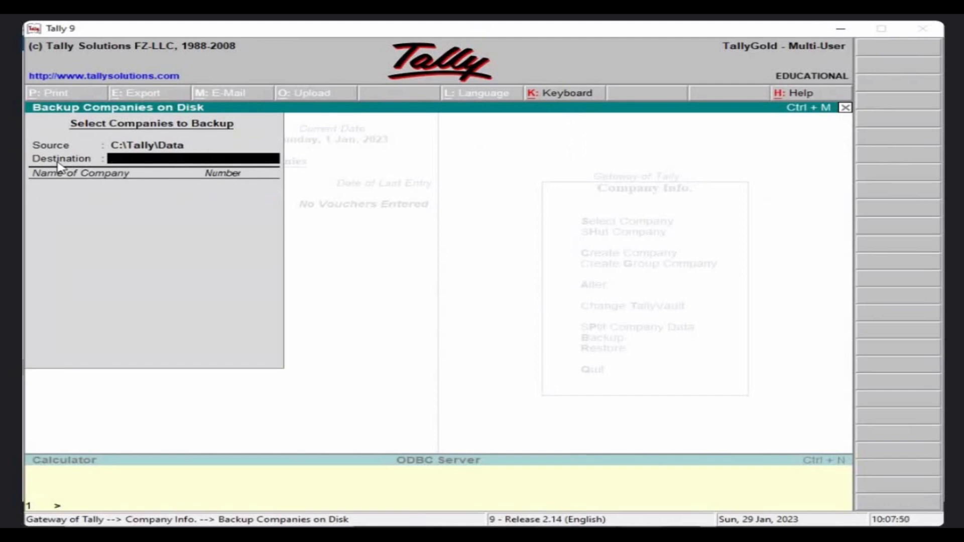
key("alt+Tab")
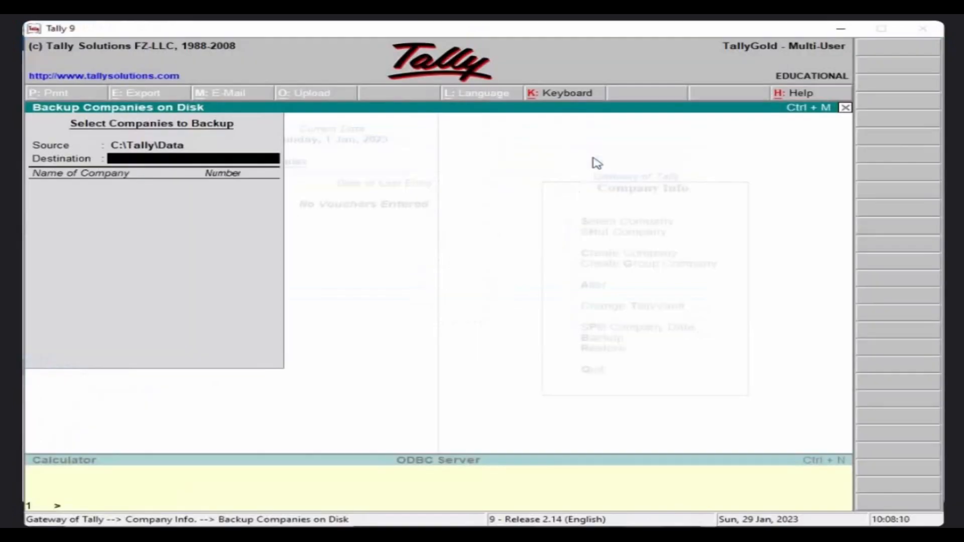
type("C:")
type("\\")
type("M")
type("urali")
key("BackSpace")
key("BackSpace")
key("BackSpace")
type("taza Traders")
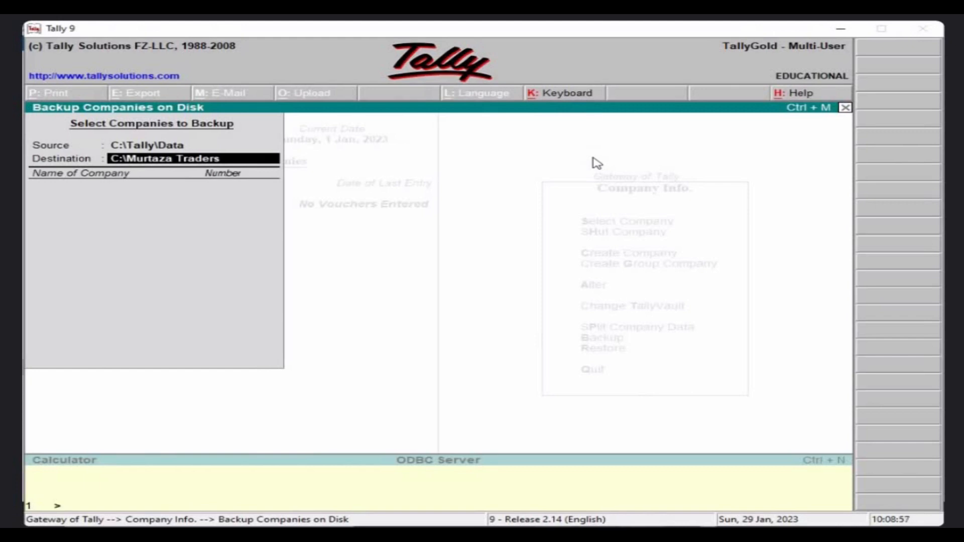
key("Return")
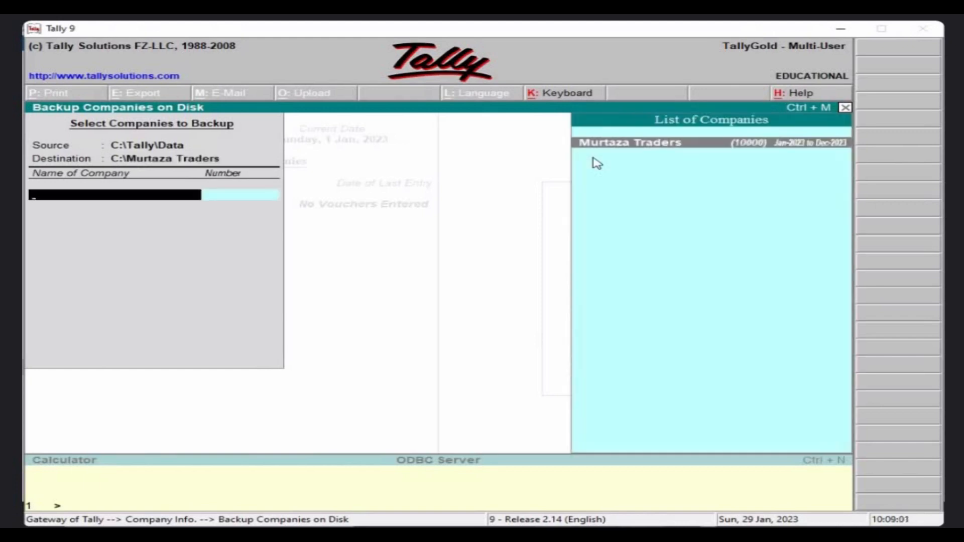
Select Murtaza Traders, end the company list and confirm the backup.
key("Return")
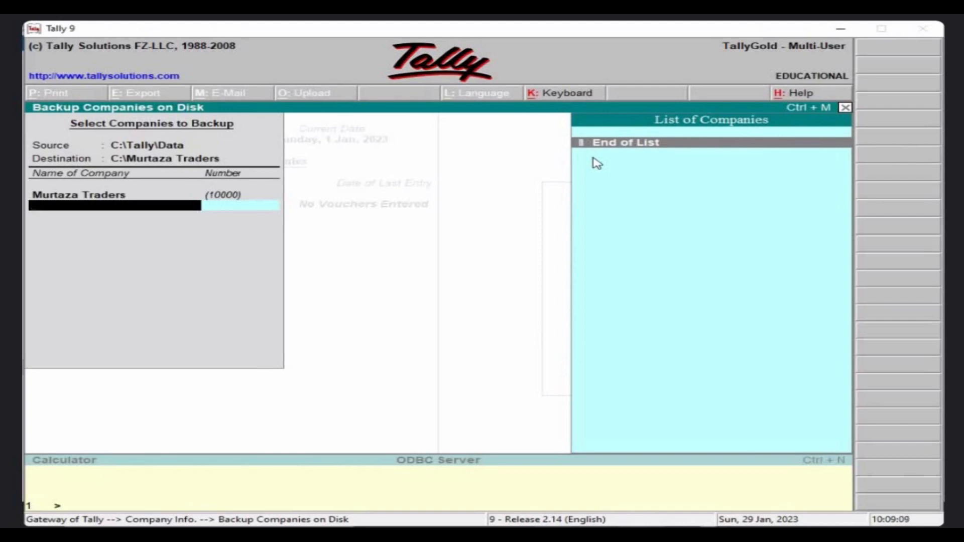
left_click(628, 144)
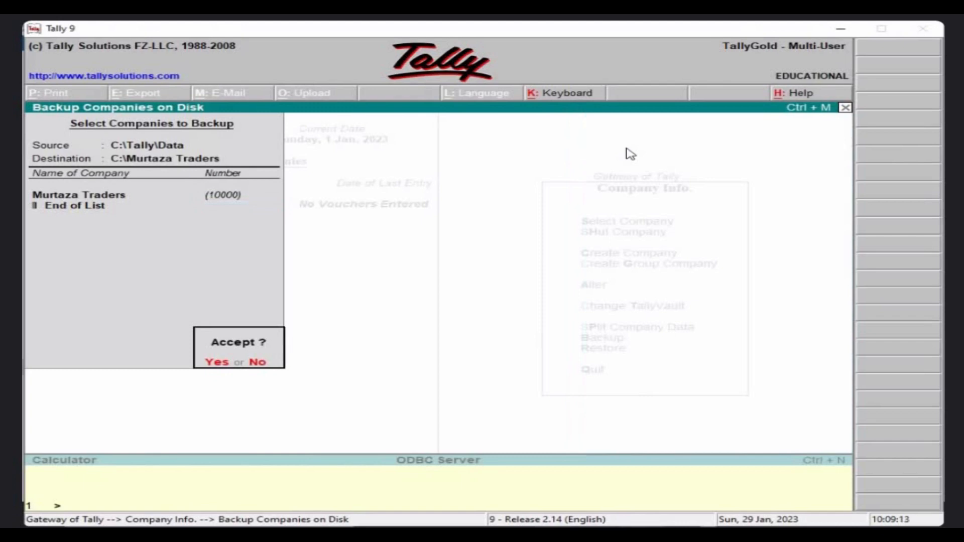
key("Return")
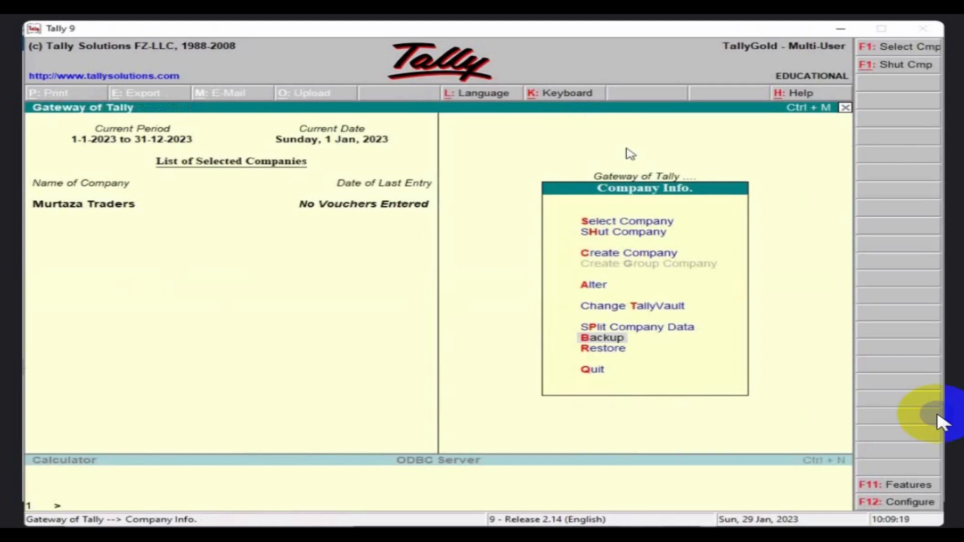
key("alt+Tab")
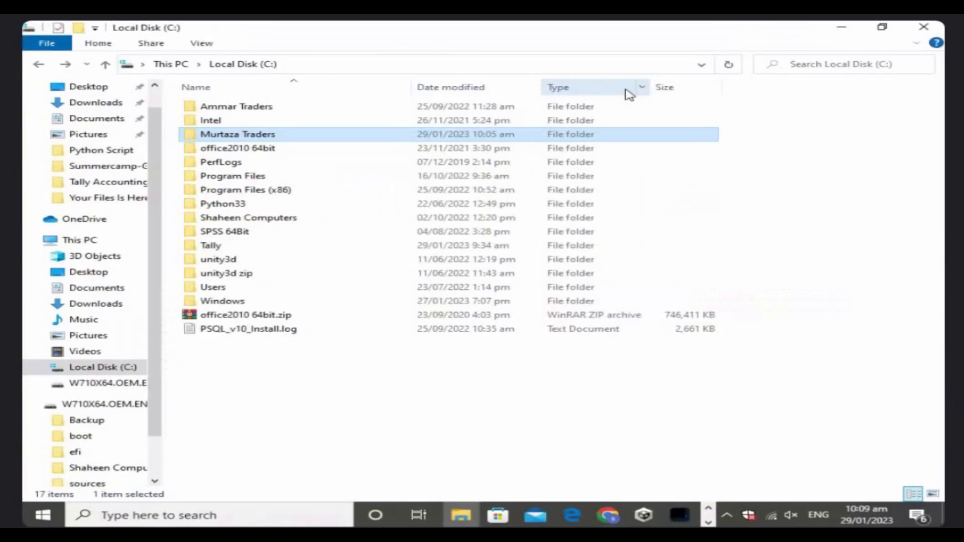
Confirm the TBK900.001 backup file is in the Murtaza Traders folder.
double_click(244, 135)
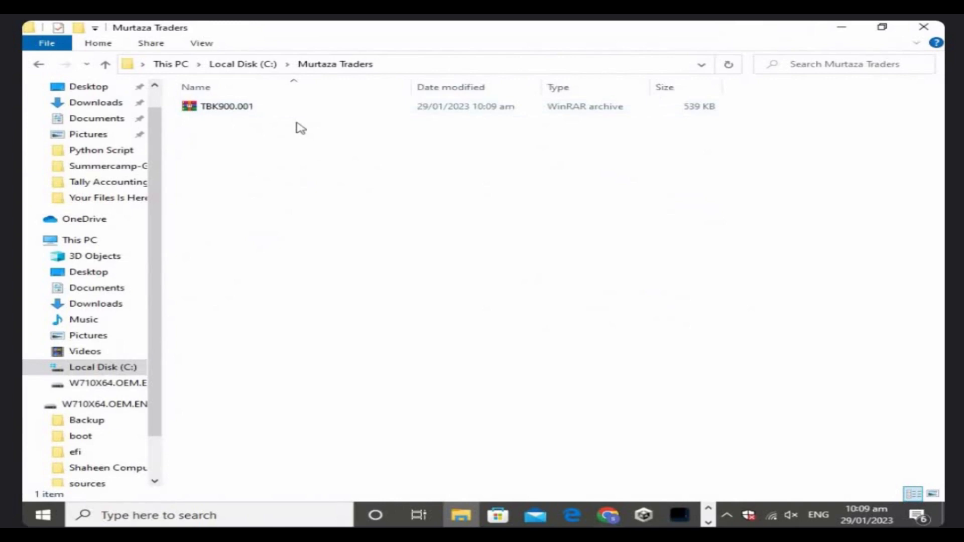
key("alt+Left")
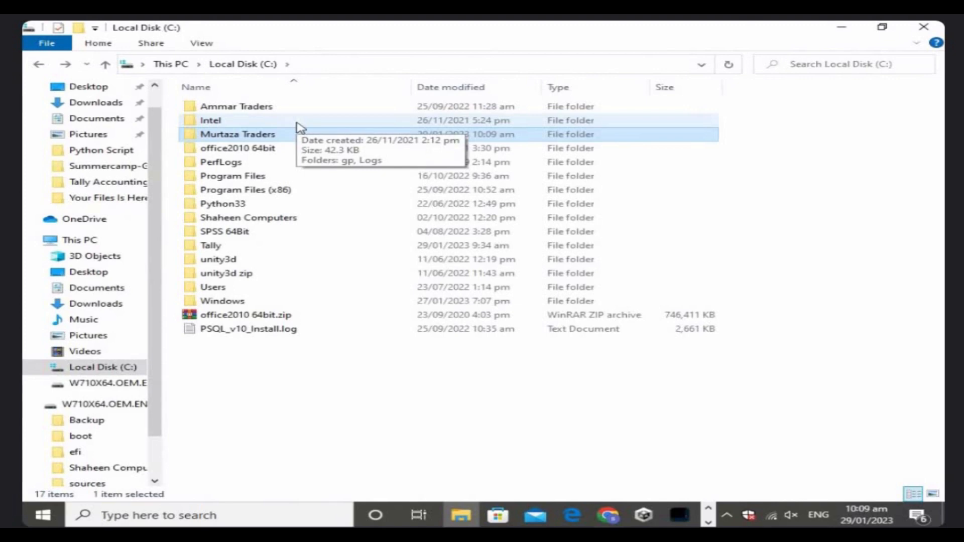
key("Return")
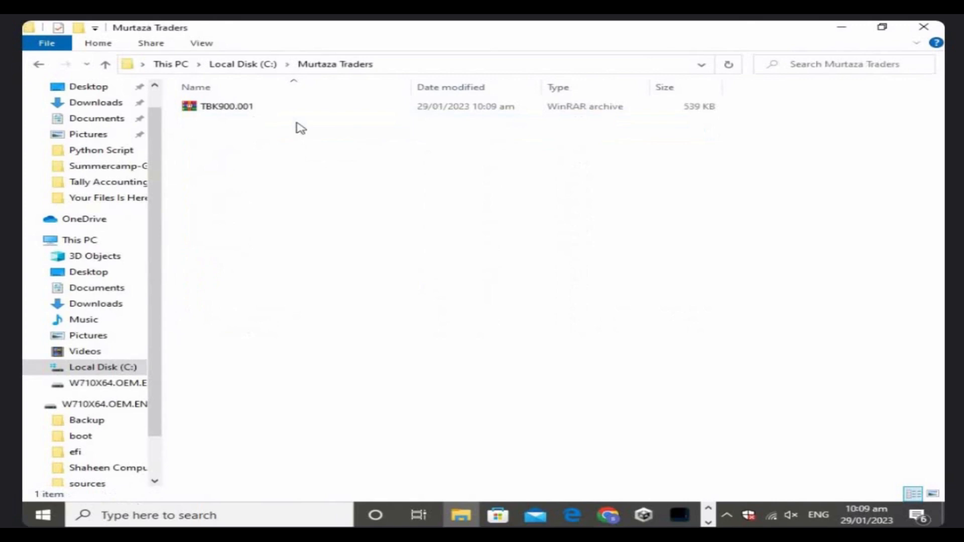
key("BackSpace")
key("BackSpace")
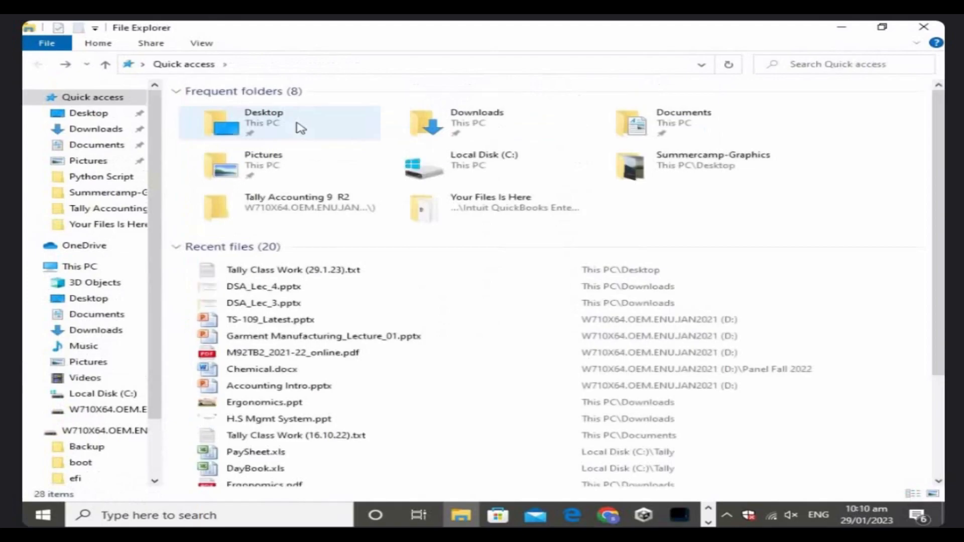
key("alt+Tab")
key("Escape")
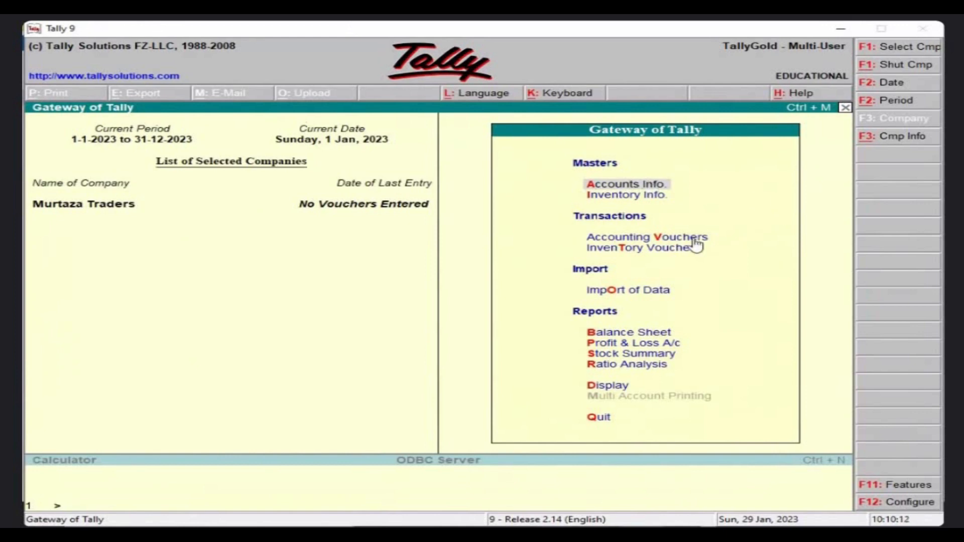
key("alt+Tab")
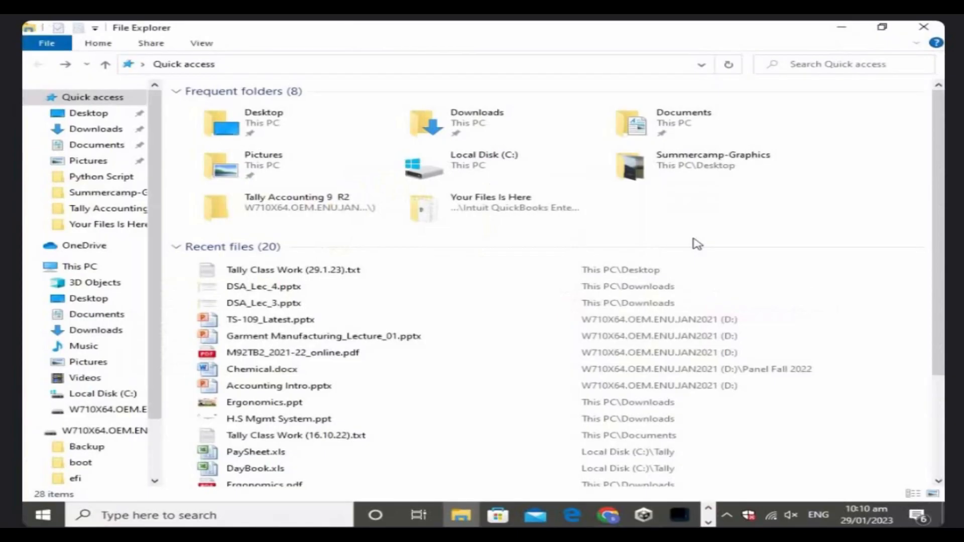